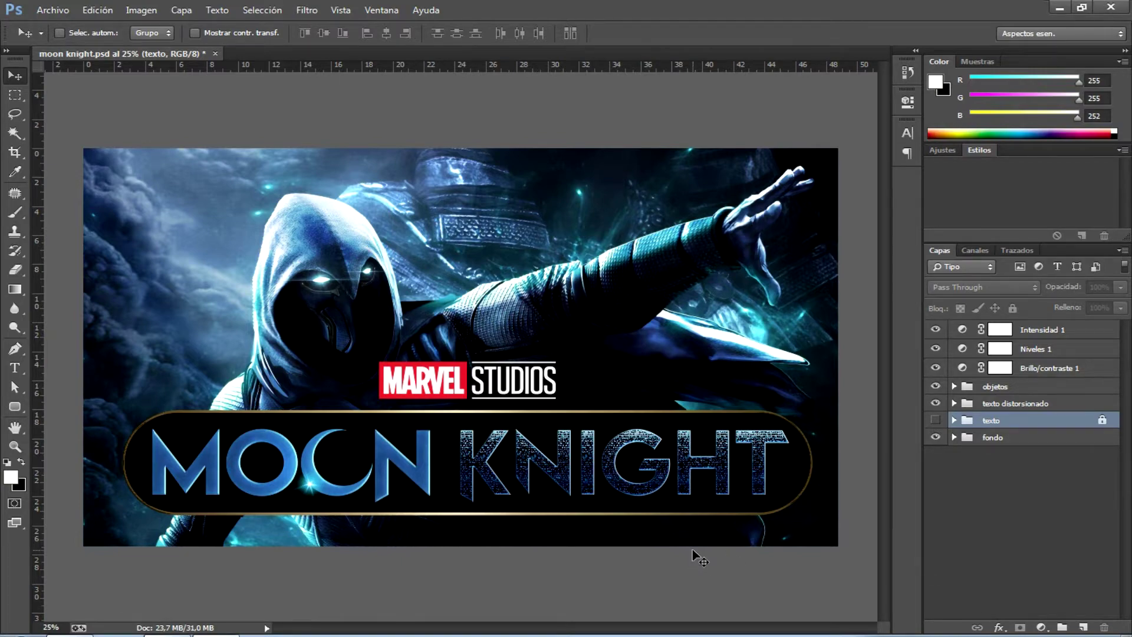
Zoom in to inspect the finished title design's lettering, then zoom back out
{"action": "key", "text": "ctrl+plus"}
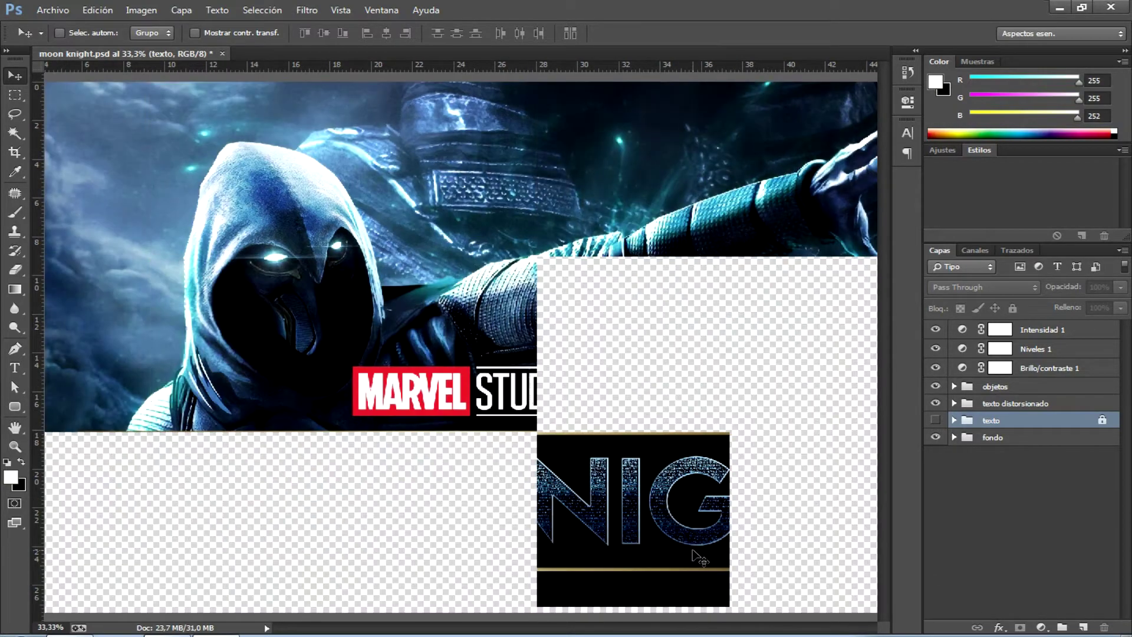
{"action": "key", "text": "ctrl+plus"}
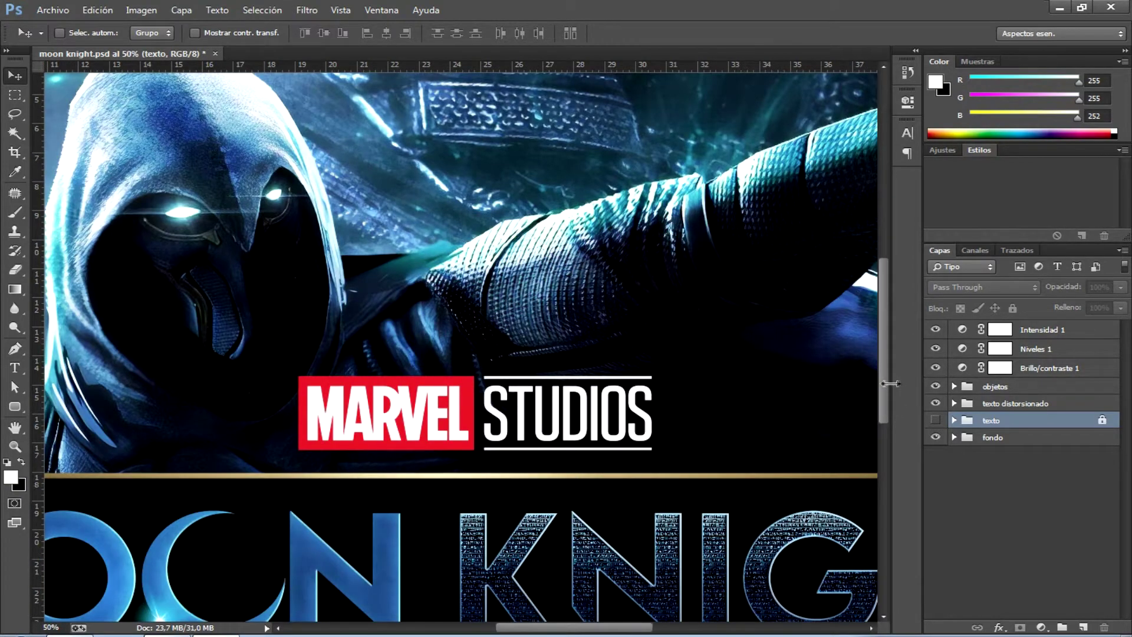
{"action": "left_click_drag", "start_coordinate": [887, 389], "coordinate": [887, 434]}
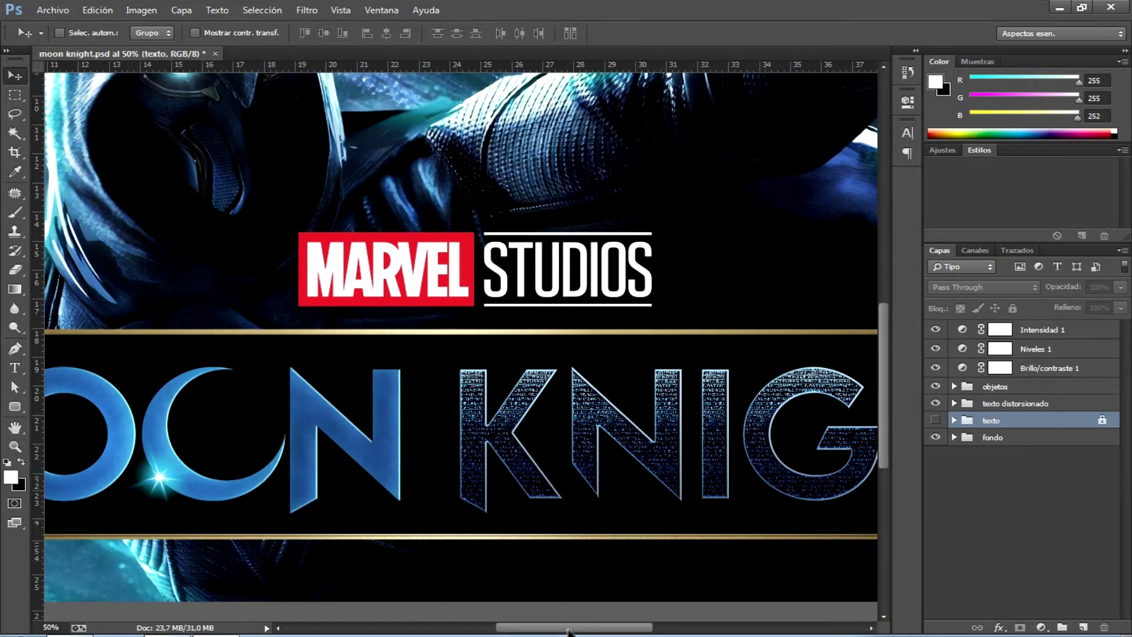
{"action": "mouse_move", "coordinate": [571, 632]}
{"action": "left_mouse_down"}
{"action": "mouse_move", "coordinate": [520, 633]}
{"action": "mouse_move", "coordinate": [619, 632]}
{"action": "left_mouse_up"}
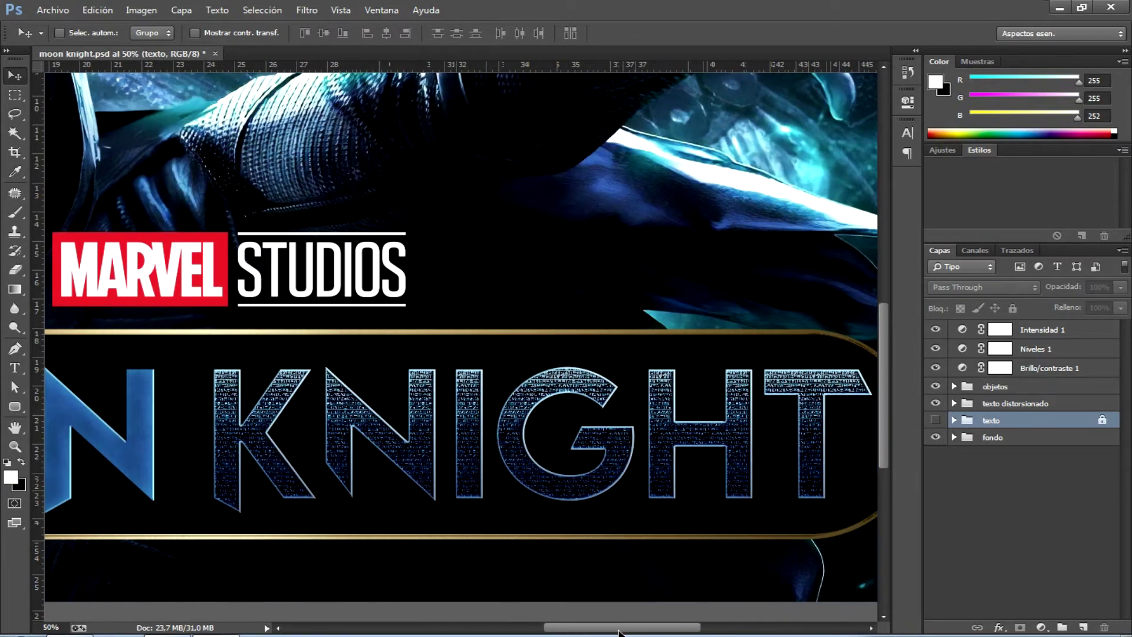
{"action": "key", "text": "ctrl+minus"}
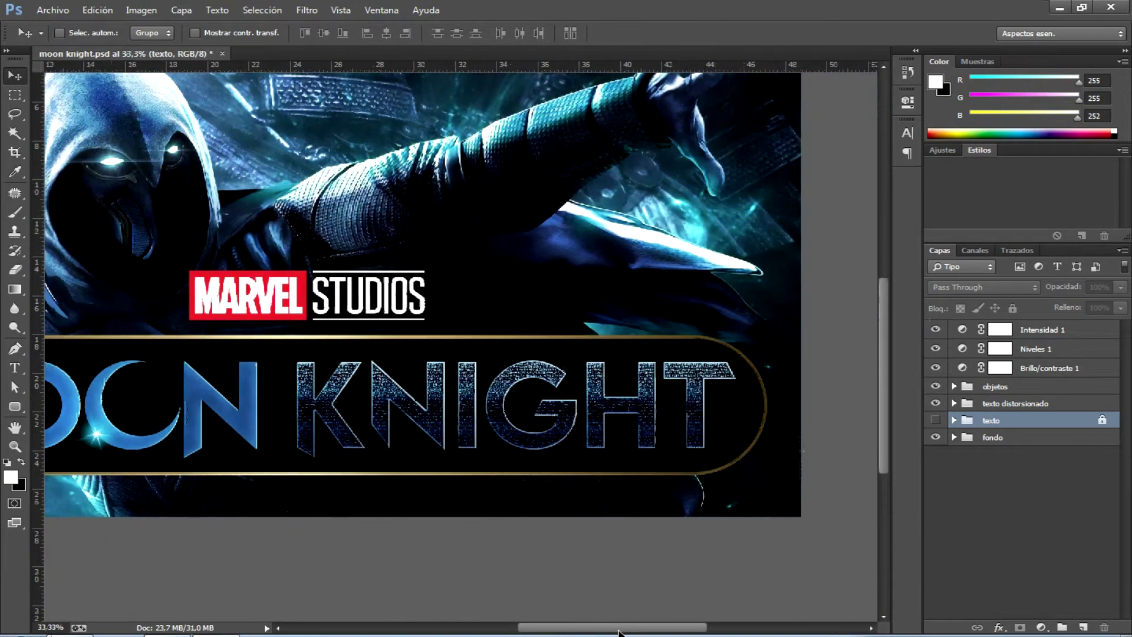
{"action": "key", "text": "ctrl+minus"}
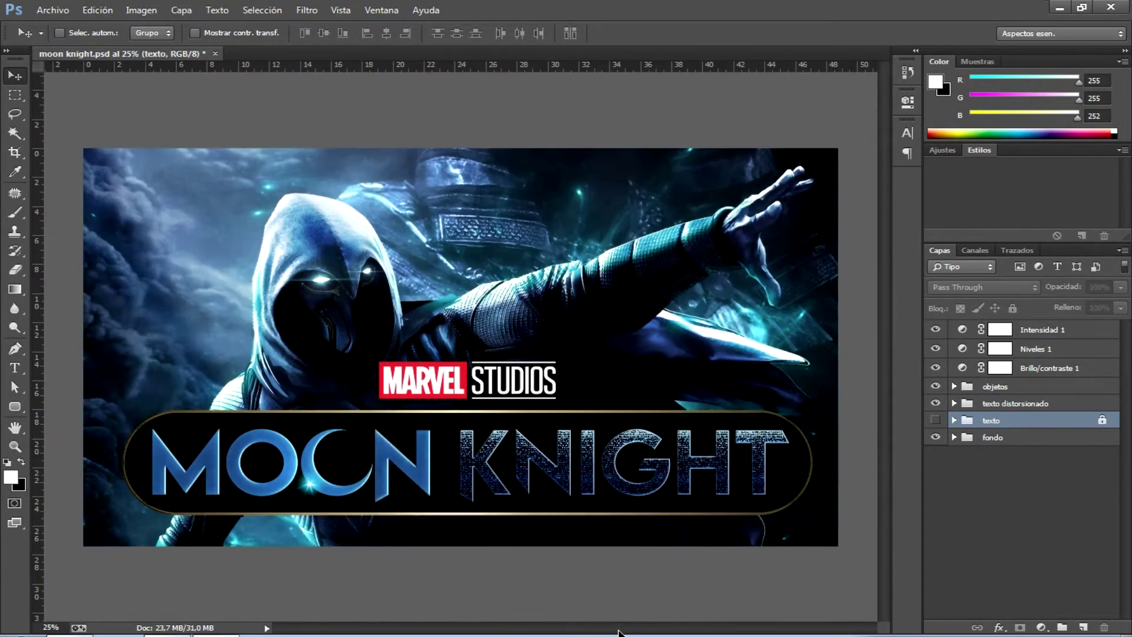
Create a 3840 × 2160 px, 200 ppi white RGB document and fill it black
{"action": "left_click", "coordinate": [52, 10]}
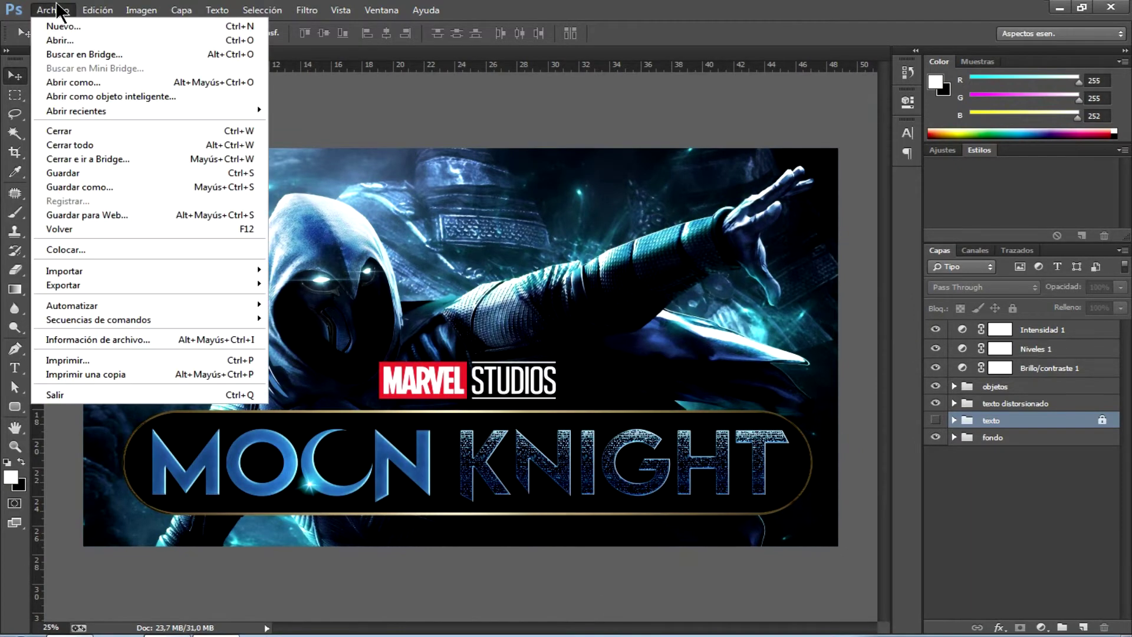
{"action": "left_click", "coordinate": [81, 26]}
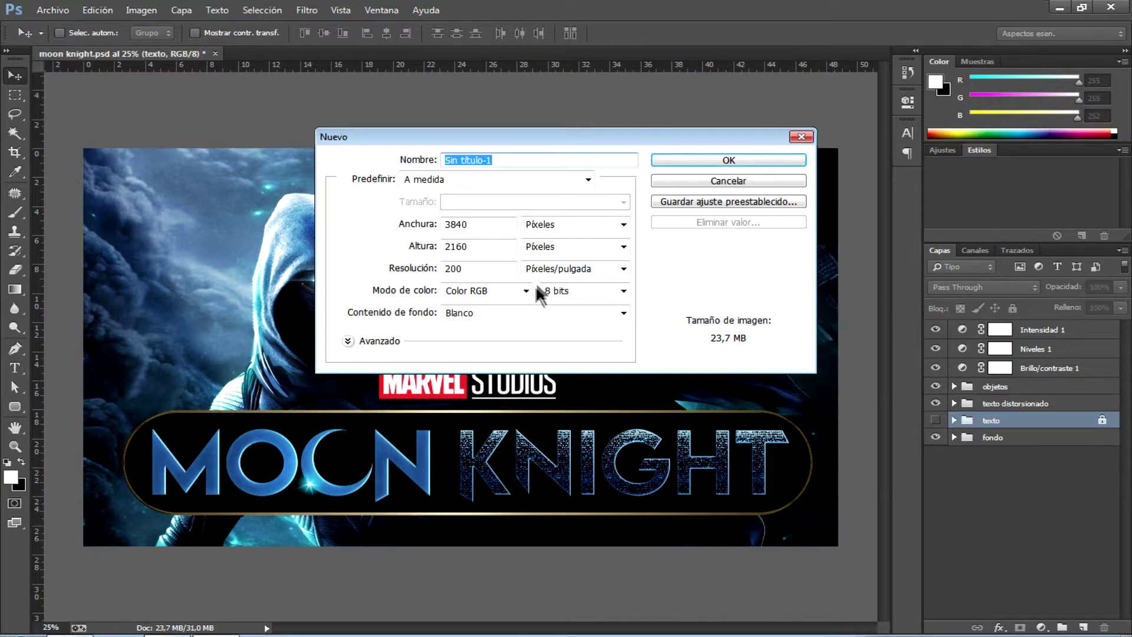
{"action": "left_click", "coordinate": [744, 159]}
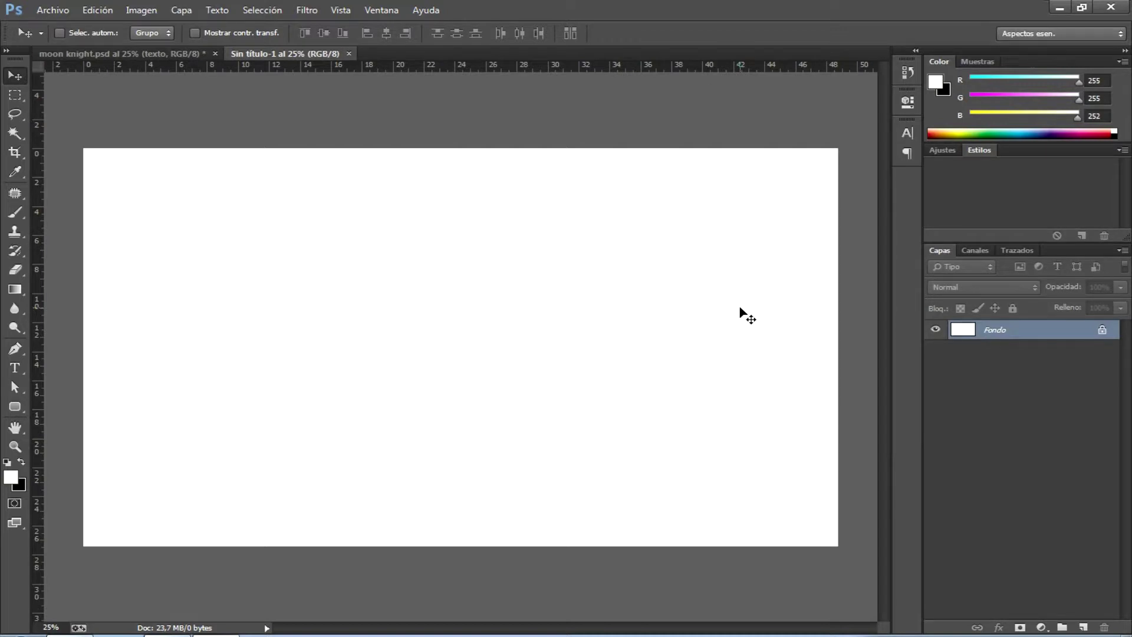
{"action": "key", "text": "ctrl+BackSpace"}
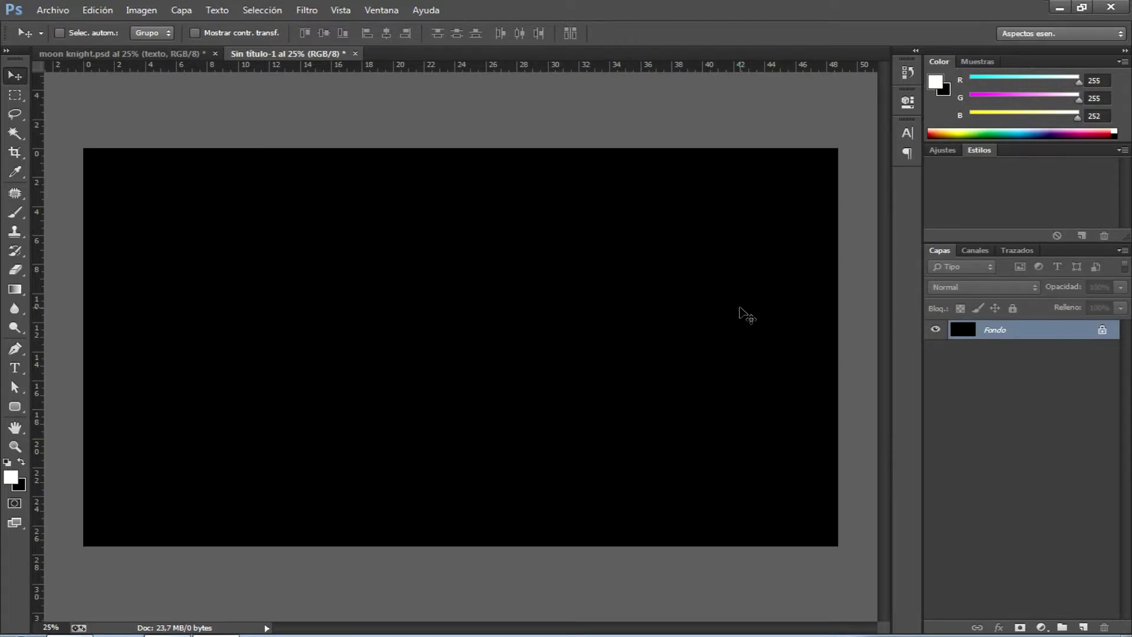
Set up the Type tool with LEMON MILK at 160 pt and -25 tracking
{"action": "left_click", "coordinate": [16, 369]}
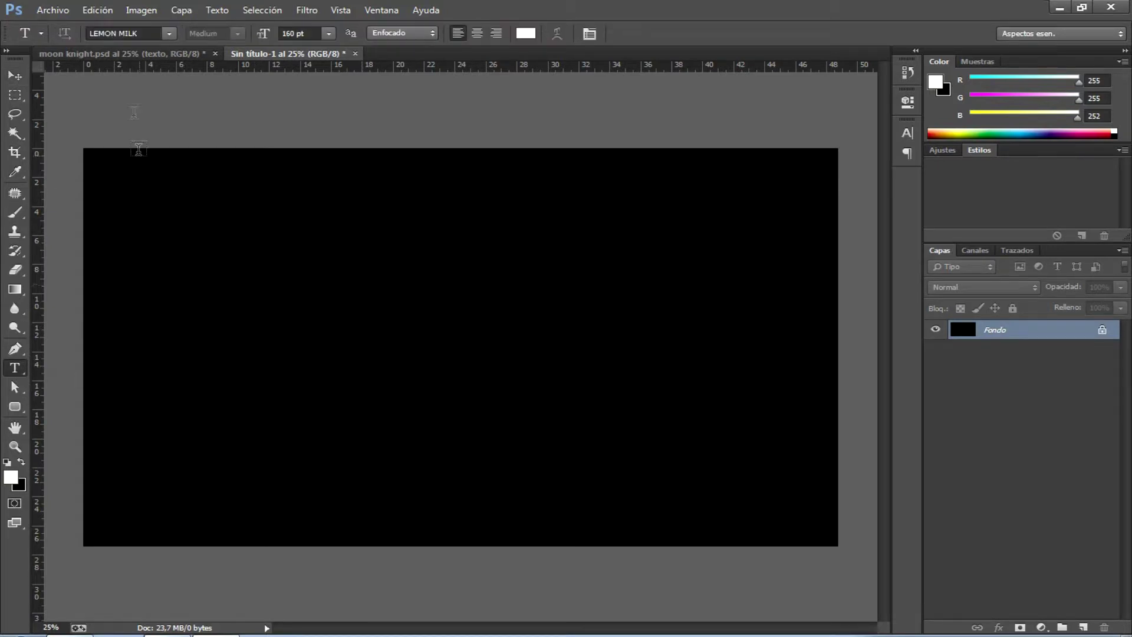
{"action": "left_click", "coordinate": [169, 33]}
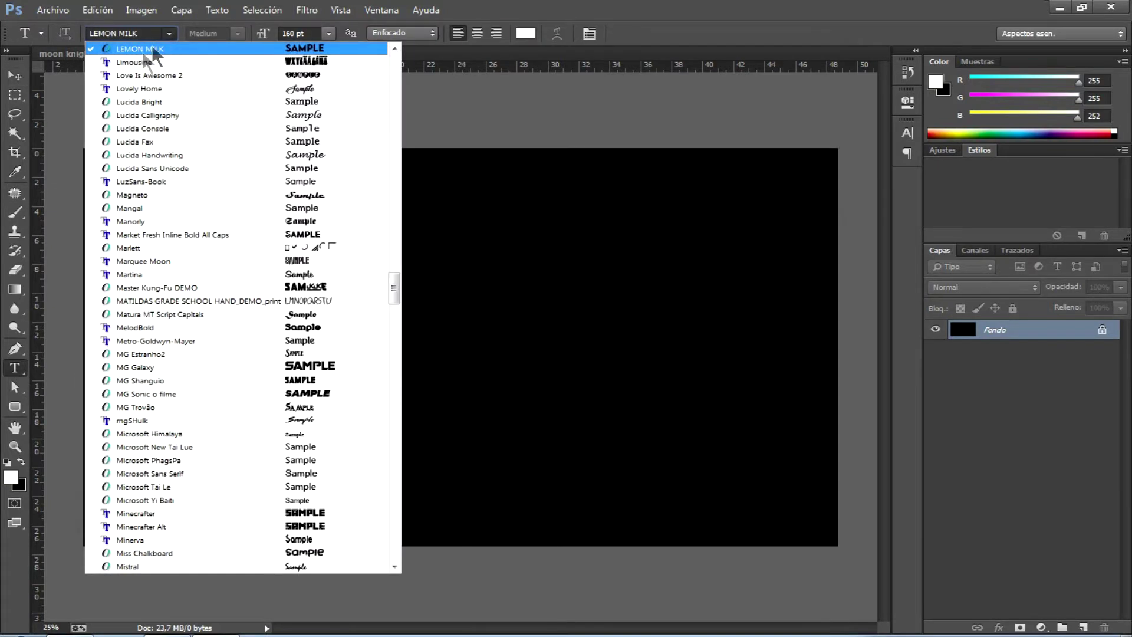
{"action": "left_click", "coordinate": [170, 34]}
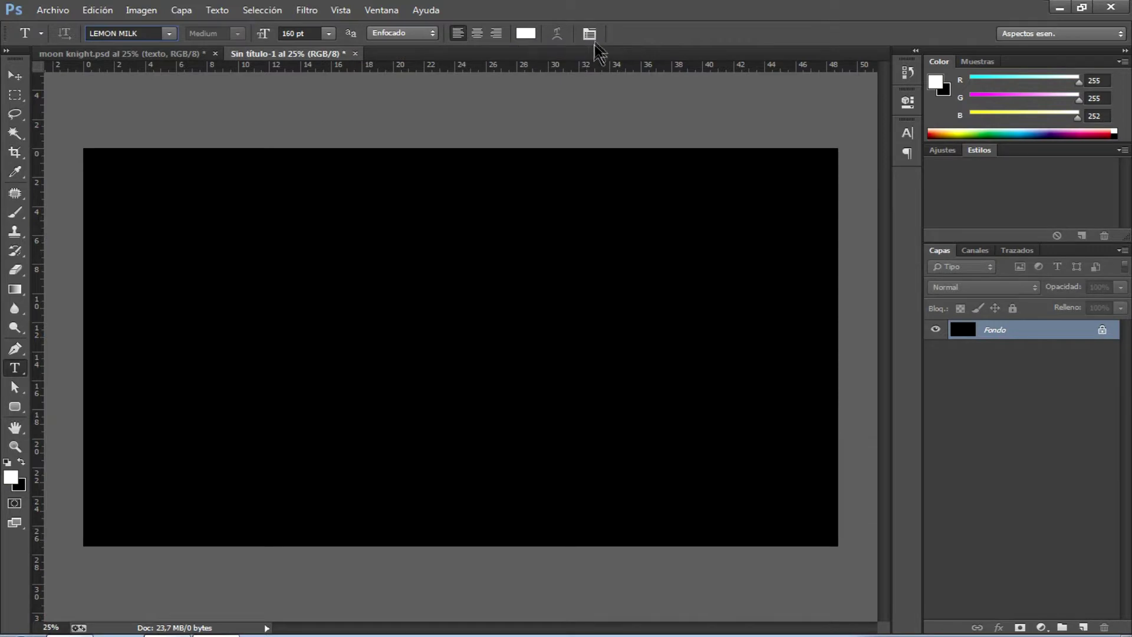
{"action": "left_click", "coordinate": [590, 34]}
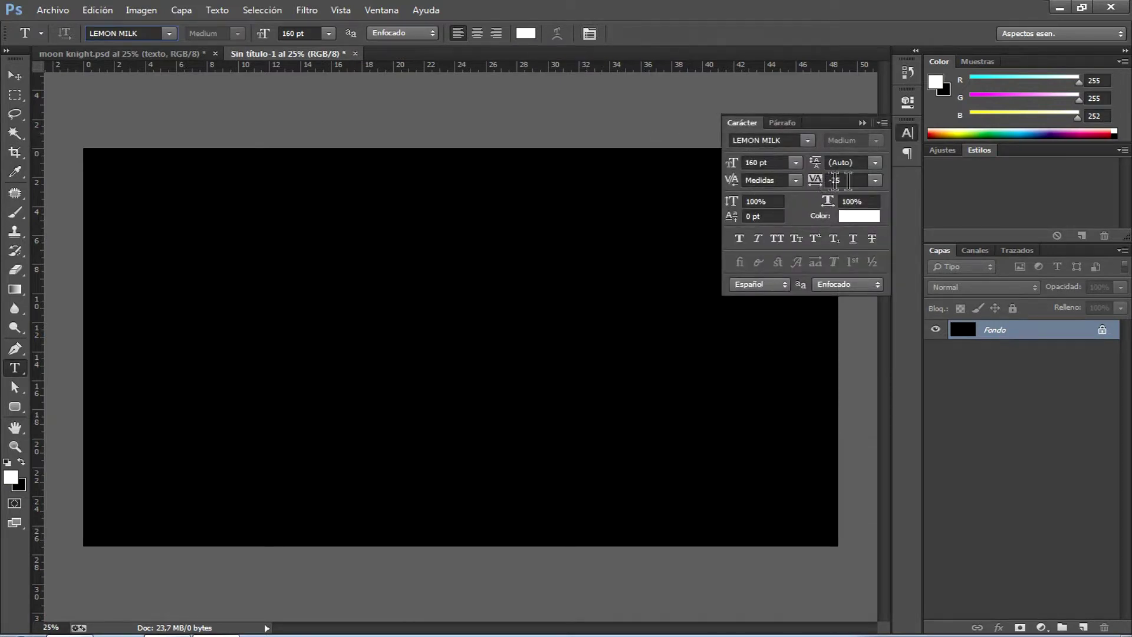
{"action": "left_click", "coordinate": [876, 180]}
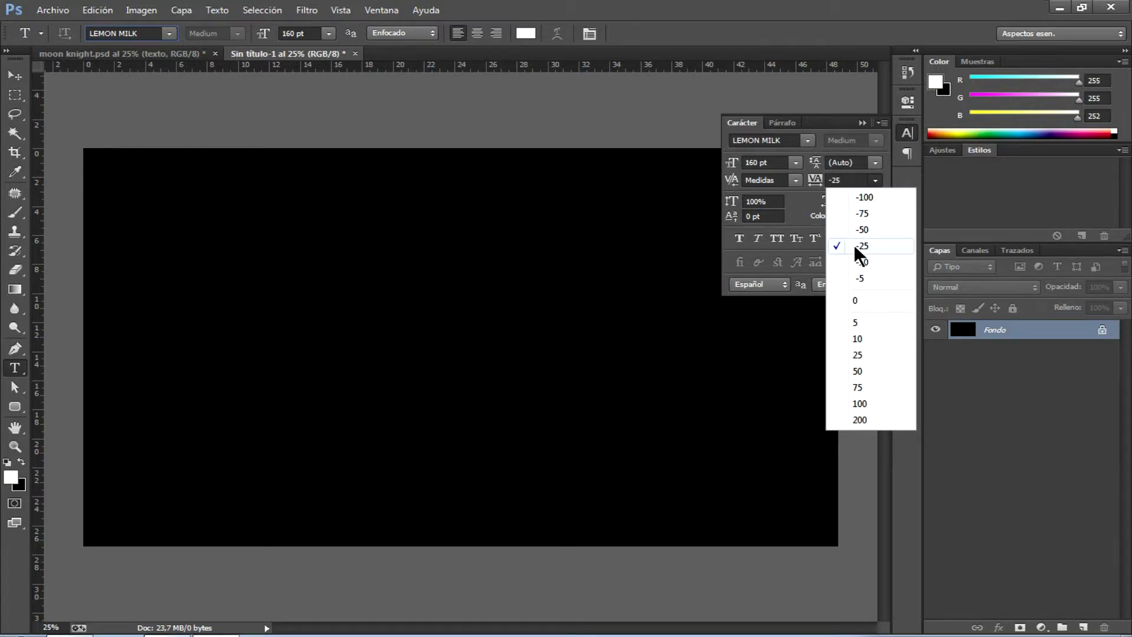
{"action": "left_click", "coordinate": [855, 301]}
{"action": "left_click", "coordinate": [874, 180]}
{"action": "left_click", "coordinate": [857, 246]}
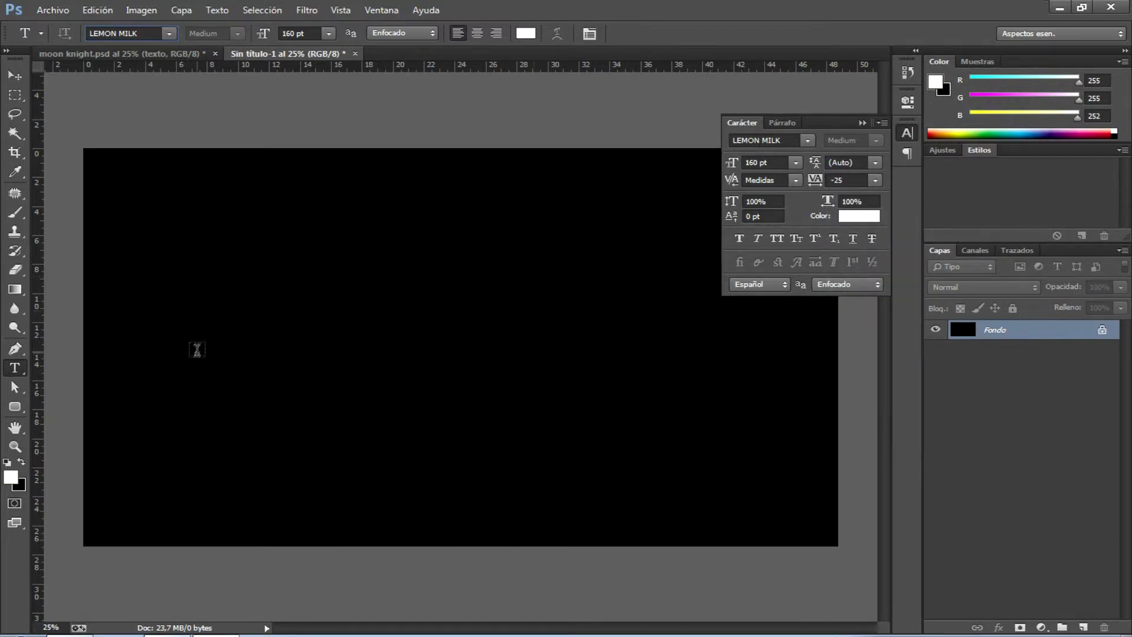
Type MOON left of centre and duplicate its text layer
{"action": "left_click", "coordinate": [196, 344]}
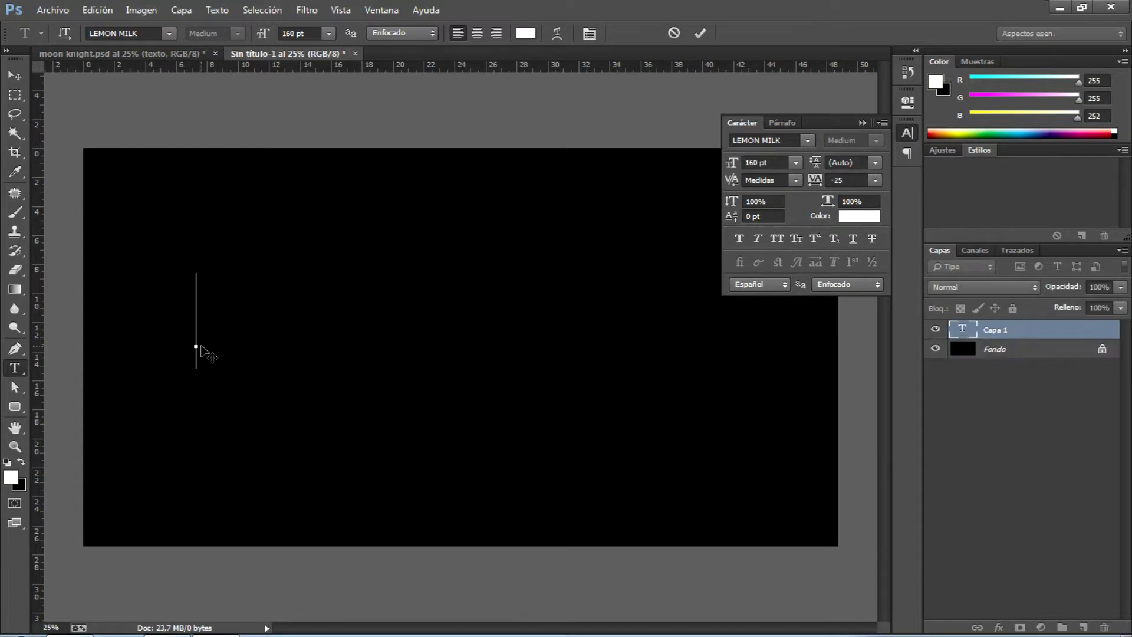
{"action": "type", "text": "M"}
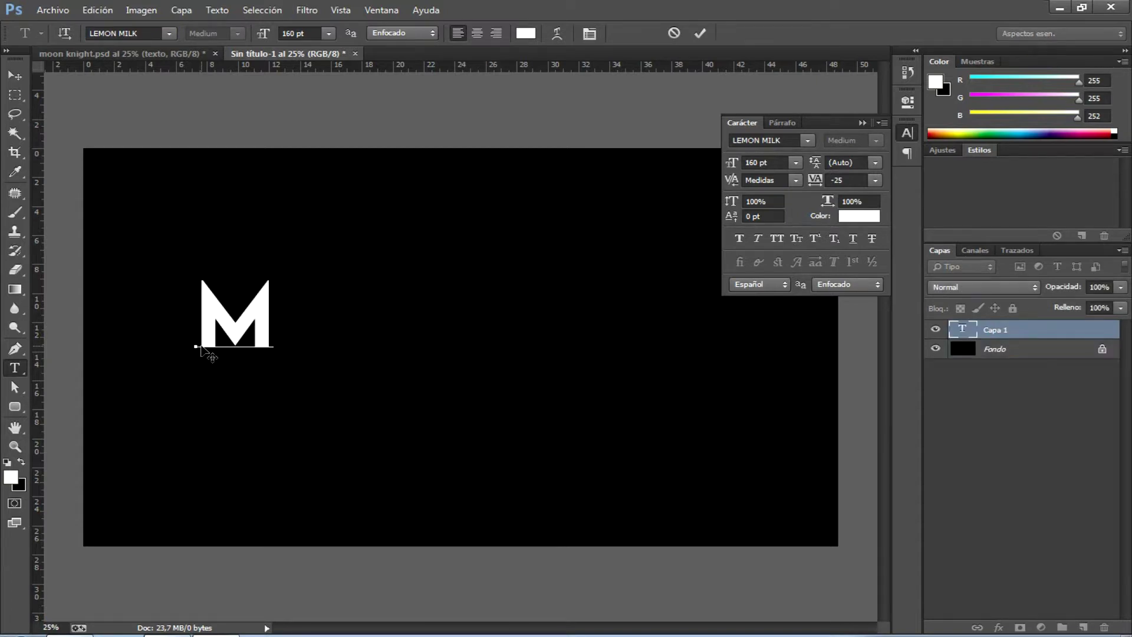
{"action": "type", "text": "OON"}
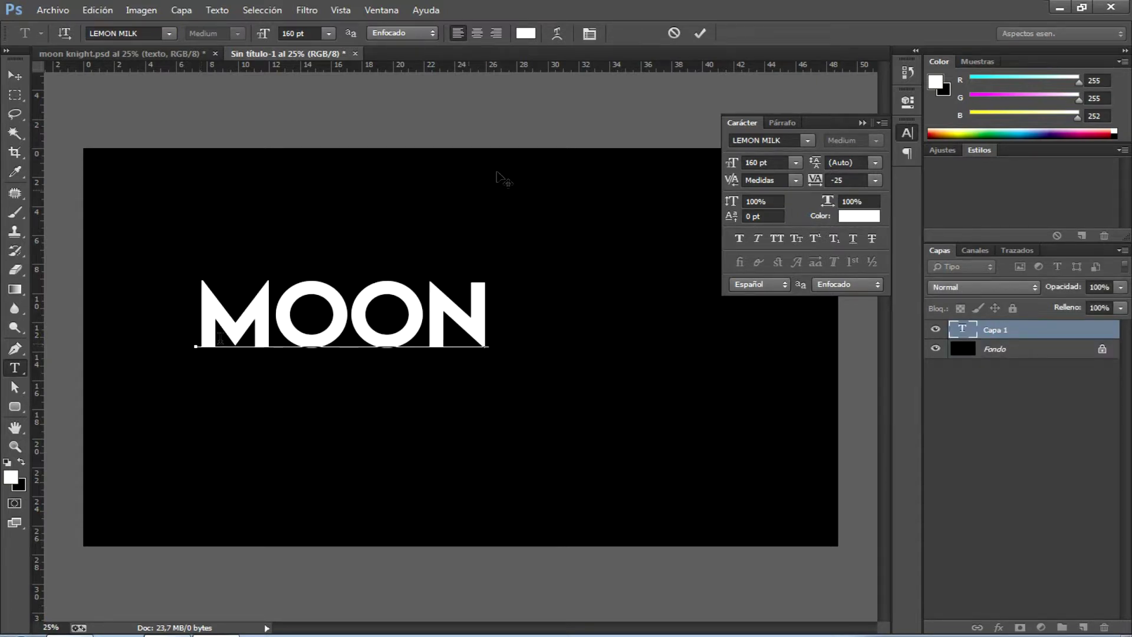
{"action": "left_click", "coordinate": [700, 33]}
{"action": "left_click", "coordinate": [908, 133]}
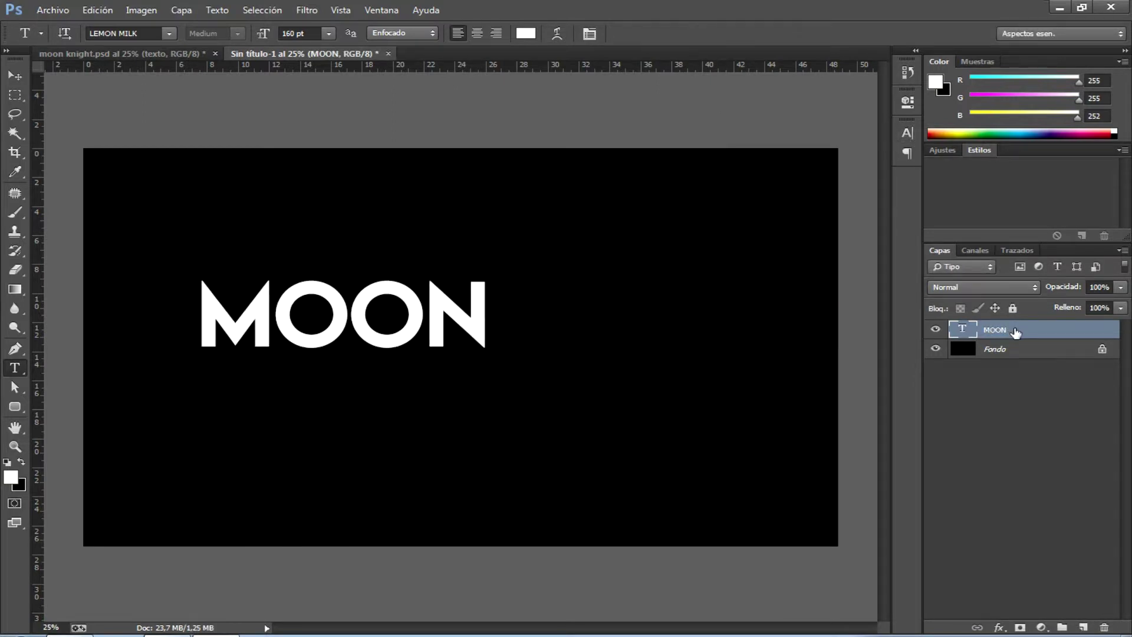
{"action": "key", "text": "ctrl+j"}
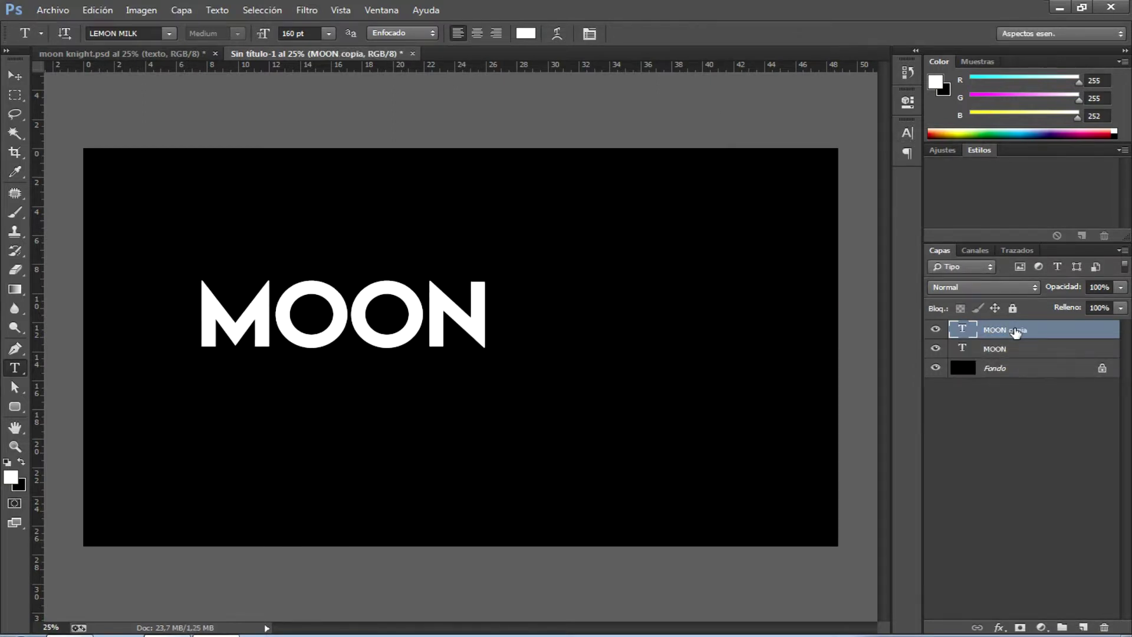
Place the MOON copy beside the original, nudging the two words apart
{"action": "left_click", "coordinate": [14, 76]}
{"action": "left_click_drag", "start_coordinate": [239, 327], "coordinate": [529, 330]}
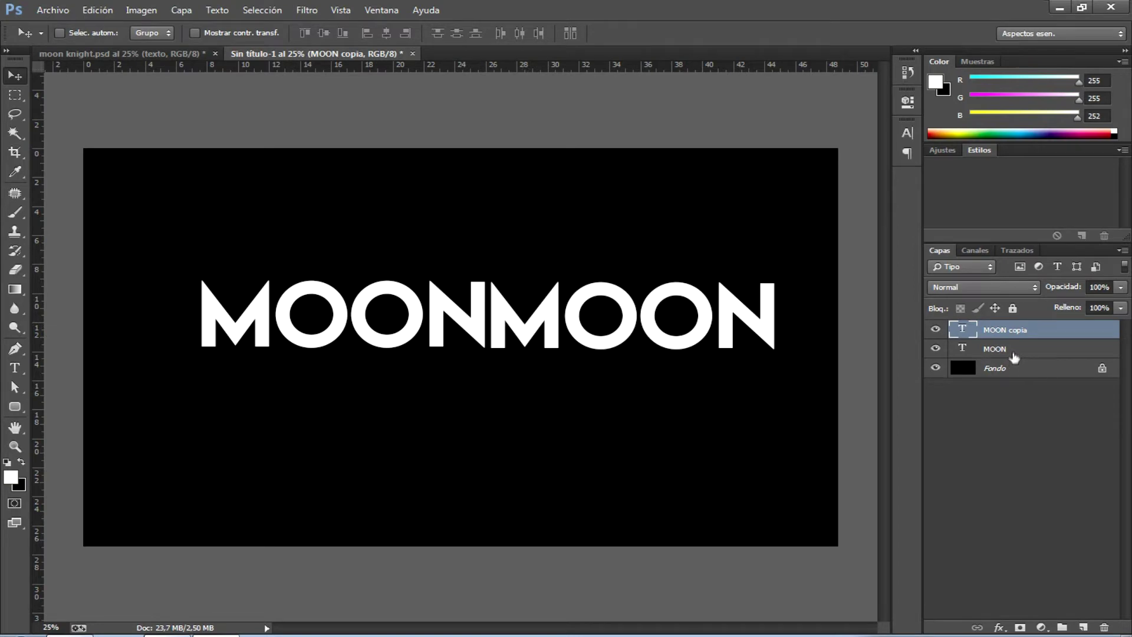
{"action": "left_click_drag", "start_coordinate": [1010, 351], "coordinate": [190, 71]}
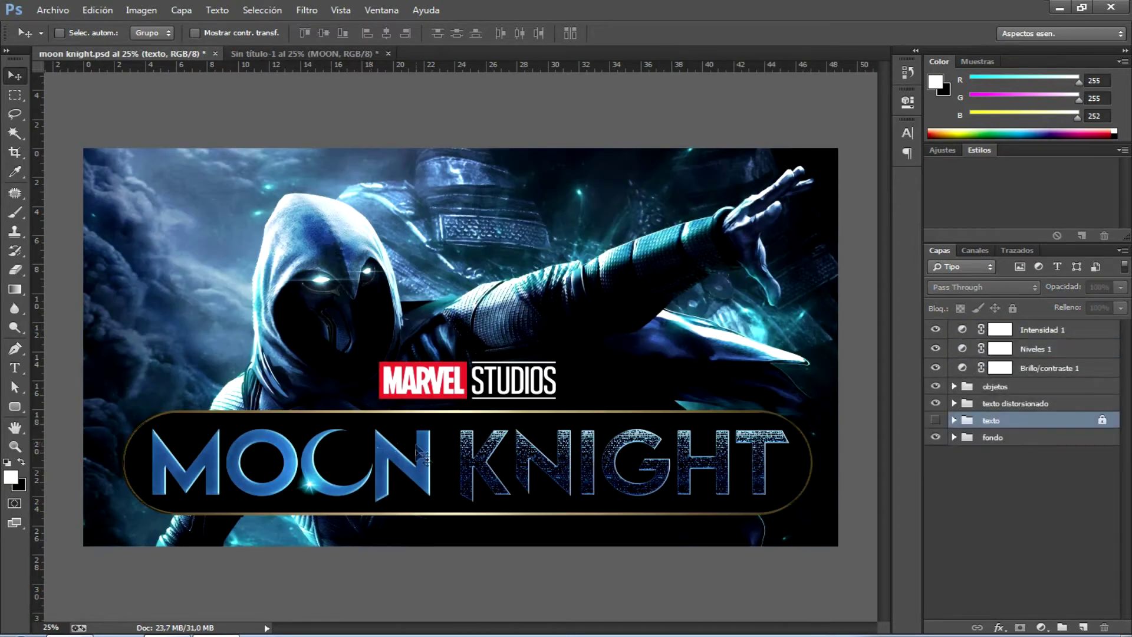
{"action": "mouse_move", "coordinate": [190, 71]}
{"action": "left_mouse_down"}
{"action": "mouse_move", "coordinate": [291, 59]}
{"action": "mouse_move", "coordinate": [940, 348]}
{"action": "left_mouse_up"}
{"action": "left_click", "coordinate": [1006, 329]}
{"action": "left_click_drag", "start_coordinate": [620, 313], "coordinate": [630, 313]}
{"action": "left_click", "coordinate": [997, 349]}
{"action": "left_click_drag", "start_coordinate": [423, 336], "coordinate": [408, 336]}
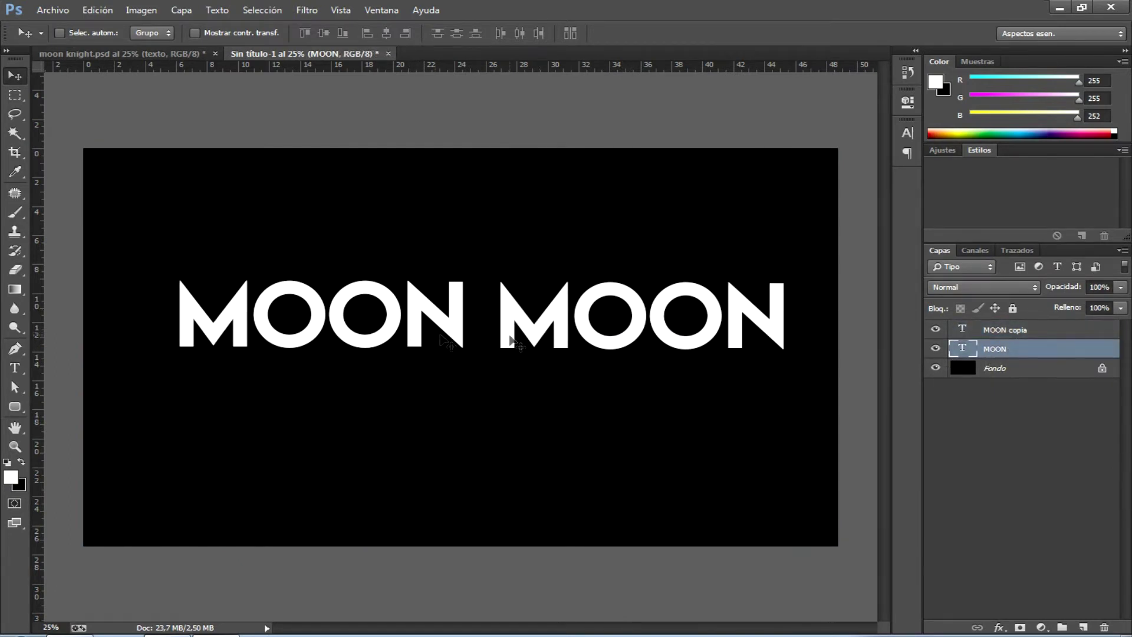
{"action": "left_click", "coordinate": [963, 332]}
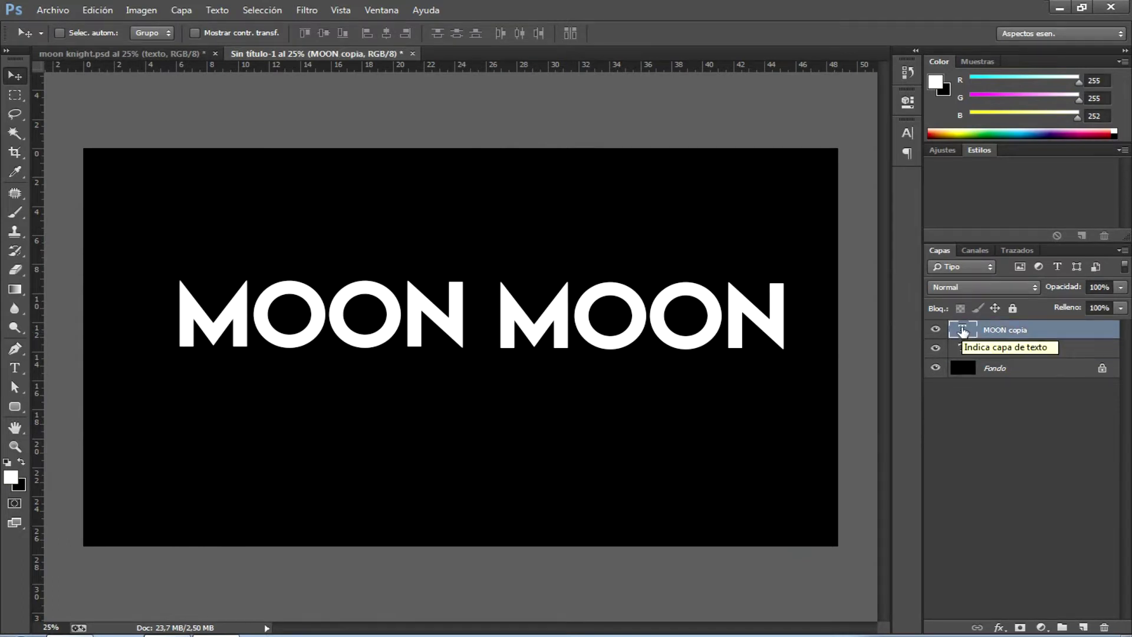
Retype the copy as KNIGHT and move both words together to centre the title
{"action": "double_click", "coordinate": [963, 332]}
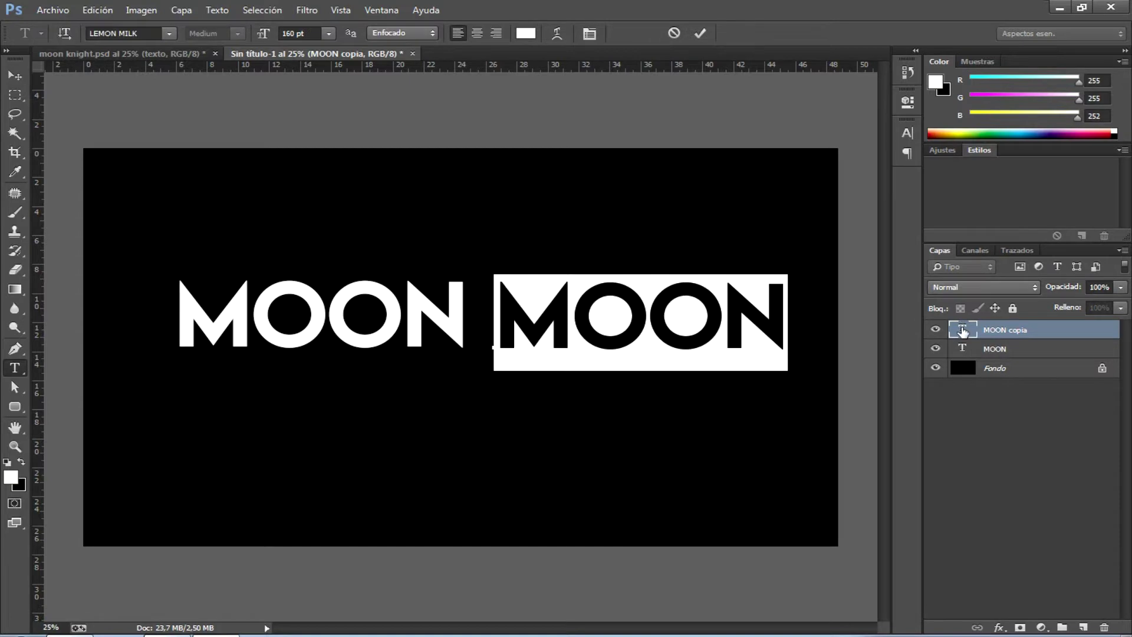
{"action": "type", "text": "K"}
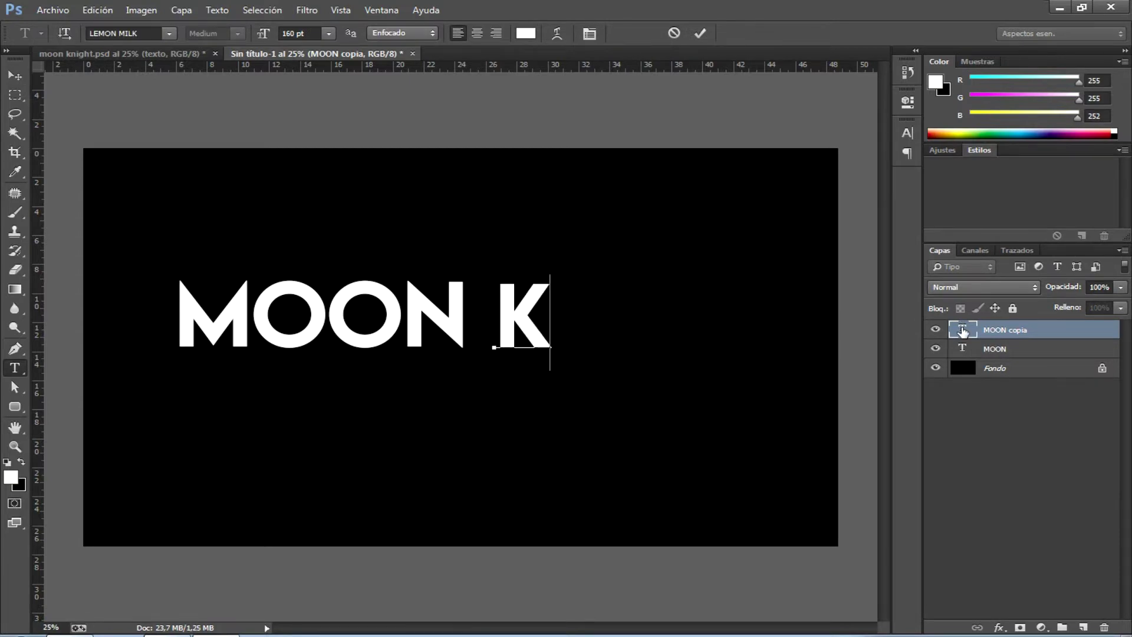
{"action": "type", "text": "NIGHT"}
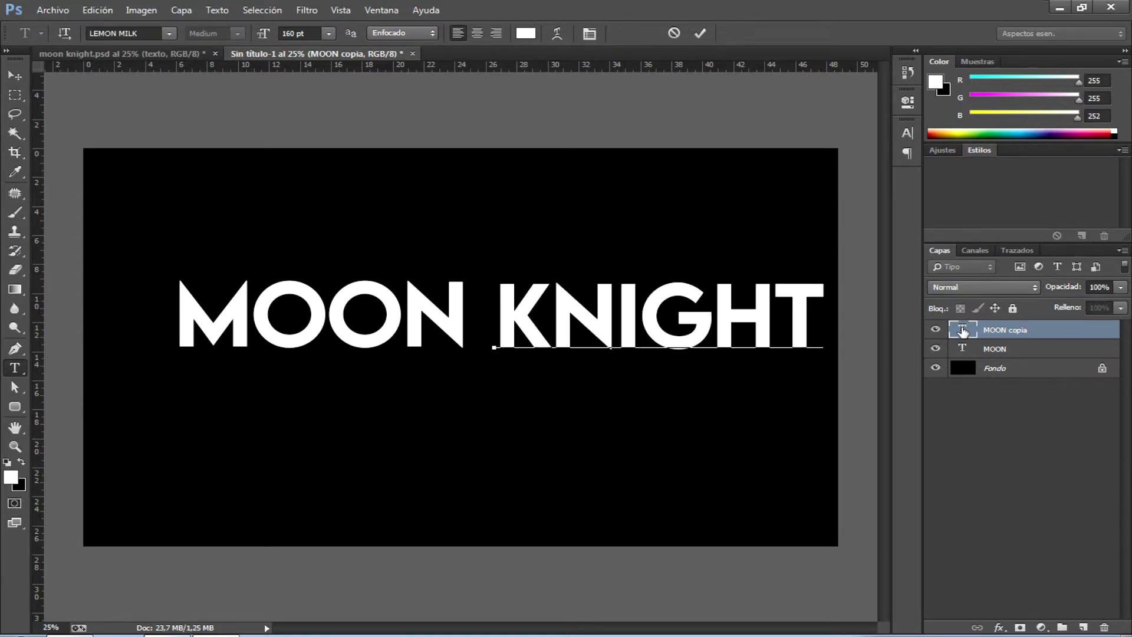
{"action": "left_click", "coordinate": [700, 33]}
{"action": "key", "text": "v"}
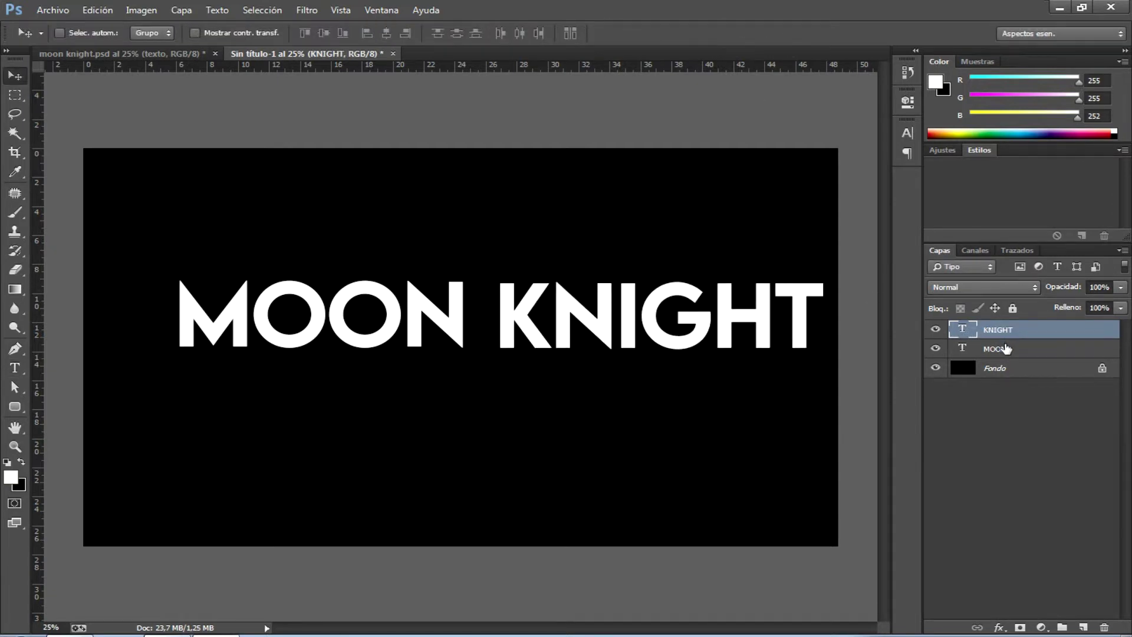
{"action": "left_click", "coordinate": [1010, 349], "text": "shift"}
{"action": "left_click_drag", "start_coordinate": [451, 336], "coordinate": [421, 354]}
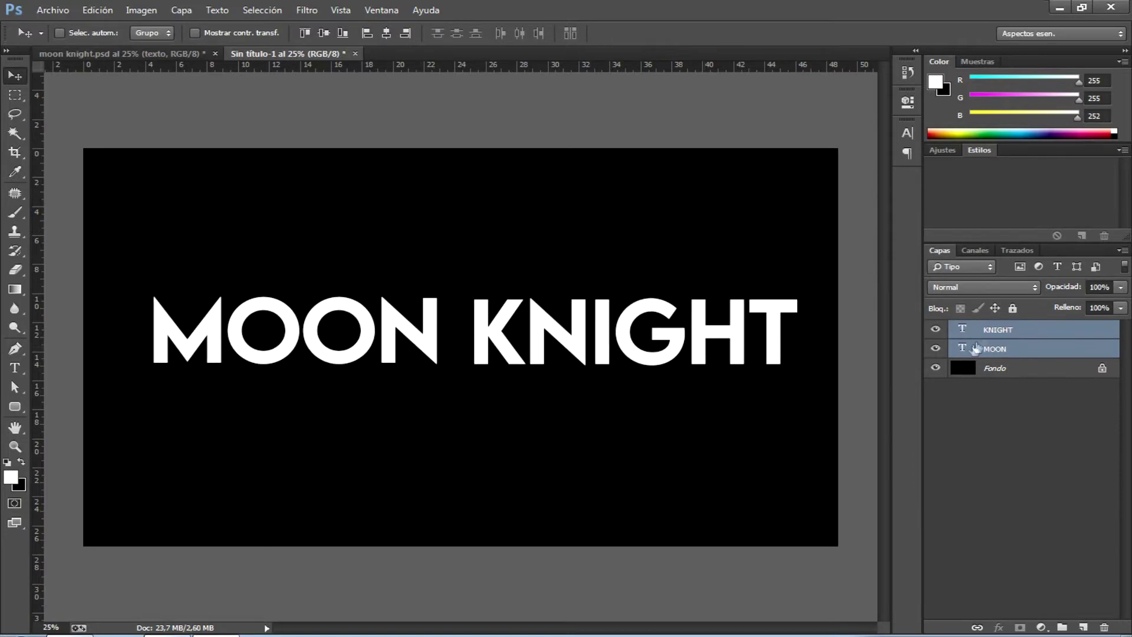
{"action": "left_click", "coordinate": [1013, 335]}
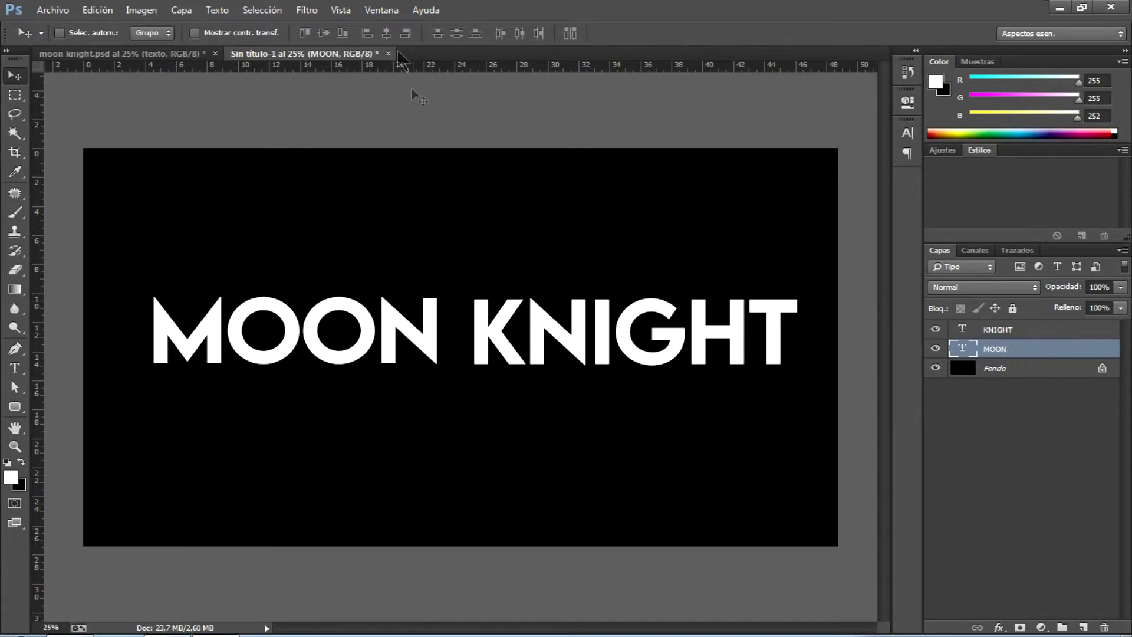
Load the MOON.asl style file through the Styles panel menu
{"action": "left_click", "coordinate": [382, 10]}
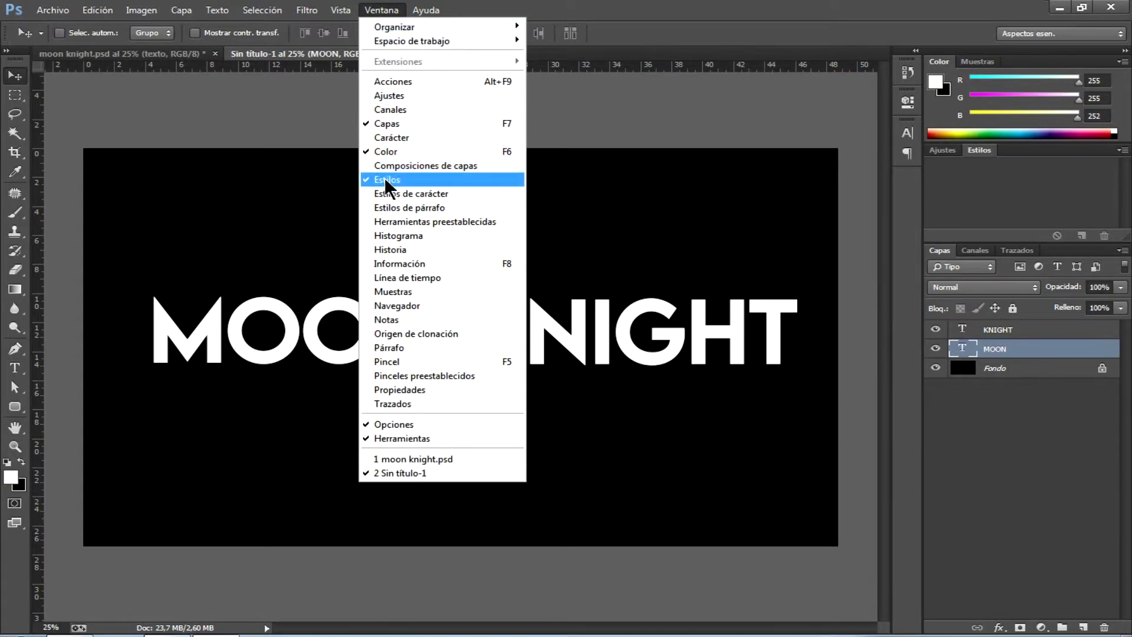
{"action": "left_click", "coordinate": [655, 22]}
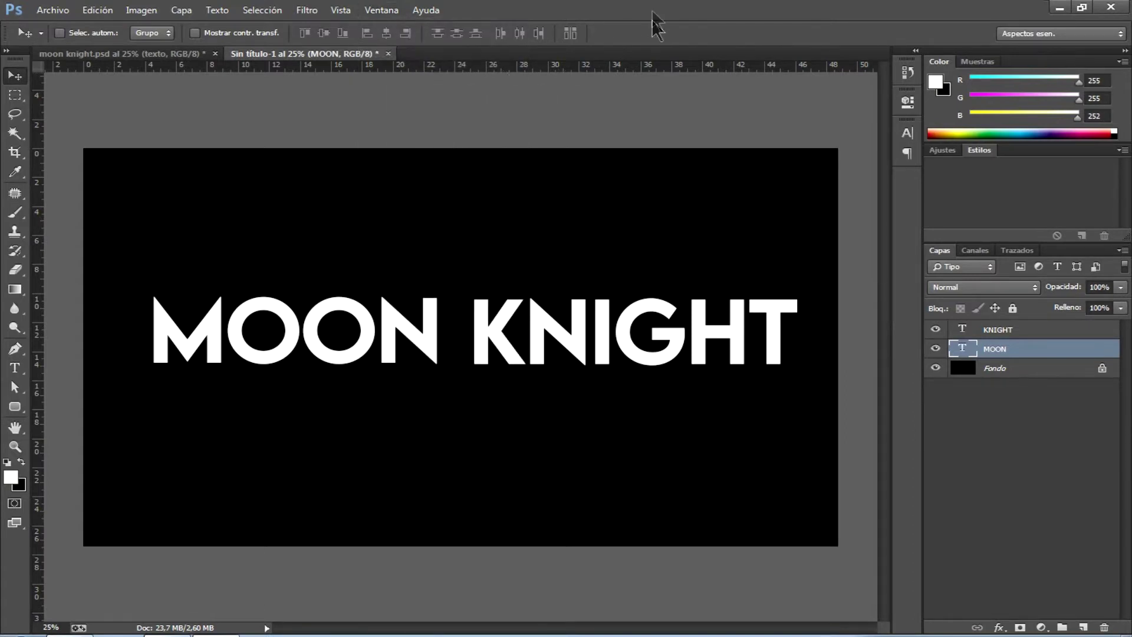
{"action": "left_click", "coordinate": [1119, 150]}
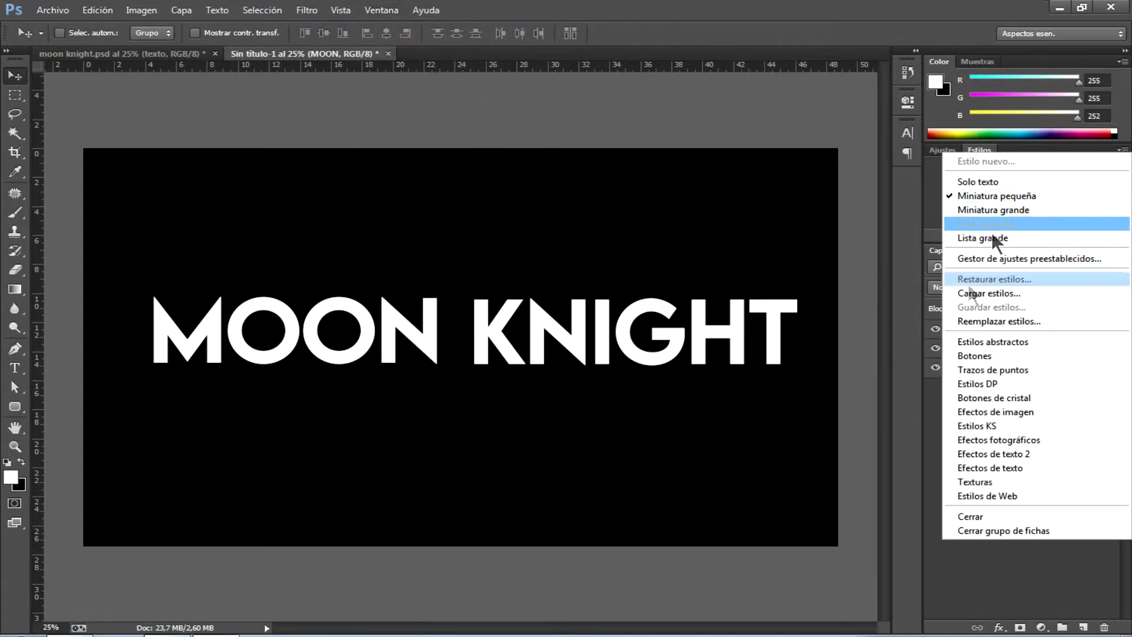
{"action": "left_click", "coordinate": [991, 294]}
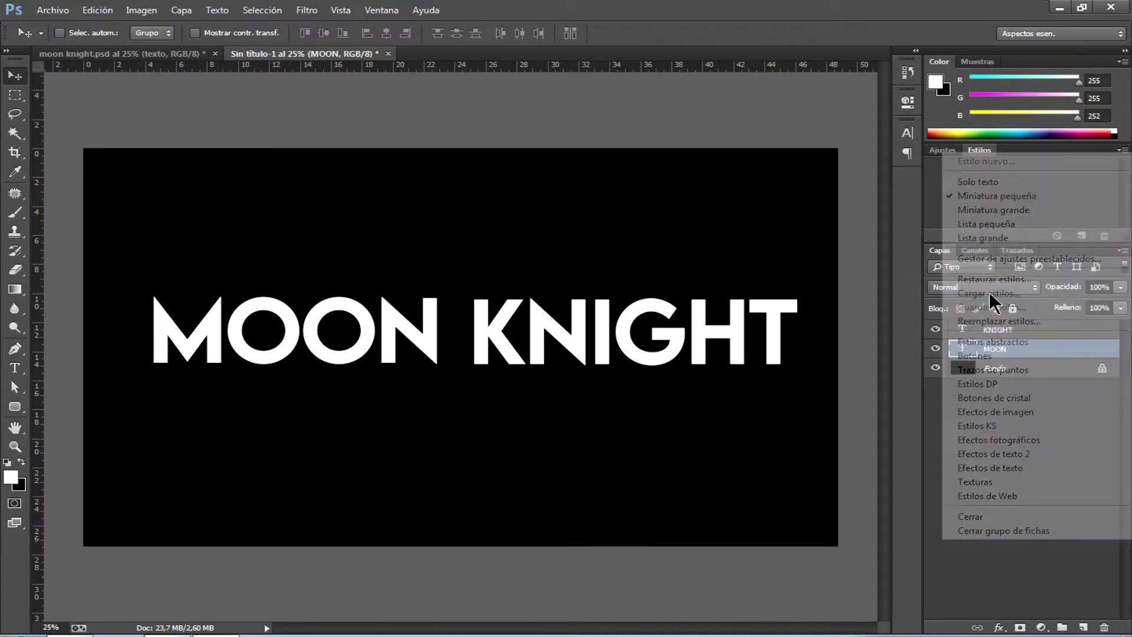
{"action": "left_click", "coordinate": [755, 272]}
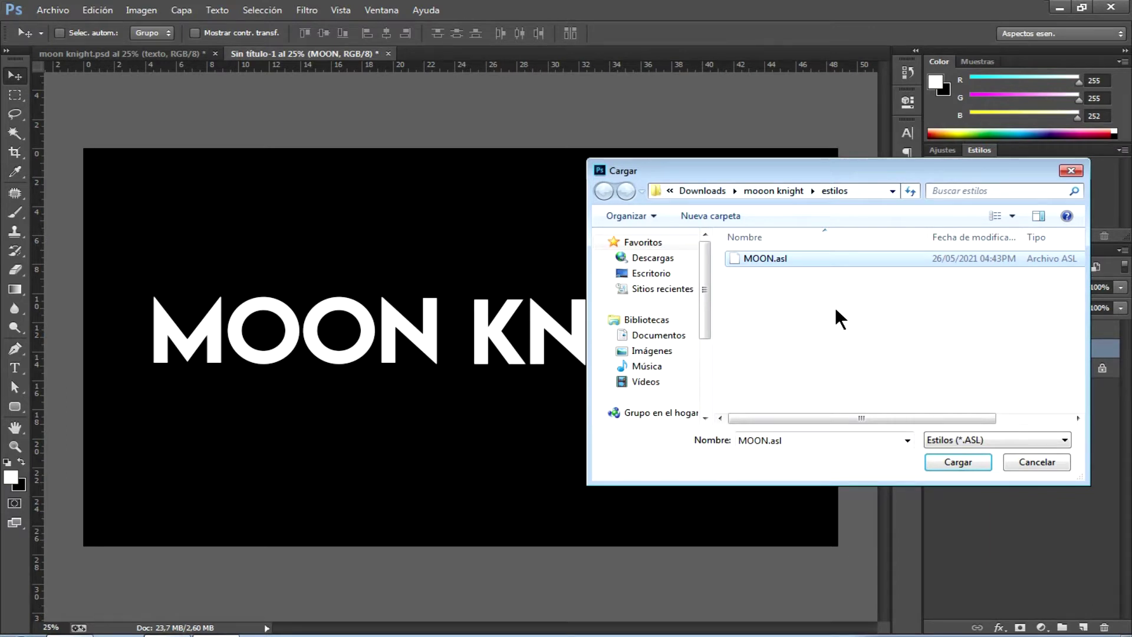
{"action": "left_click", "coordinate": [944, 459]}
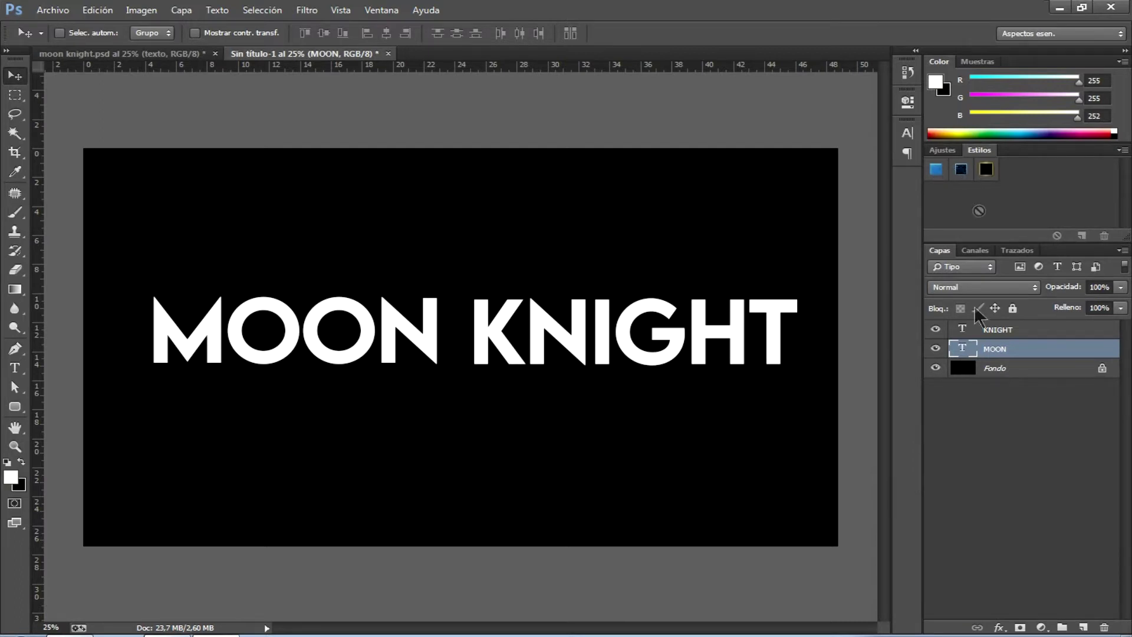
Apply the blue beveled style to MOON and the dark-blue speckled style to KNIGHT
{"action": "left_click", "coordinate": [937, 170]}
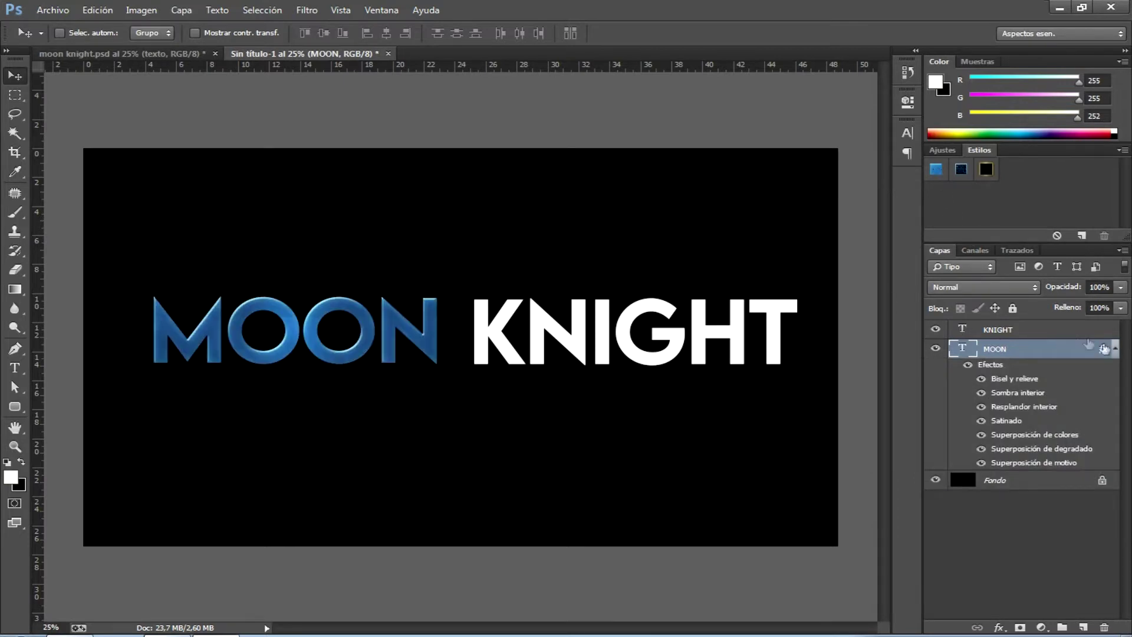
{"action": "left_click", "coordinate": [1115, 349]}
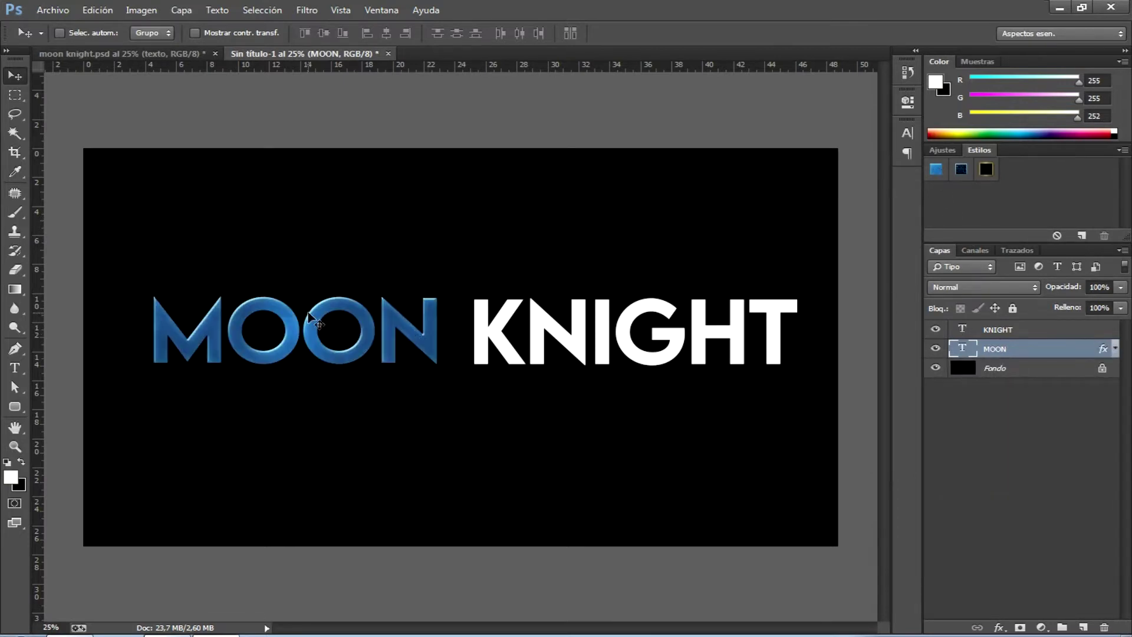
{"action": "left_click", "coordinate": [1008, 334]}
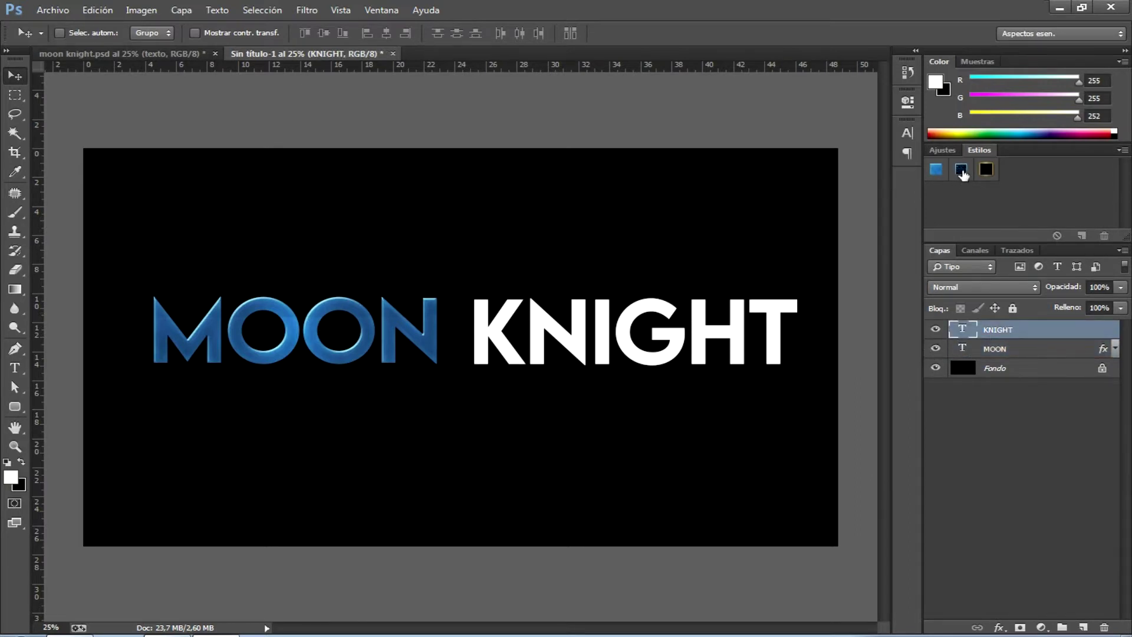
{"action": "left_click", "coordinate": [961, 171]}
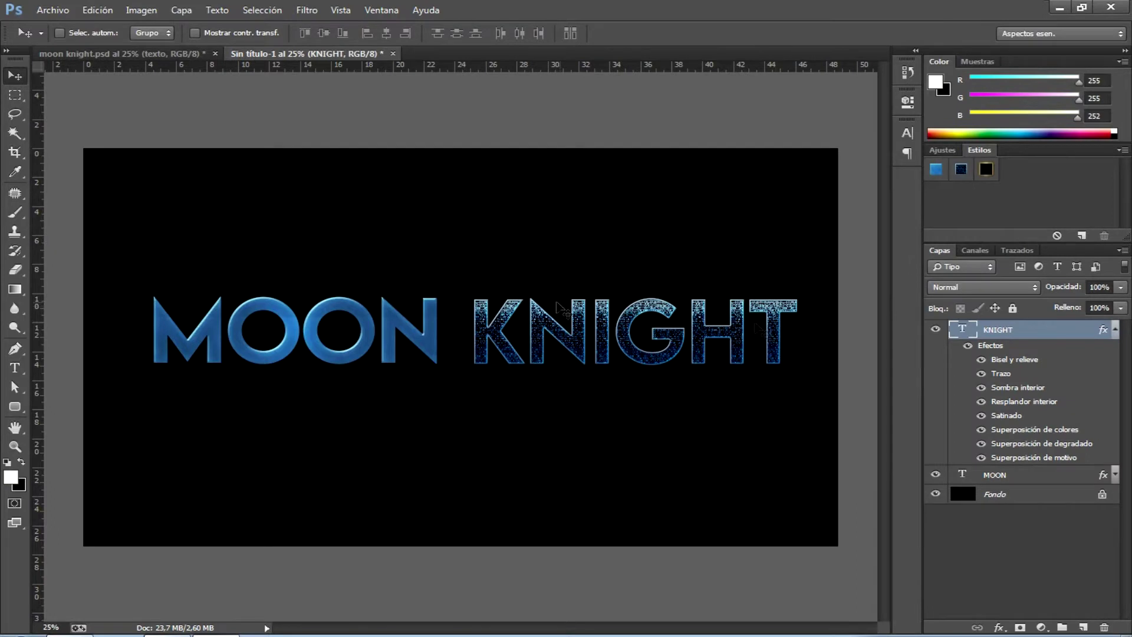
{"action": "left_click", "coordinate": [1115, 334]}
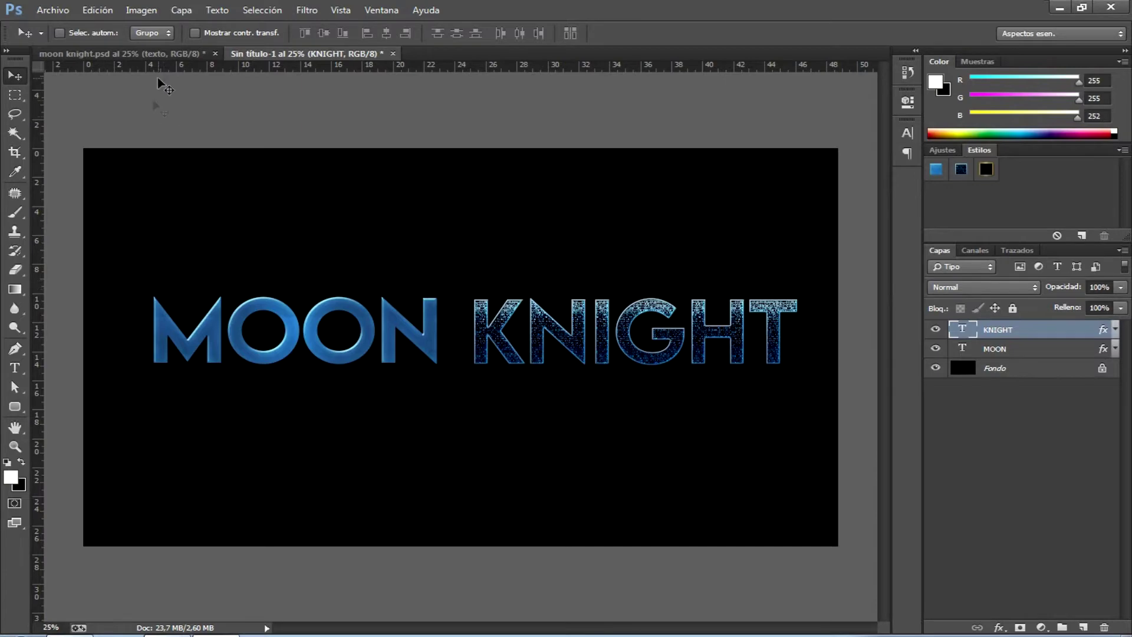
{"action": "left_click", "coordinate": [184, 54]}
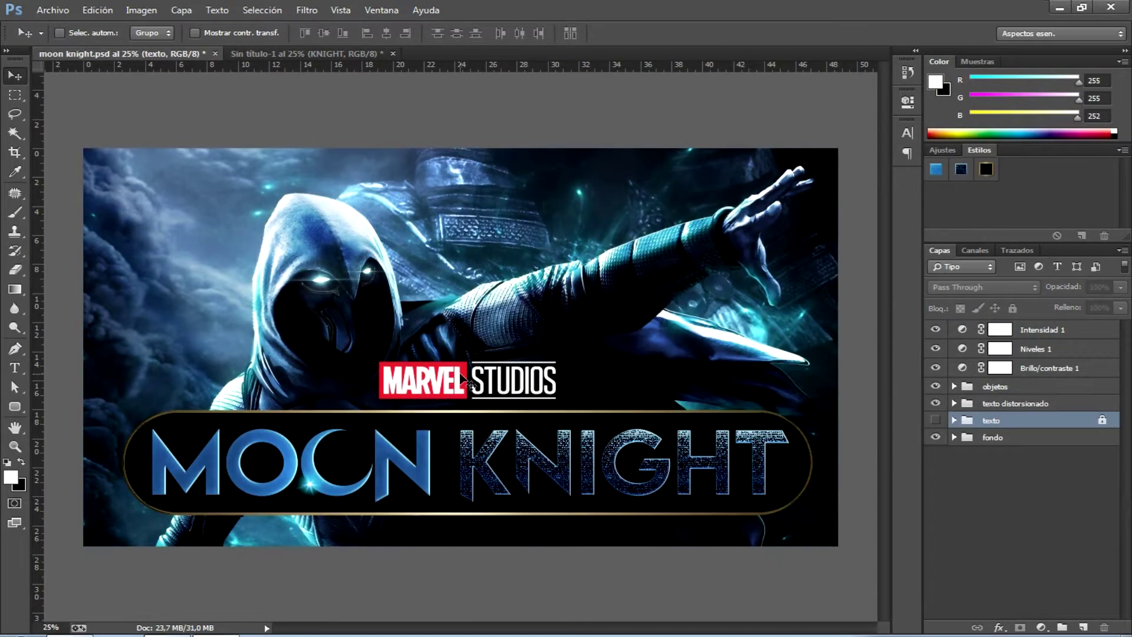
Zoom in and pan around the moon knight.psd reference poster
{"action": "scroll", "coordinate": [465, 378], "scroll_direction": "up", "scroll_amount": 1}
{"action": "scroll", "coordinate": [461, 375], "scroll_direction": "up", "scroll_amount": 1}
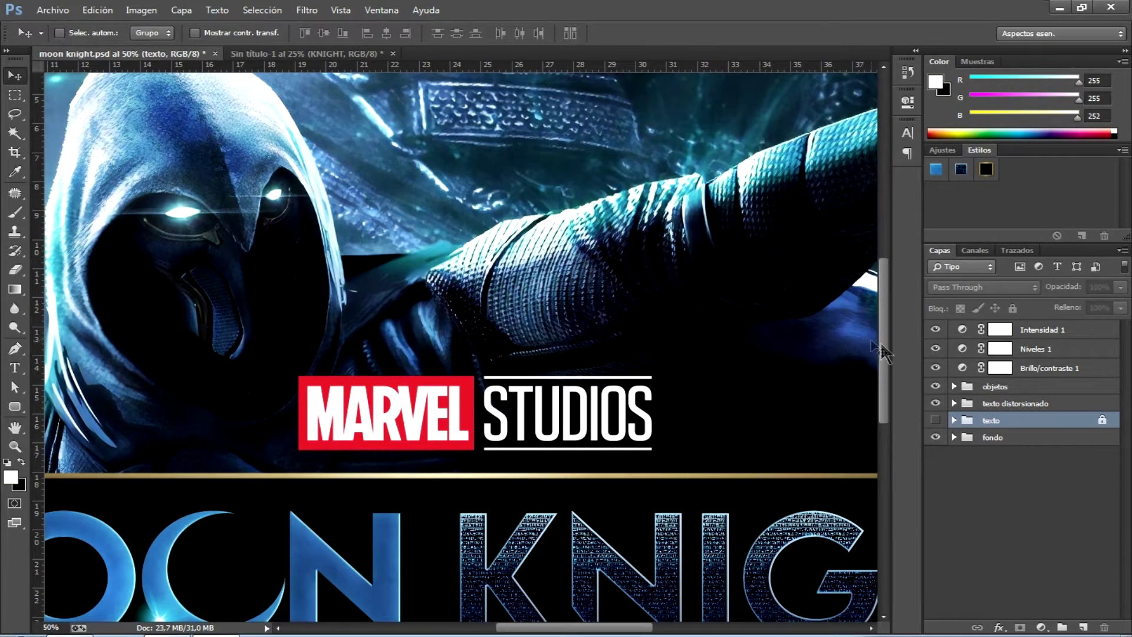
{"action": "left_click_drag", "start_coordinate": [885, 353], "coordinate": [885, 376]}
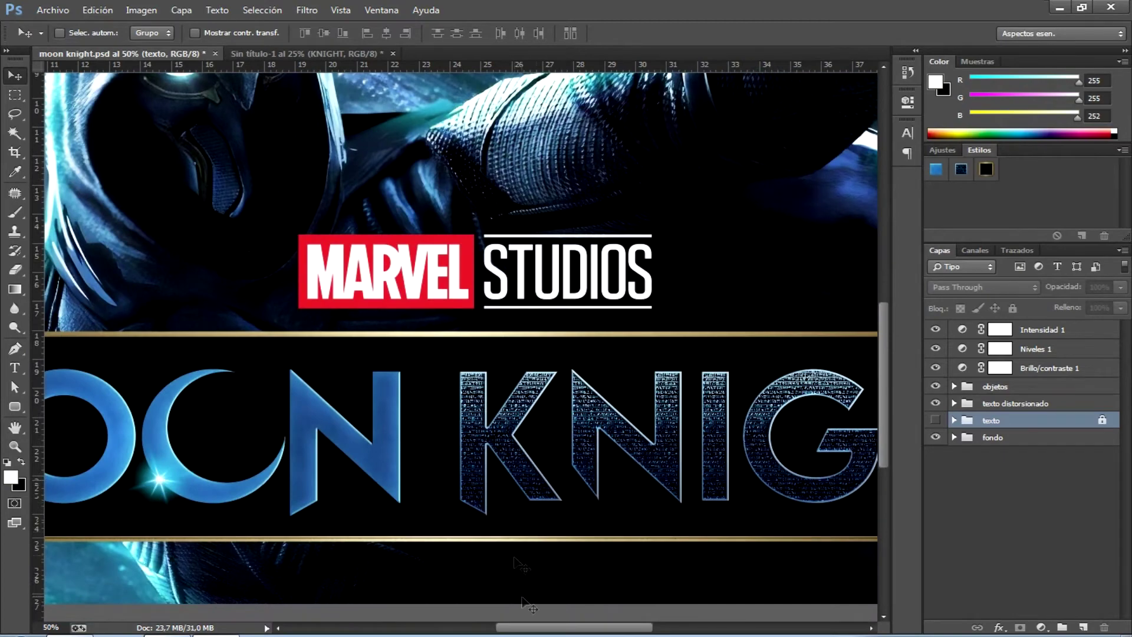
{"action": "left_click_drag", "start_coordinate": [563, 627], "coordinate": [526, 627]}
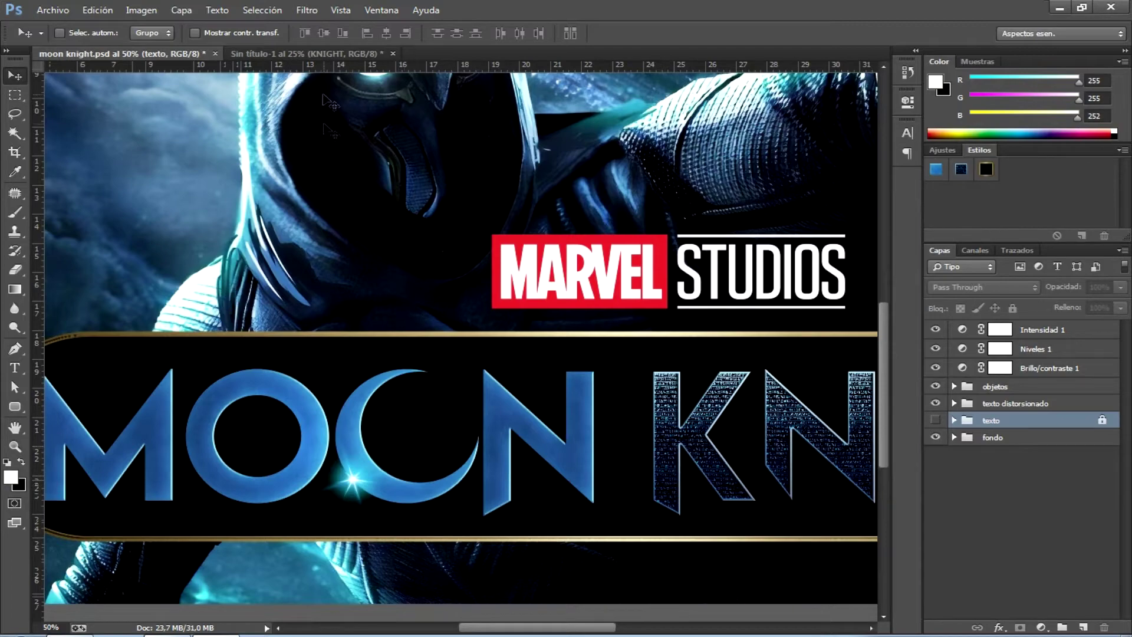
{"action": "left_click", "coordinate": [307, 53]}
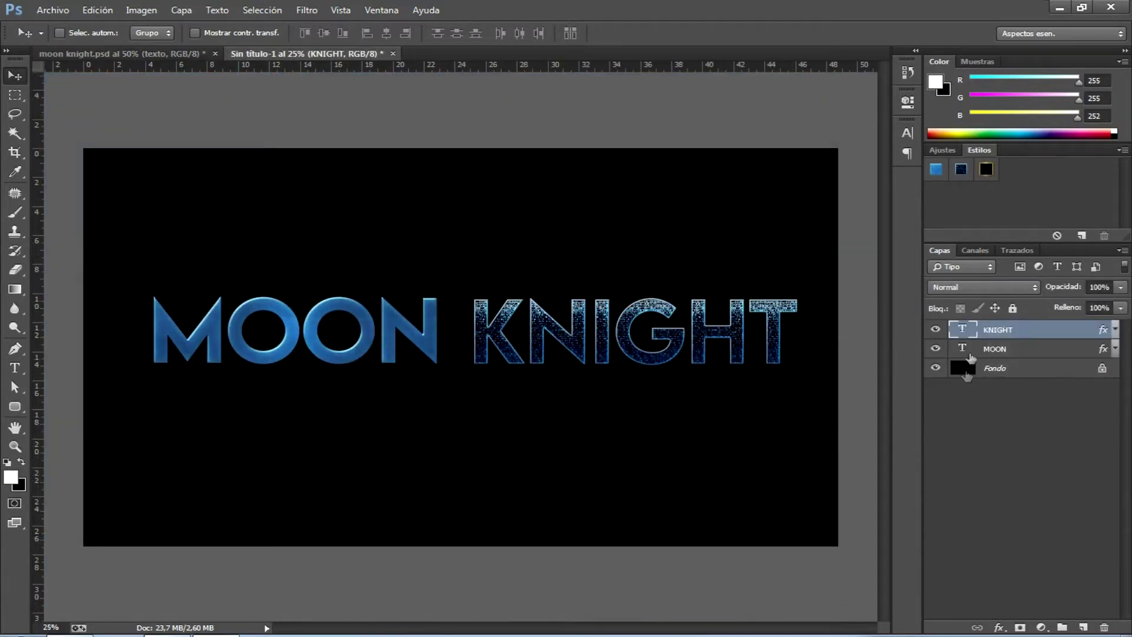
{"action": "left_click", "coordinate": [180, 54]}
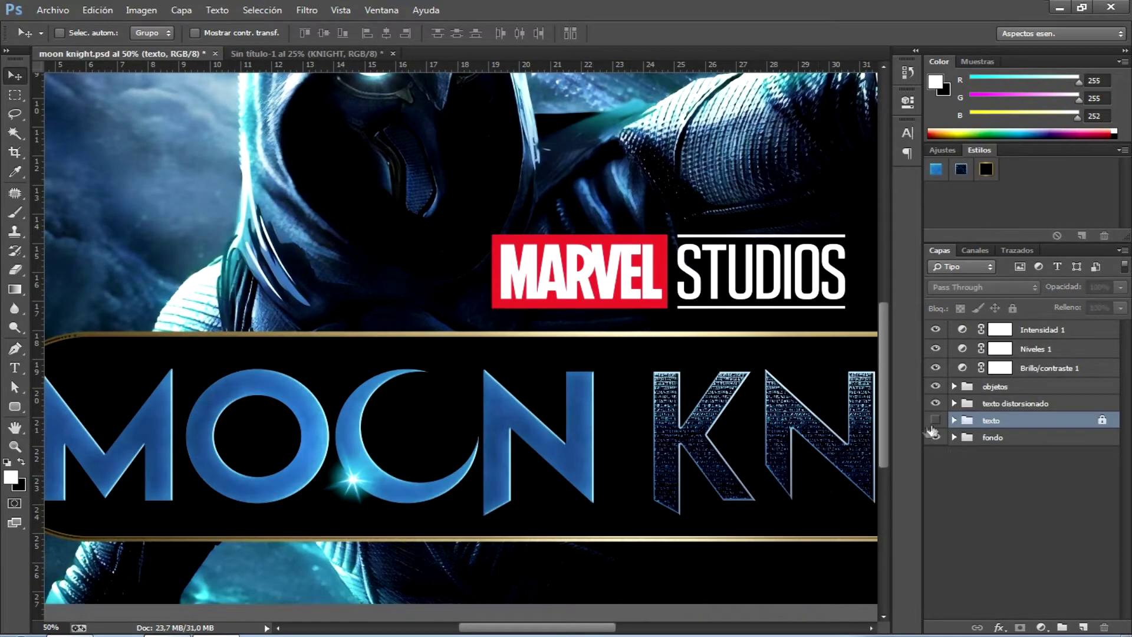
Expand the objetos and texto distorsionado groups to inspect the luna layer's effects
{"action": "left_click", "coordinate": [954, 387]}
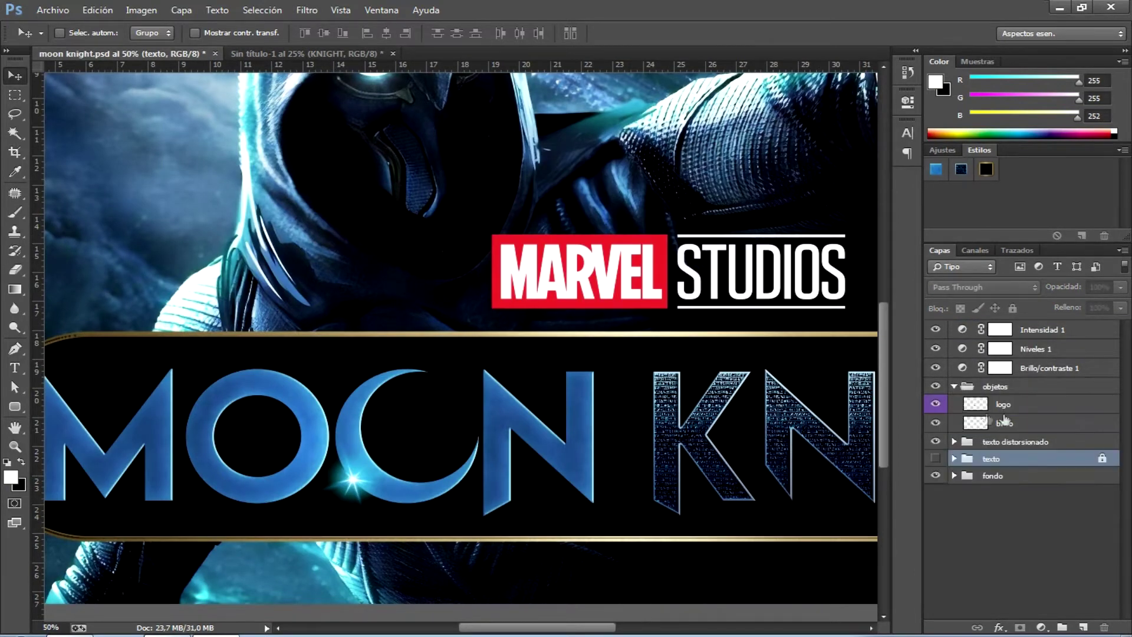
{"action": "left_click", "coordinate": [954, 443]}
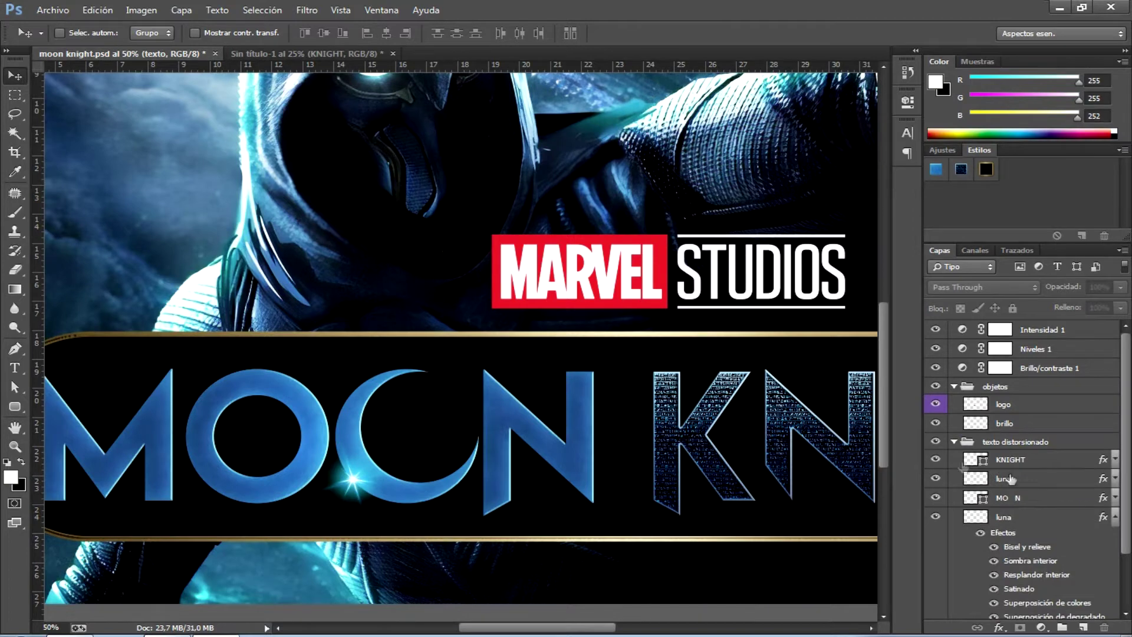
{"action": "left_click", "coordinate": [952, 480]}
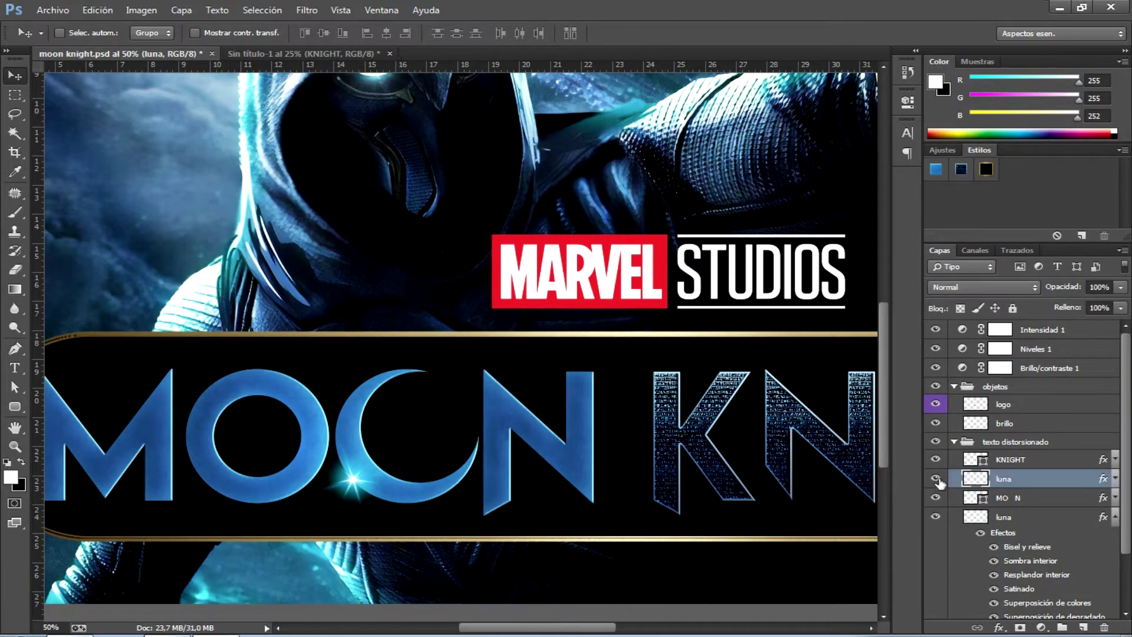
{"action": "left_click", "coordinate": [936, 479]}
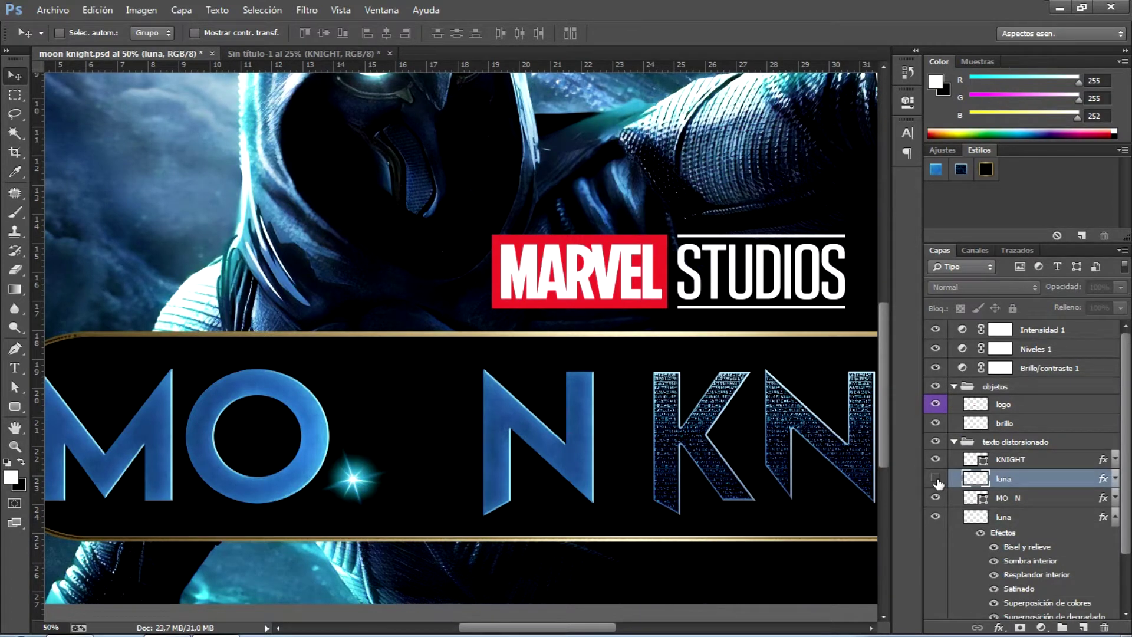
{"action": "left_click", "coordinate": [936, 479]}
{"action": "left_click", "coordinate": [1115, 479]}
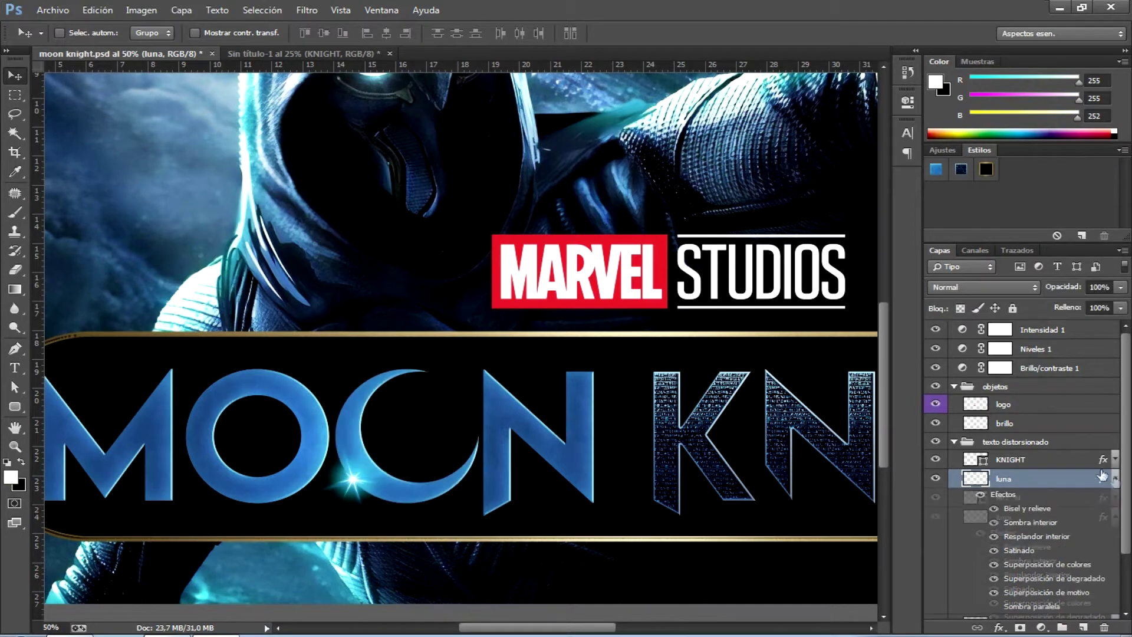
{"action": "left_click", "coordinate": [955, 387]}
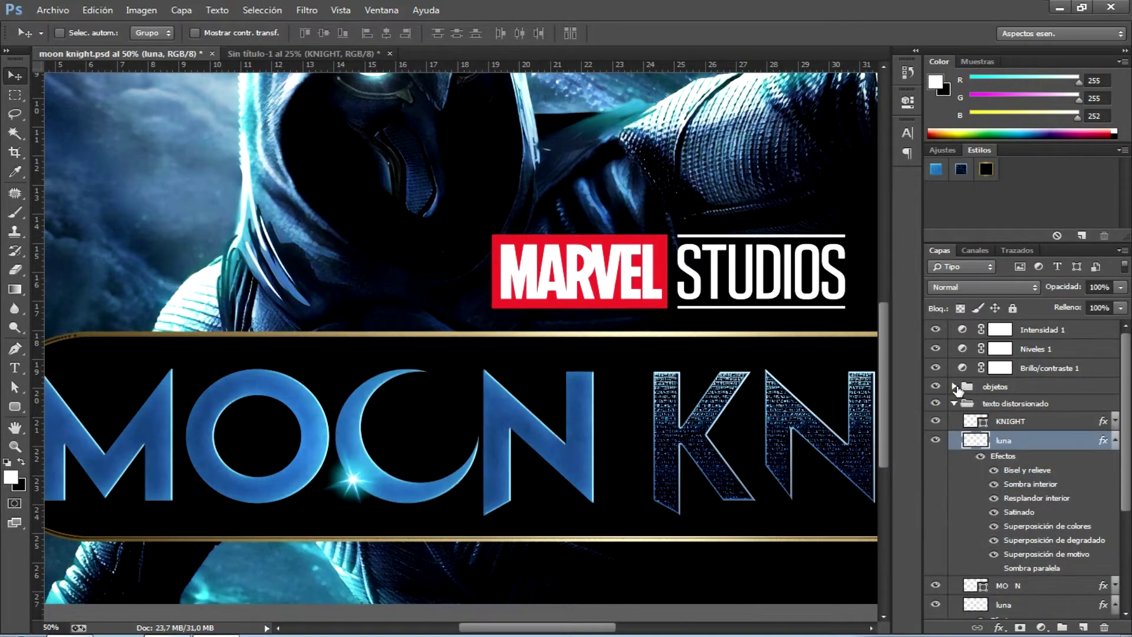
{"action": "left_click", "coordinate": [298, 54]}
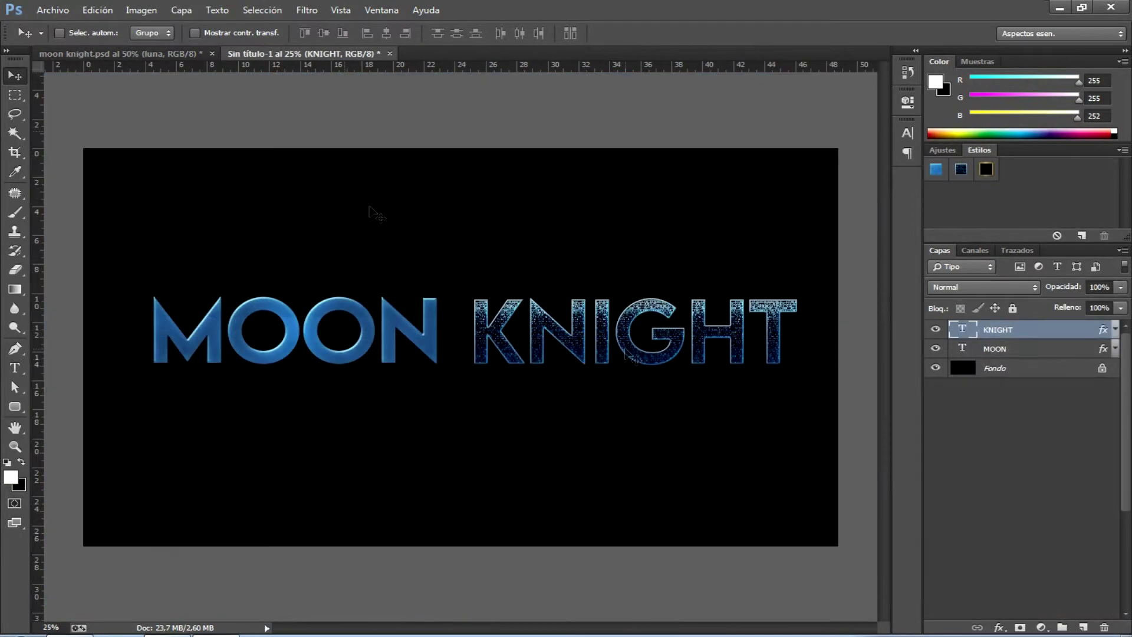
{"action": "left_click", "coordinate": [181, 54]}
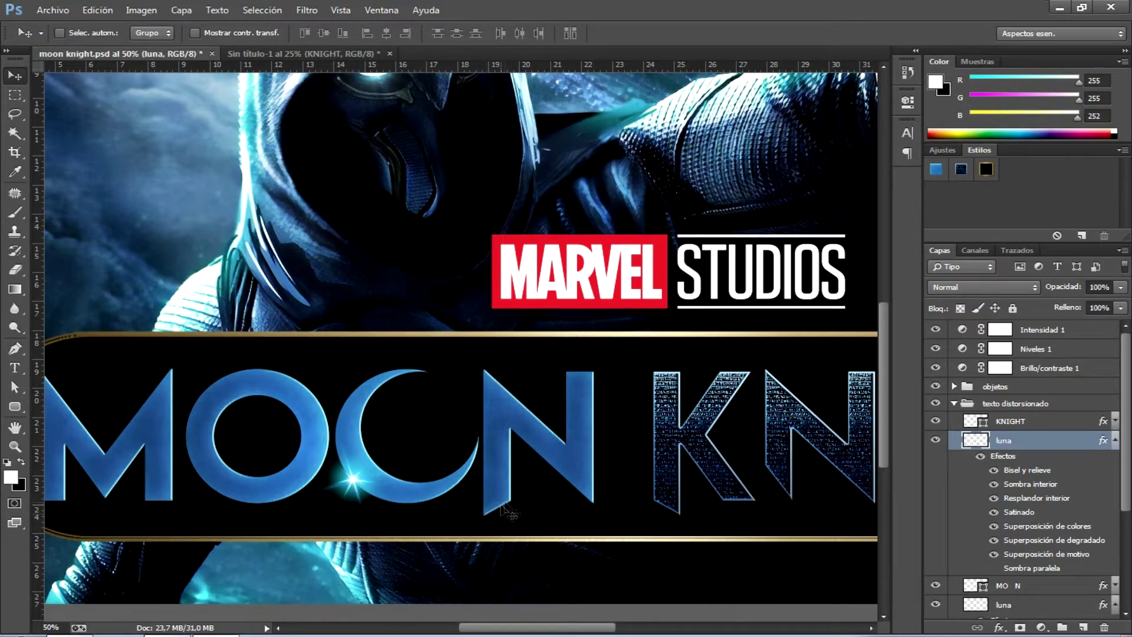
At 50% zoom, add a horizontal guide just under the MOON KNIGHT letters
{"action": "left_click", "coordinate": [312, 54]}
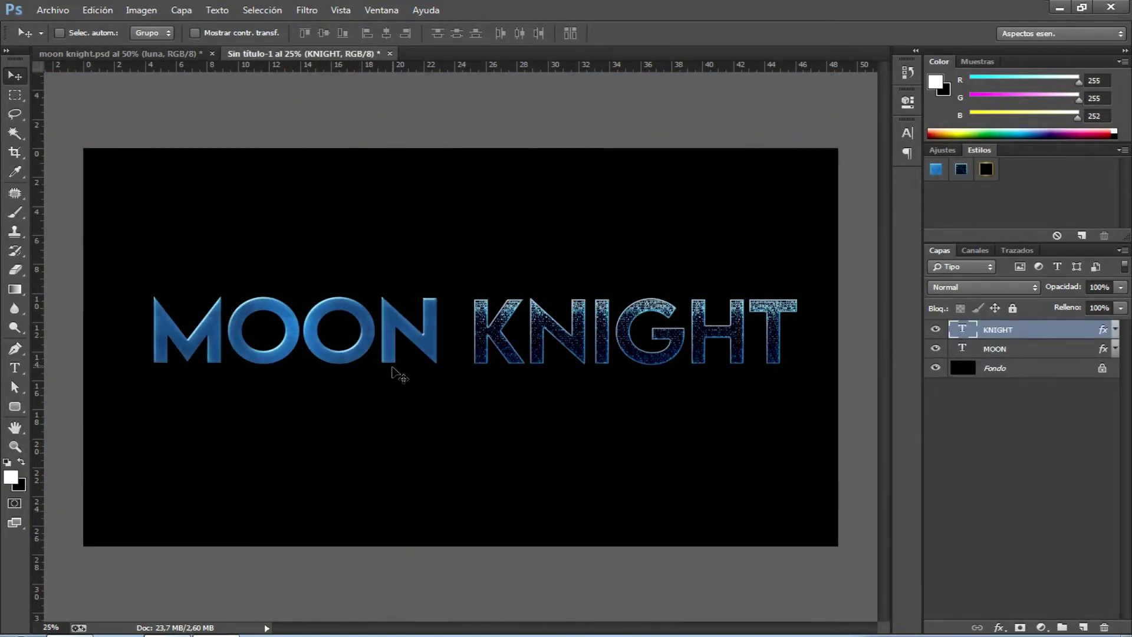
{"action": "key", "text": "ctrl+plus"}
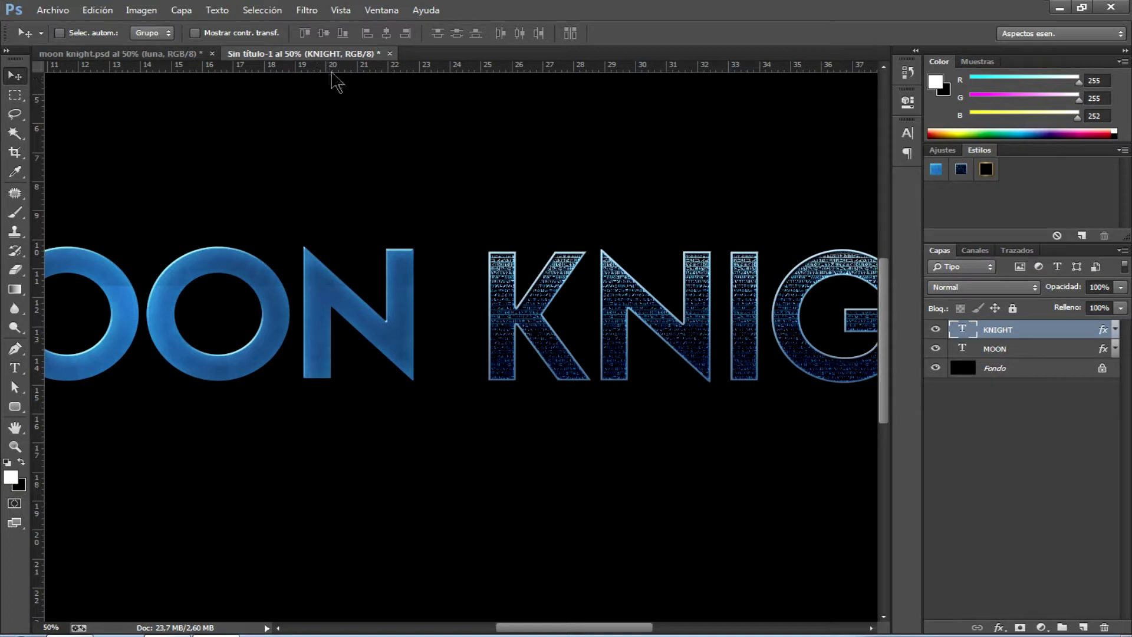
{"action": "left_click", "coordinate": [342, 10]}
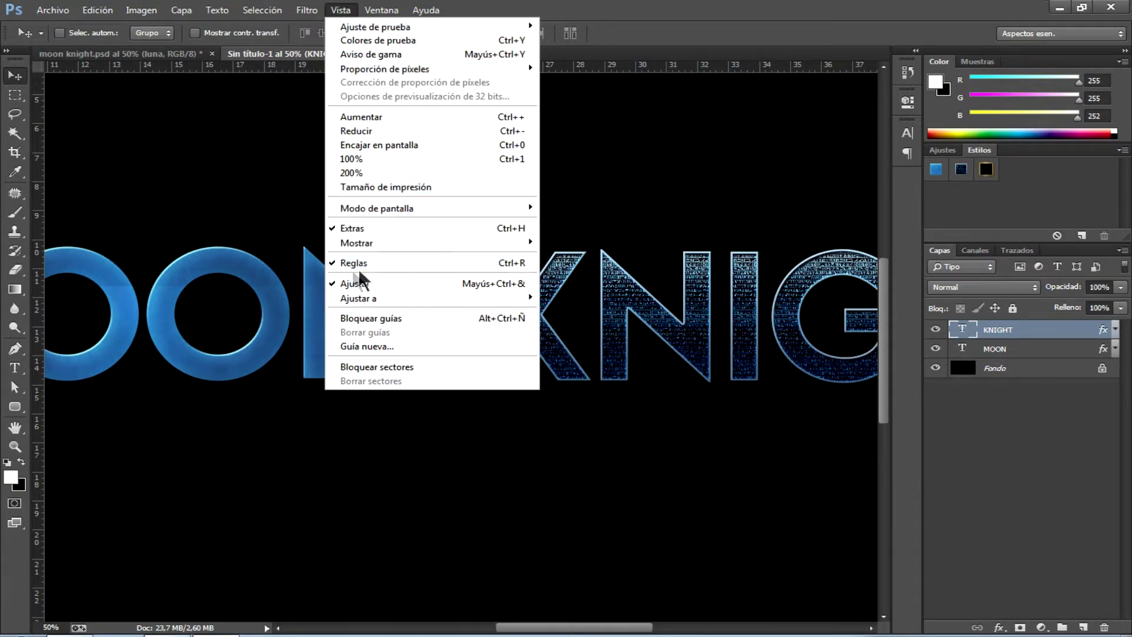
{"action": "left_click", "coordinate": [585, 18]}
{"action": "left_click_drag", "start_coordinate": [429, 67], "coordinate": [390, 398]}
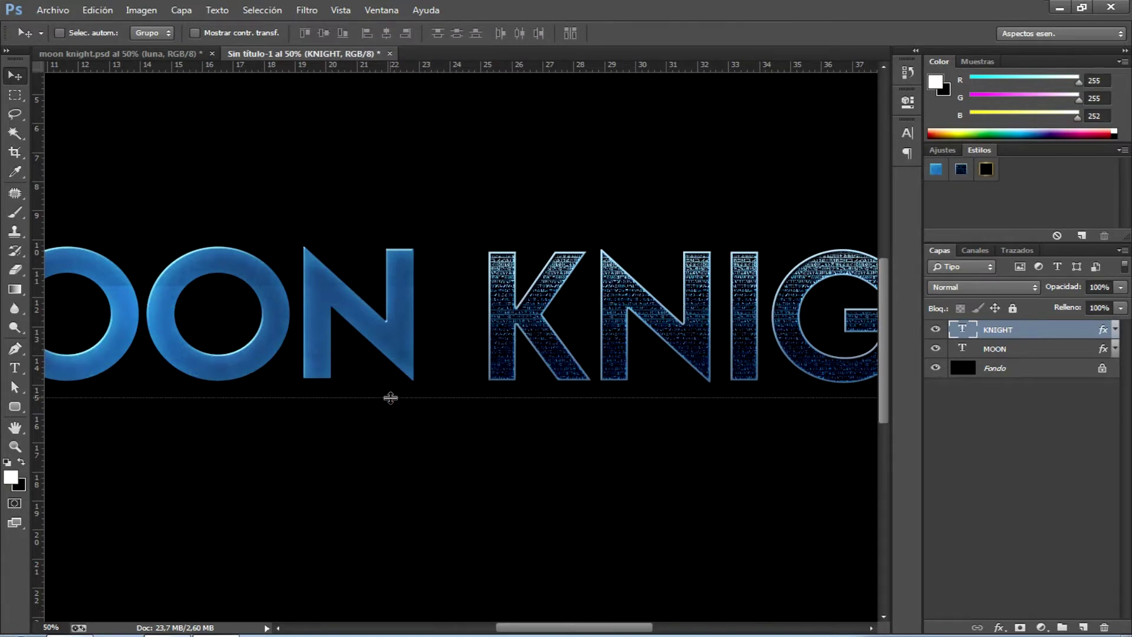
{"action": "left_click_drag", "start_coordinate": [391, 398], "coordinate": [395, 396]}
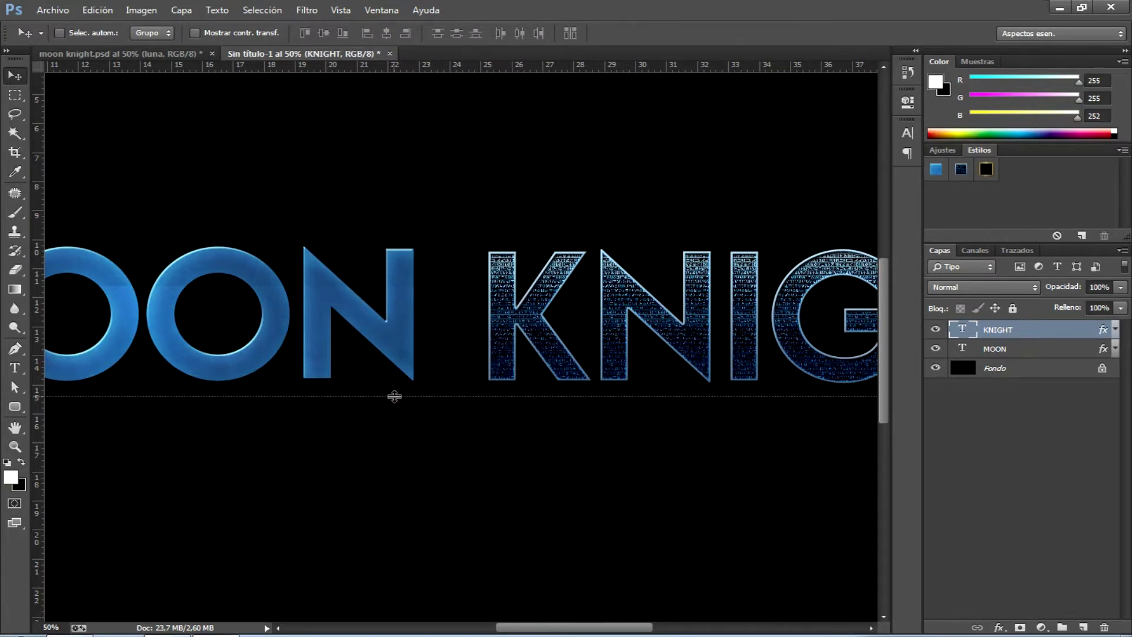
{"action": "left_click", "coordinate": [193, 56]}
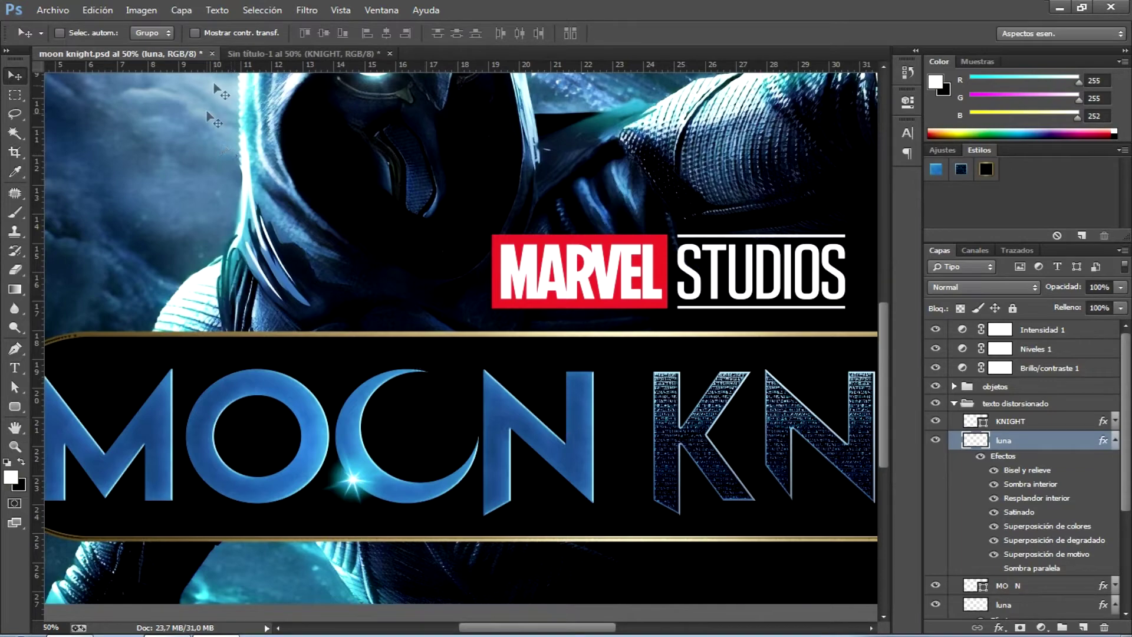
{"action": "left_click", "coordinate": [301, 54]}
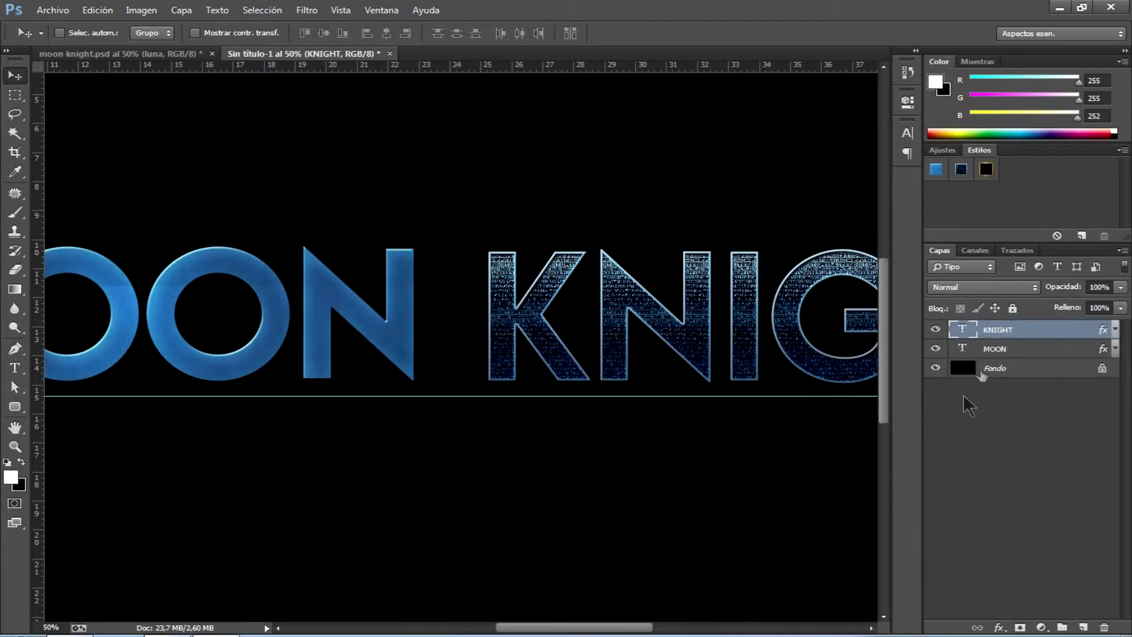
{"action": "left_click", "coordinate": [1018, 350]}
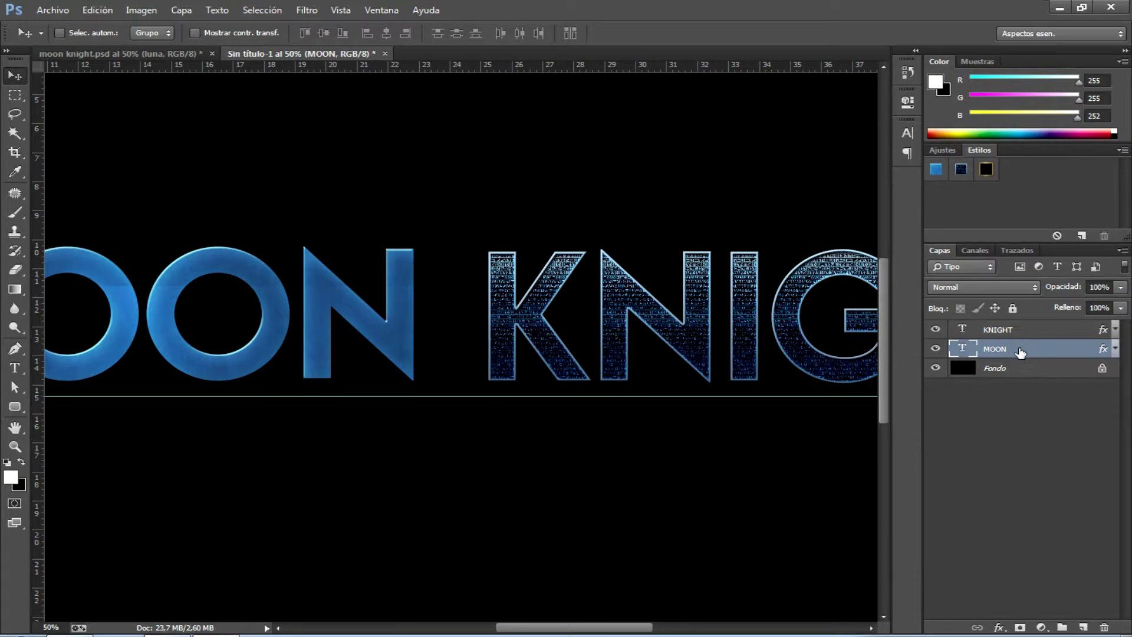
Convert the MOON text layer to a shape and zoom to 100%
{"action": "right_click", "coordinate": [1021, 352]}
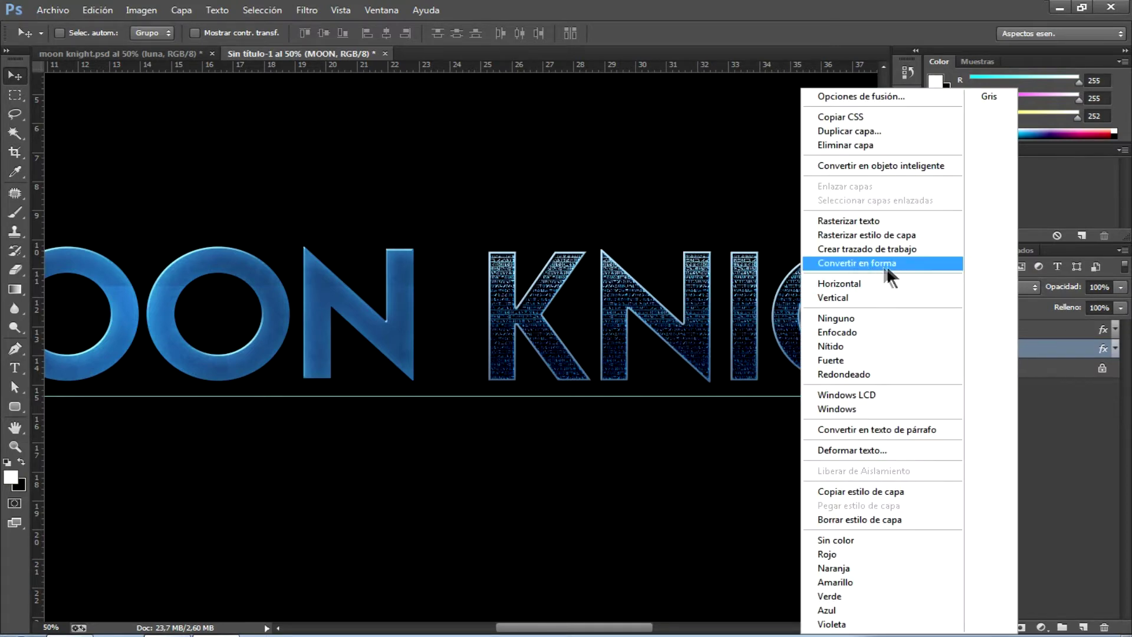
{"action": "left_click", "coordinate": [871, 263]}
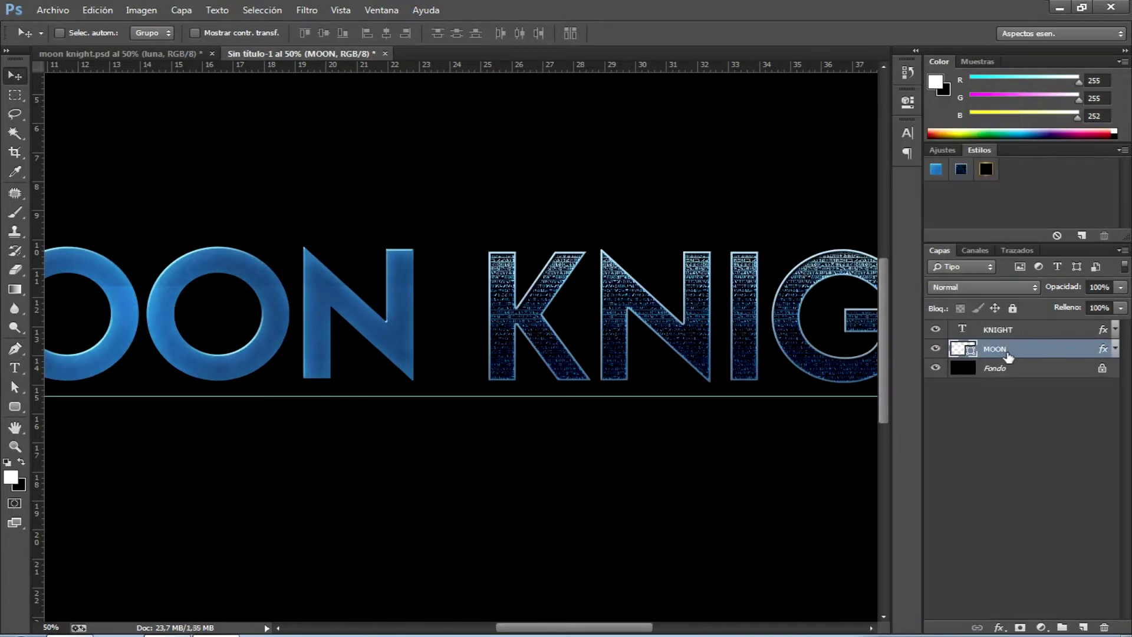
{"action": "key", "text": "ctrl+plus"}
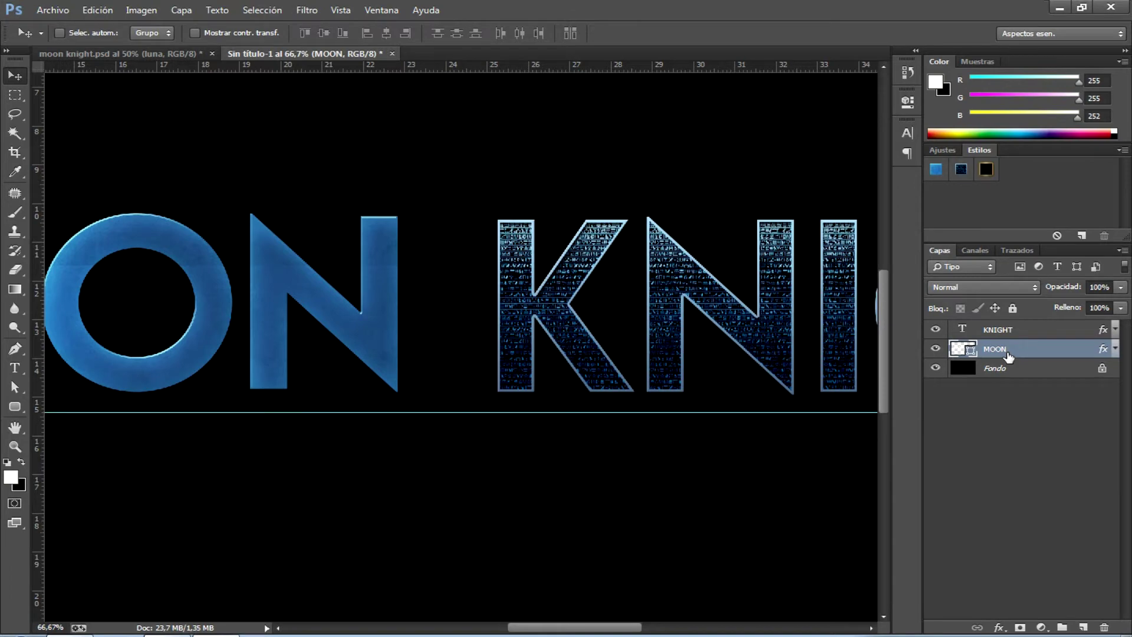
{"action": "key", "text": "ctrl+plus"}
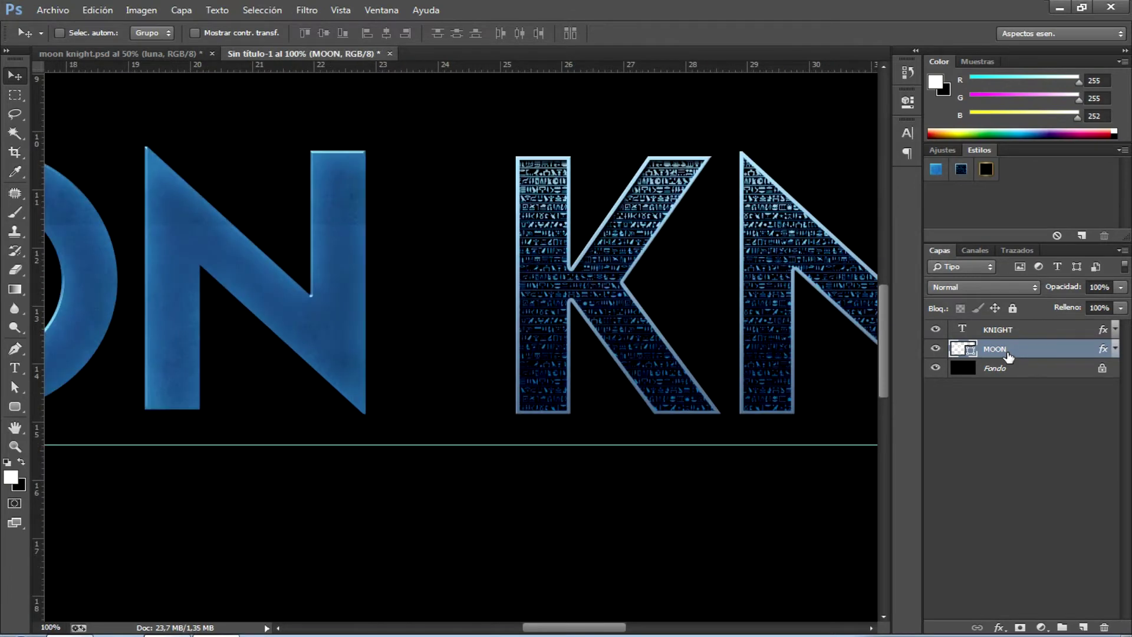
{"action": "left_click_drag", "start_coordinate": [290, 337], "coordinate": [597, 342]}
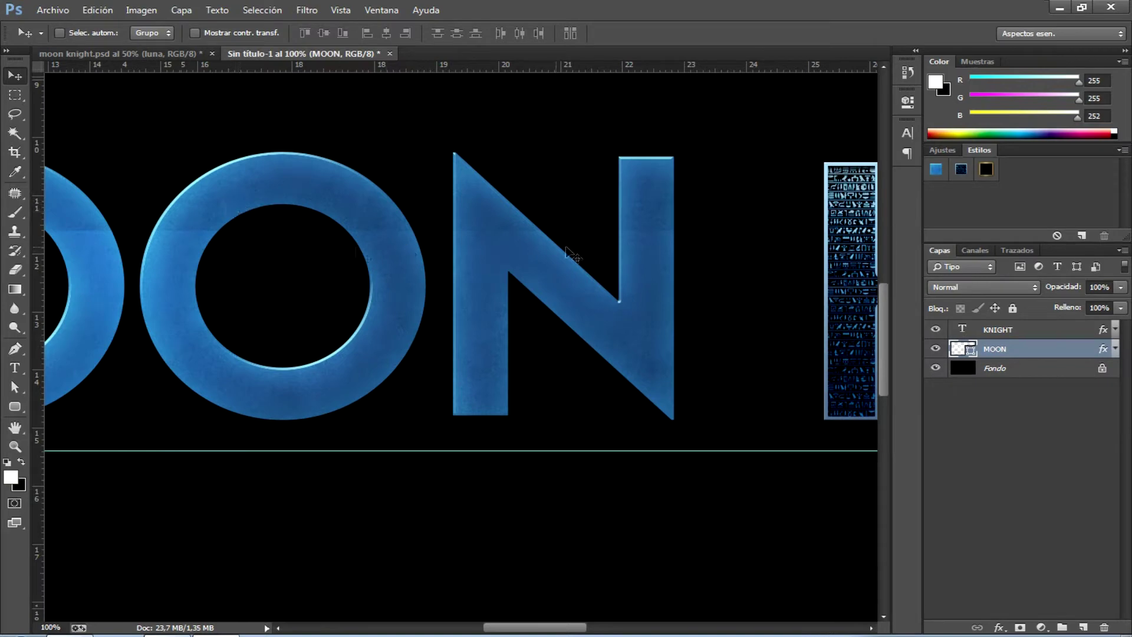
Open the MOON layer's Opciones de fusión layer style settings
{"action": "right_click", "coordinate": [1031, 353]}
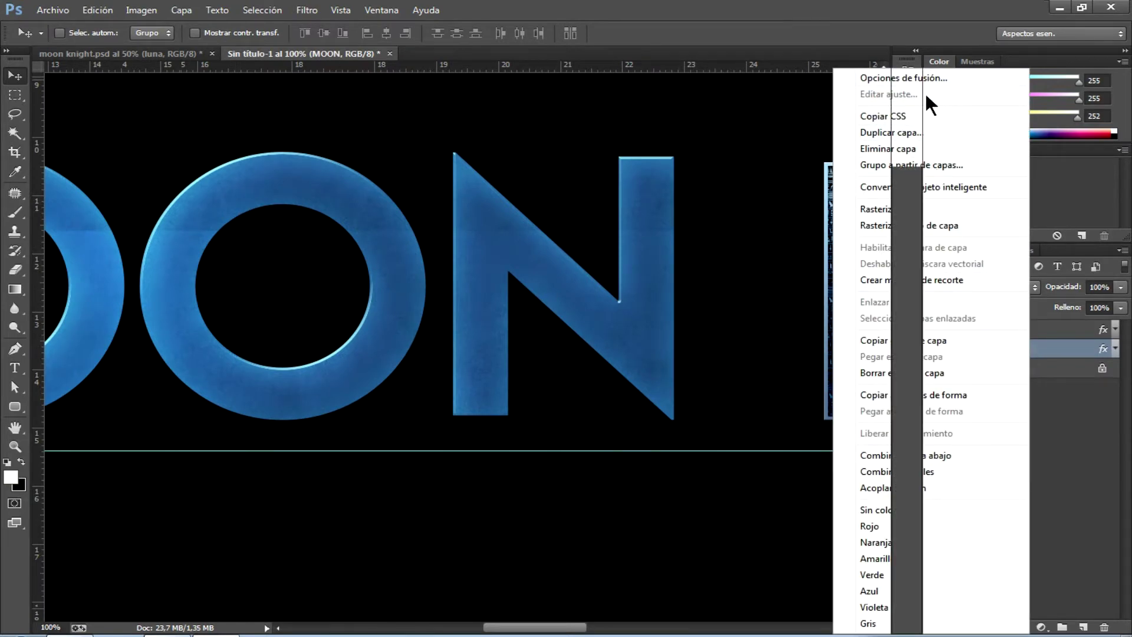
{"action": "key", "text": "Down"}
{"action": "key", "text": "Return"}
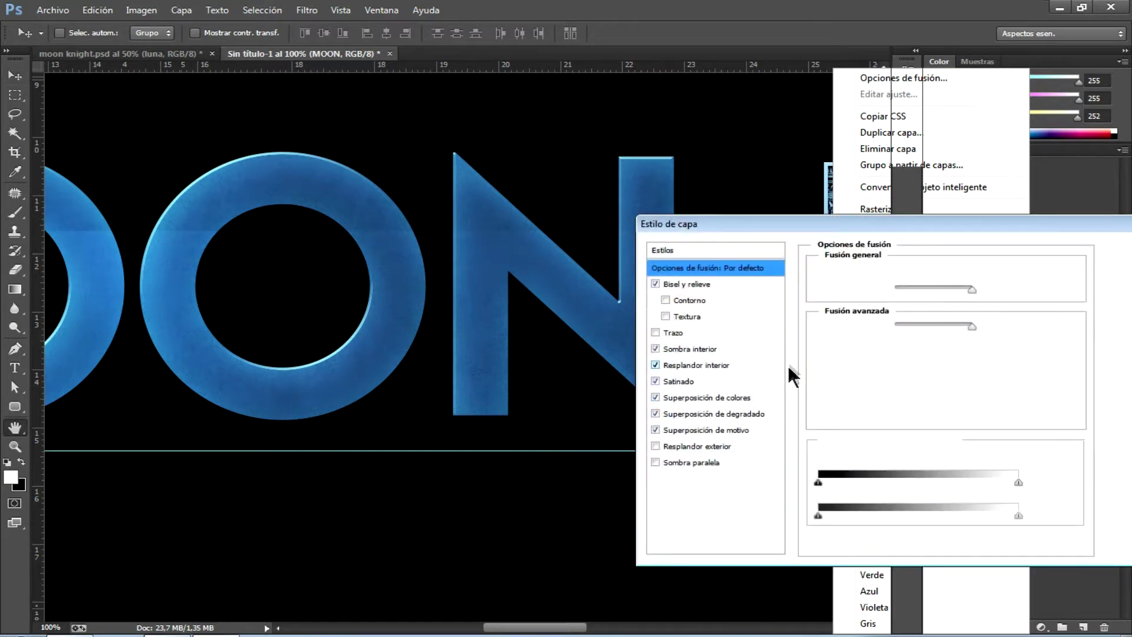
Snap MOON's pattern overlay to its origin and apply the layer style
{"action": "left_click", "coordinate": [737, 430]}
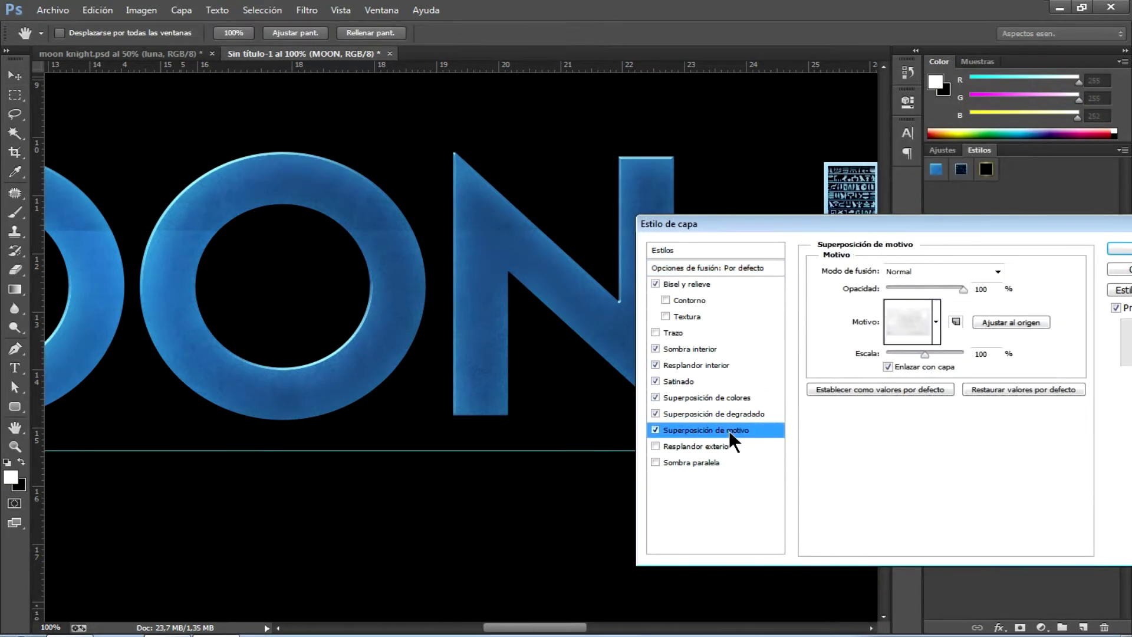
{"action": "left_click", "coordinate": [999, 322]}
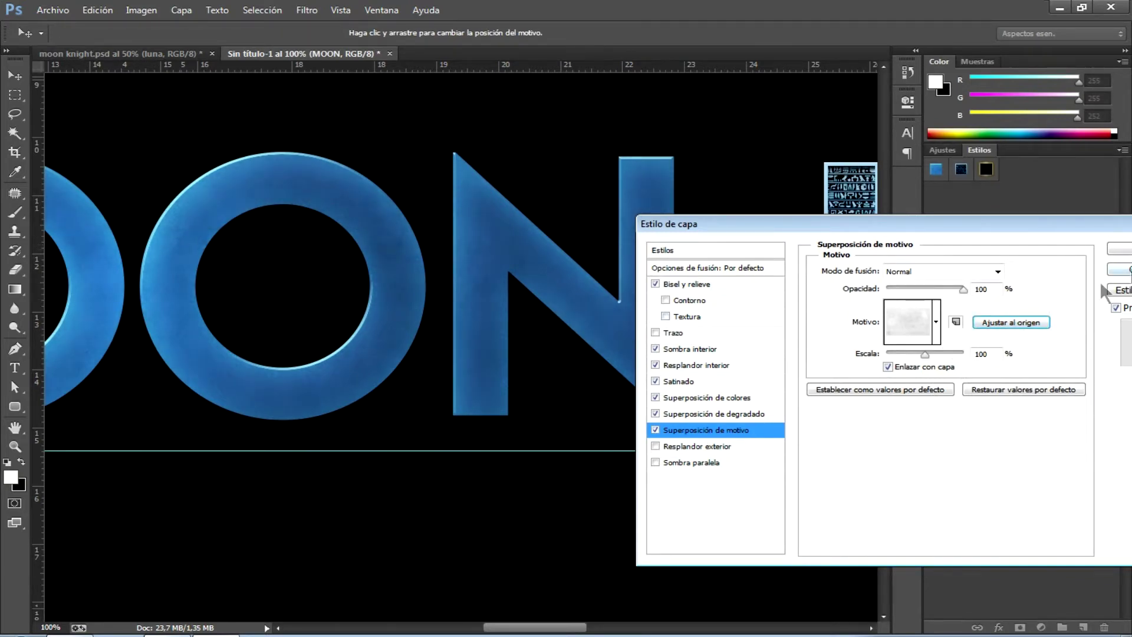
{"action": "left_click", "coordinate": [1119, 249]}
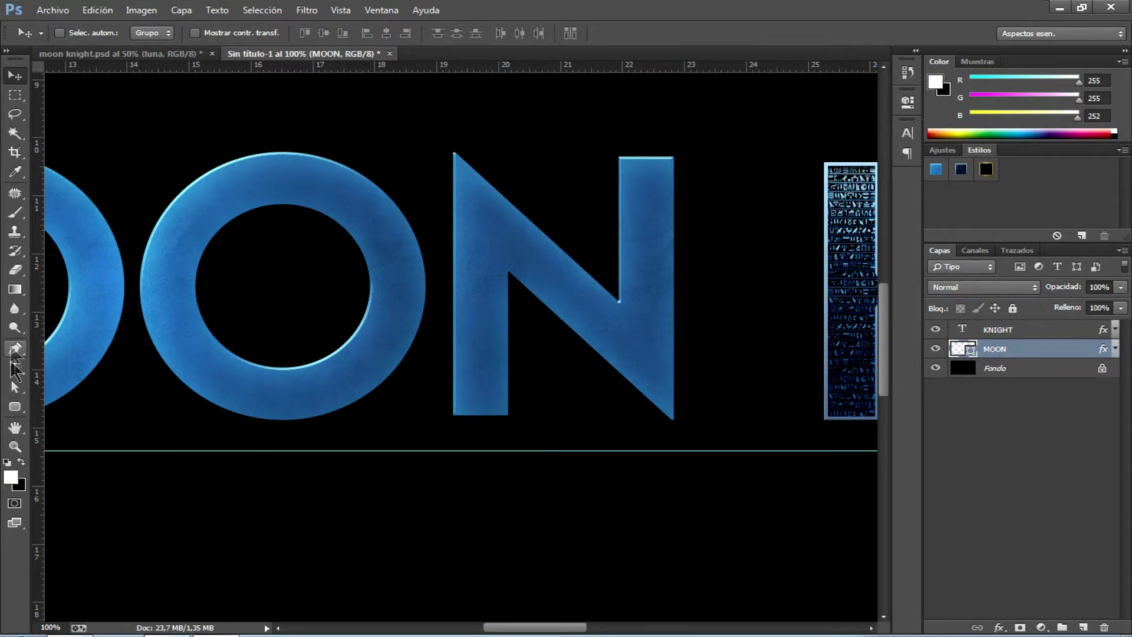
{"action": "left_click", "coordinate": [14, 388]}
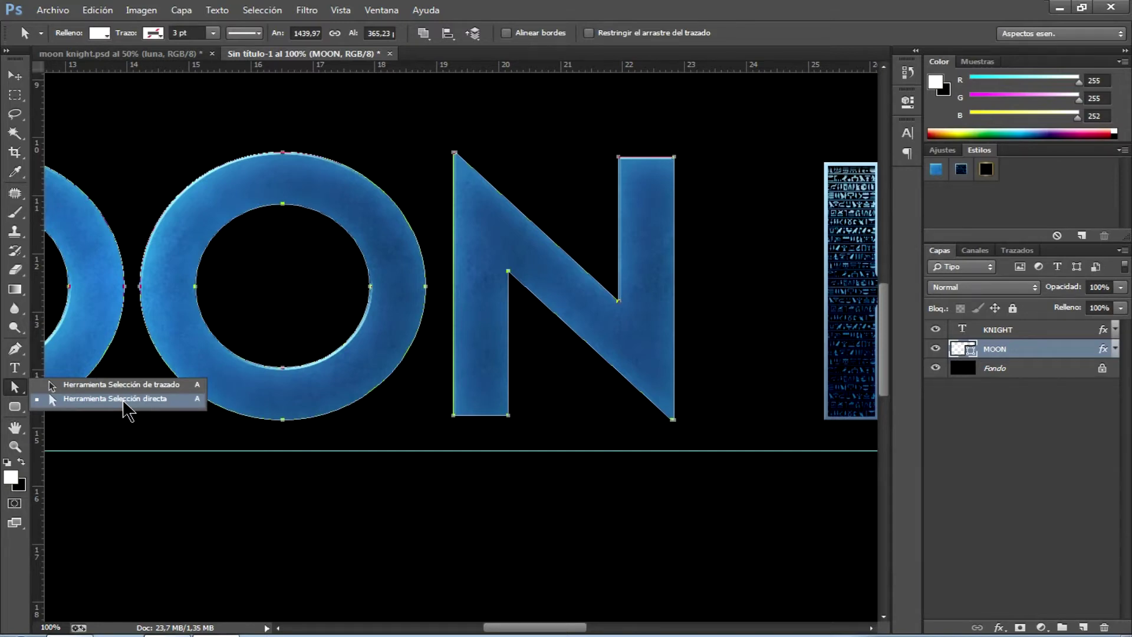
Move the N's bottom-left anchor down to the guide with Direct Selection
{"action": "left_click", "coordinate": [124, 402]}
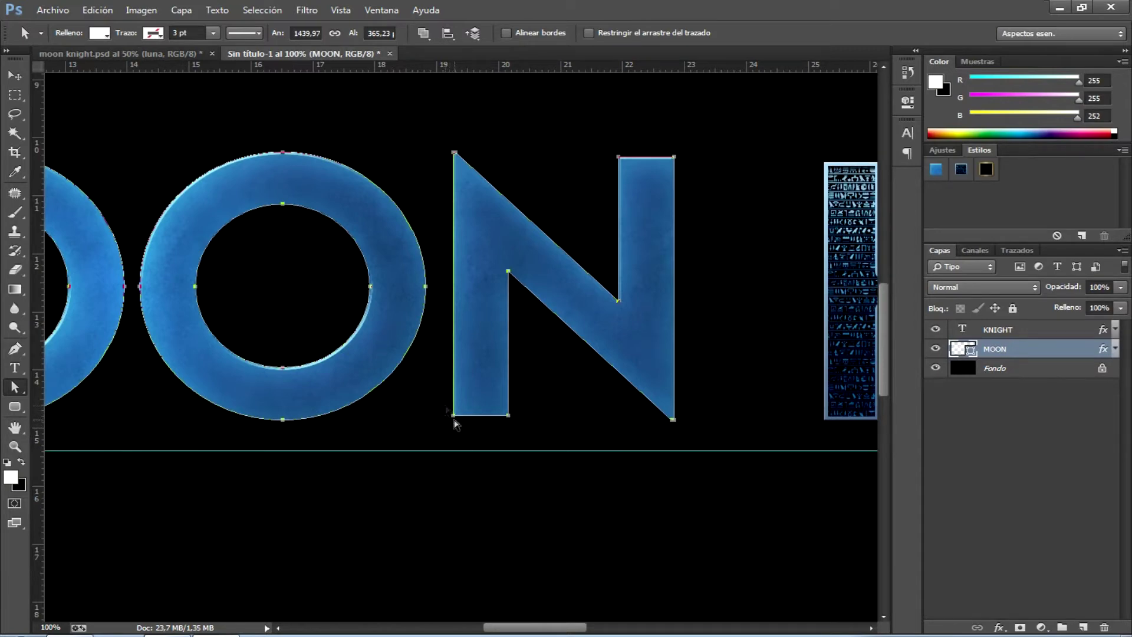
{"action": "mouse_move", "coordinate": [427, 389]}
{"action": "left_mouse_down"}
{"action": "mouse_move", "coordinate": [437, 423]}
{"action": "mouse_move", "coordinate": [477, 438]}
{"action": "left_mouse_up"}
{"action": "key", "text": "Down"}
{"action": "key", "text": "Down"}
{"action": "key", "text": "Down"}
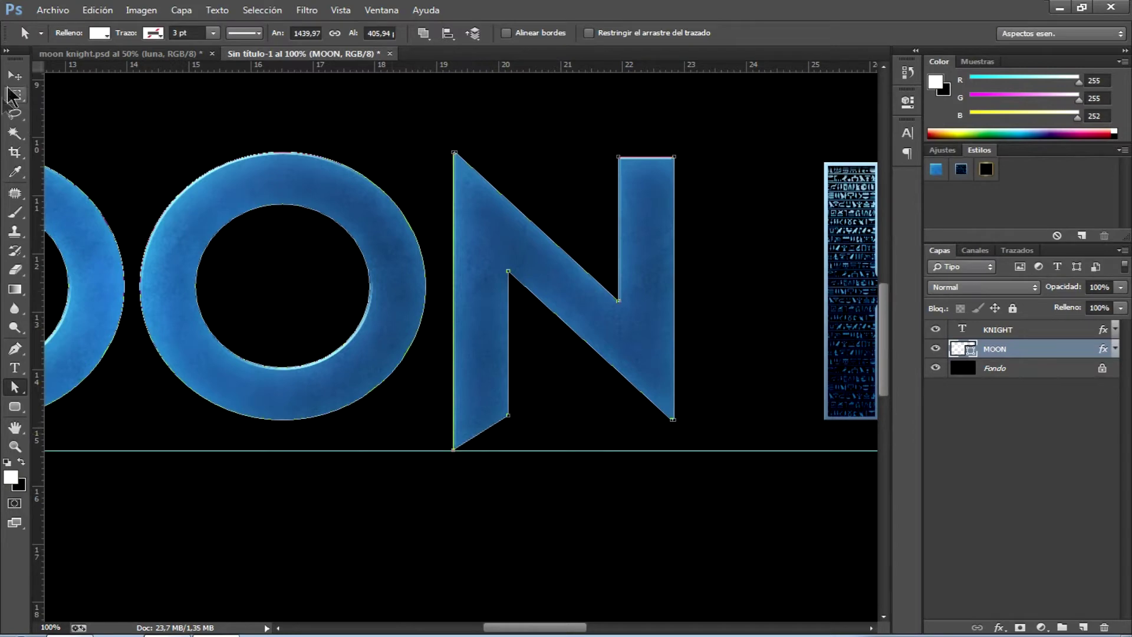
{"action": "key", "text": "v"}
{"action": "left_click", "coordinate": [177, 54]}
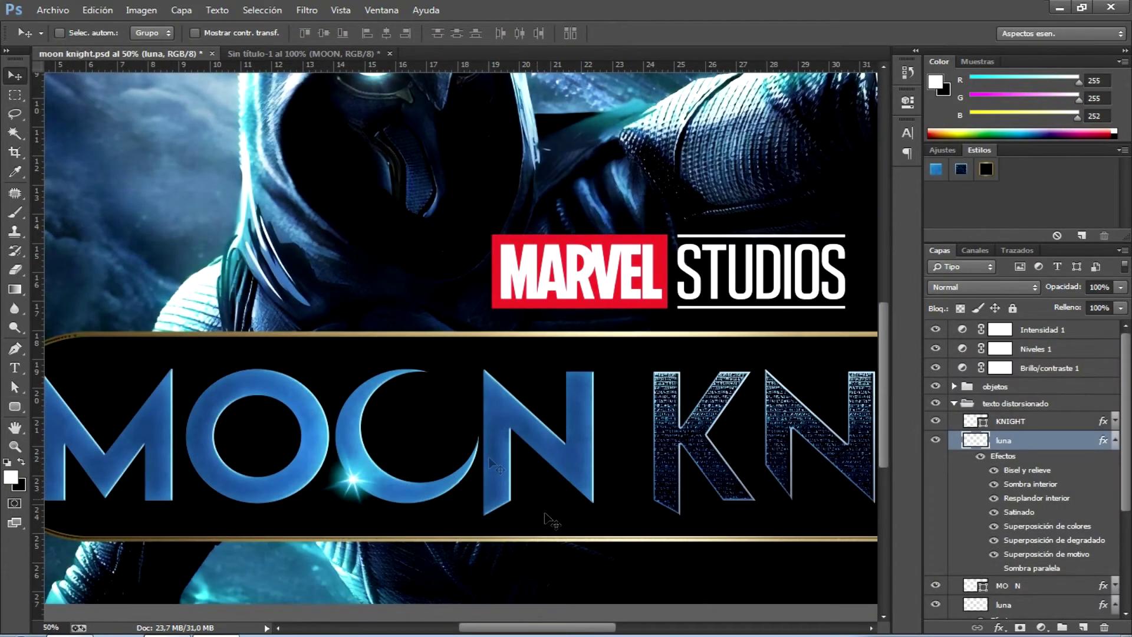
Convert the KNIGHT text layer in Sin título-1 into a shape
{"action": "left_click_drag", "start_coordinate": [570, 633], "coordinate": [642, 630]}
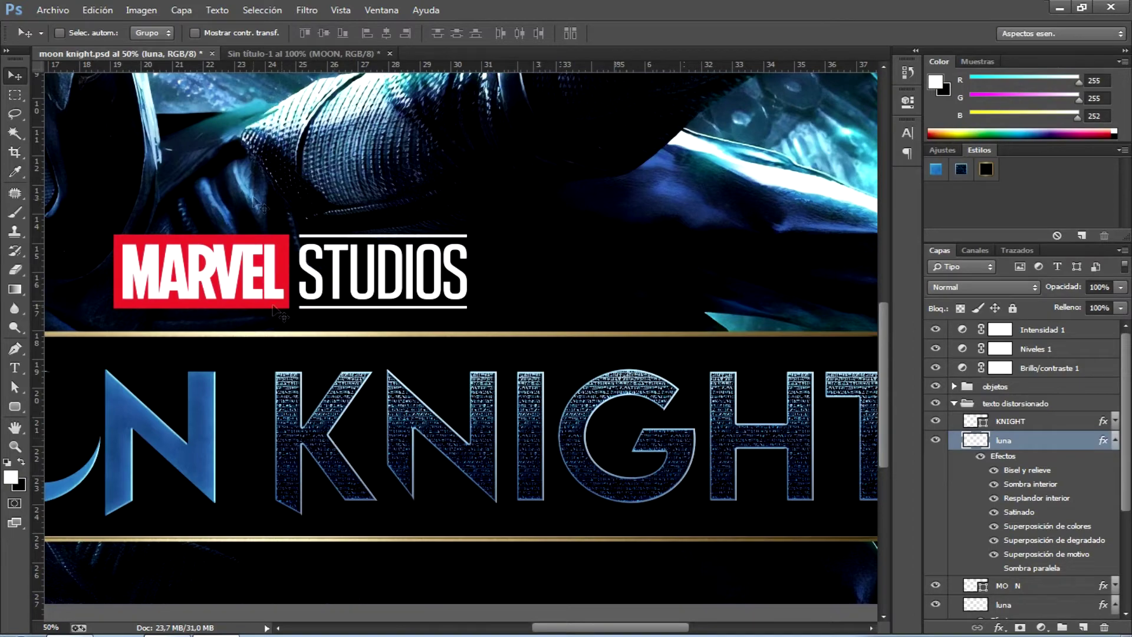
{"action": "left_click", "coordinate": [301, 55]}
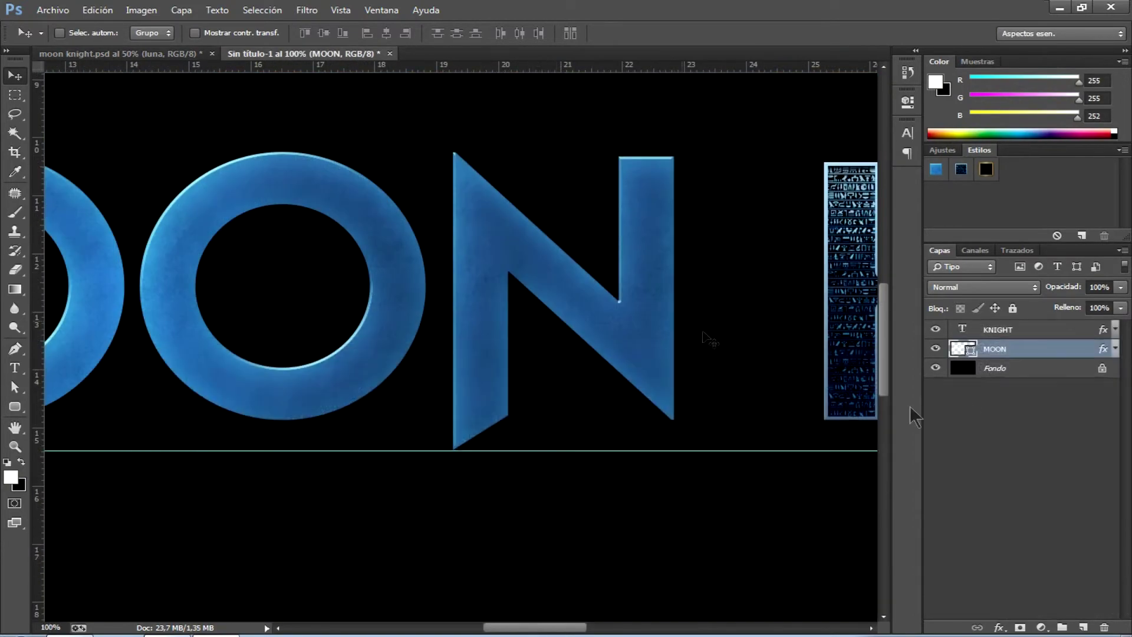
{"action": "left_click", "coordinate": [1013, 331]}
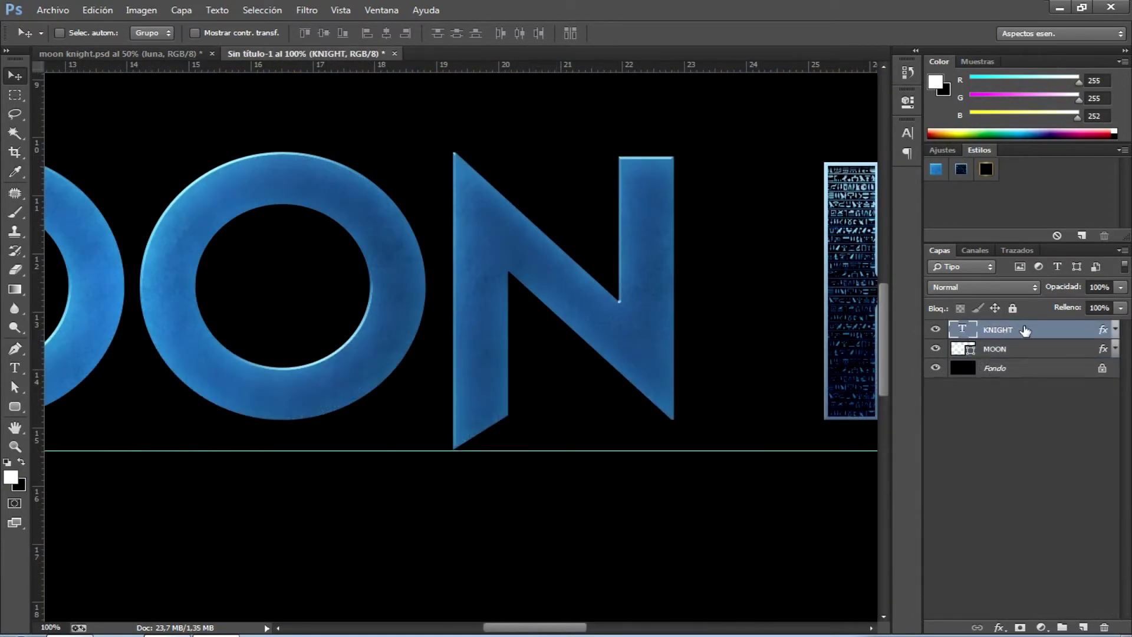
{"action": "right_click", "coordinate": [1025, 331]}
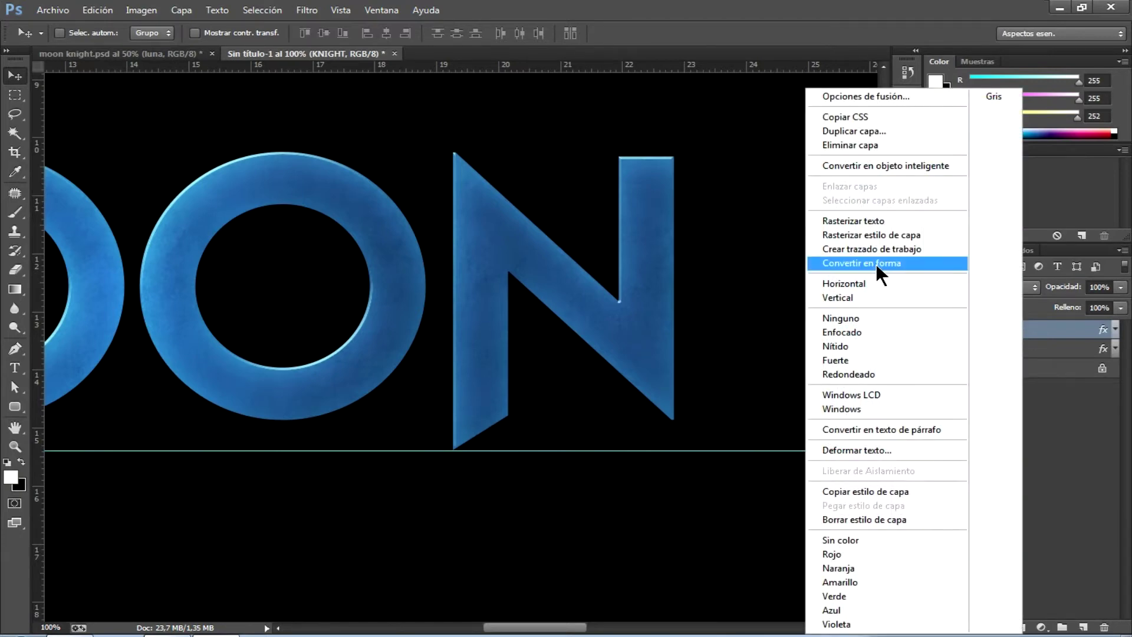
{"action": "left_click", "coordinate": [875, 263]}
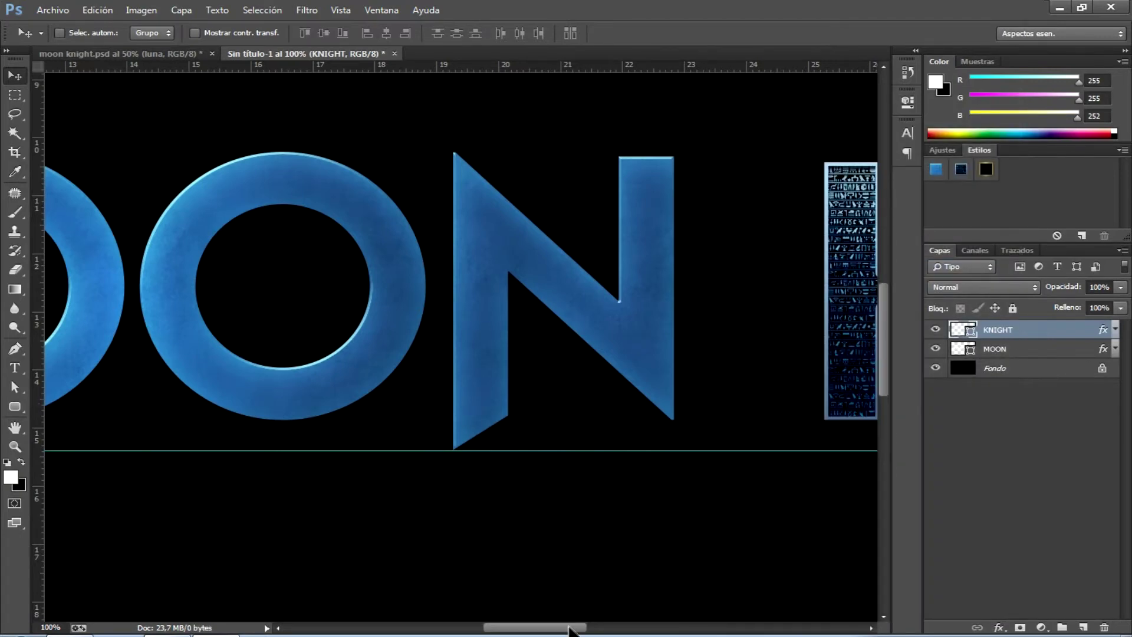
Compare with the moon knight.psd poster, then show KNIGHT's path anchor points
{"action": "left_click_drag", "start_coordinate": [571, 630], "coordinate": [627, 630]}
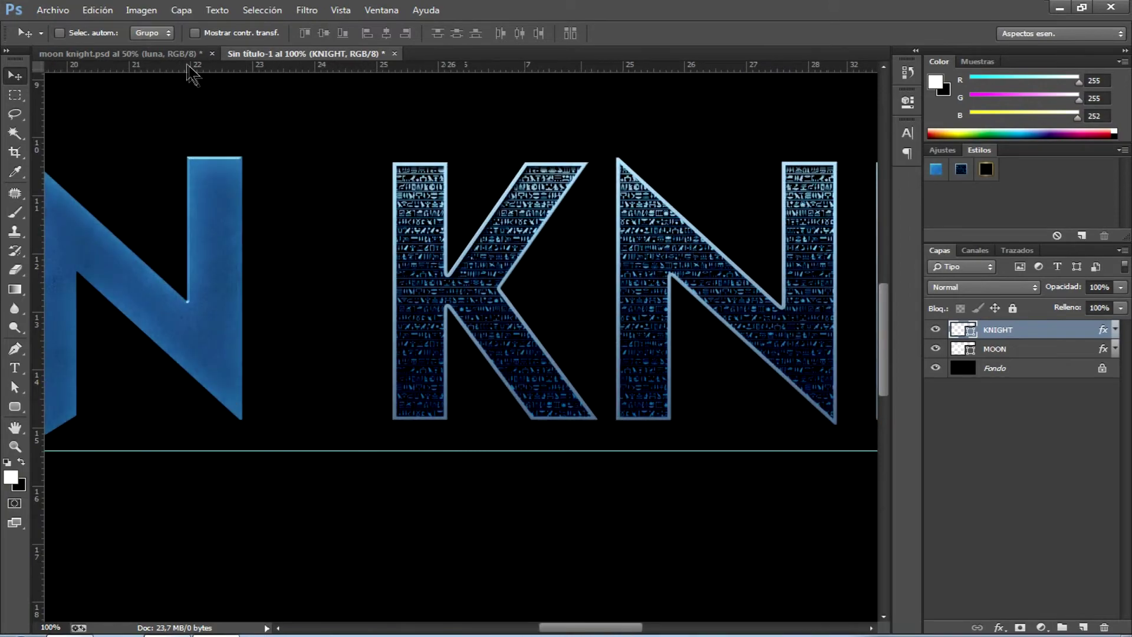
{"action": "left_click", "coordinate": [188, 54]}
{"action": "left_click_drag", "start_coordinate": [412, 482], "coordinate": [308, 497]}
{"action": "left_click", "coordinate": [330, 53]}
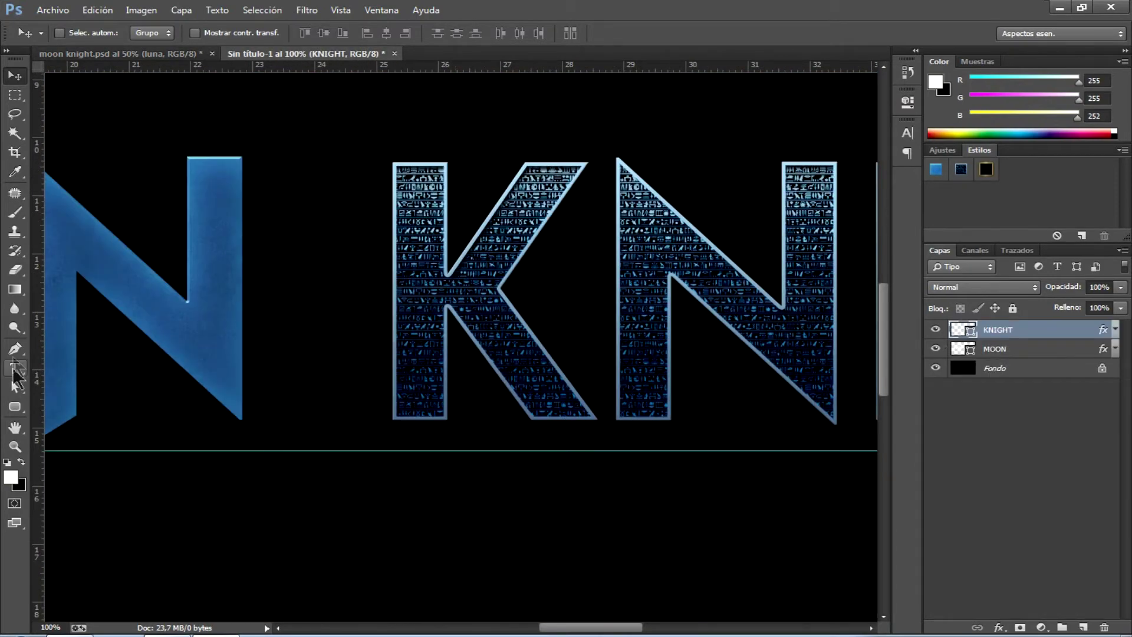
{"action": "left_click_drag", "start_coordinate": [15, 387], "coordinate": [79, 406]}
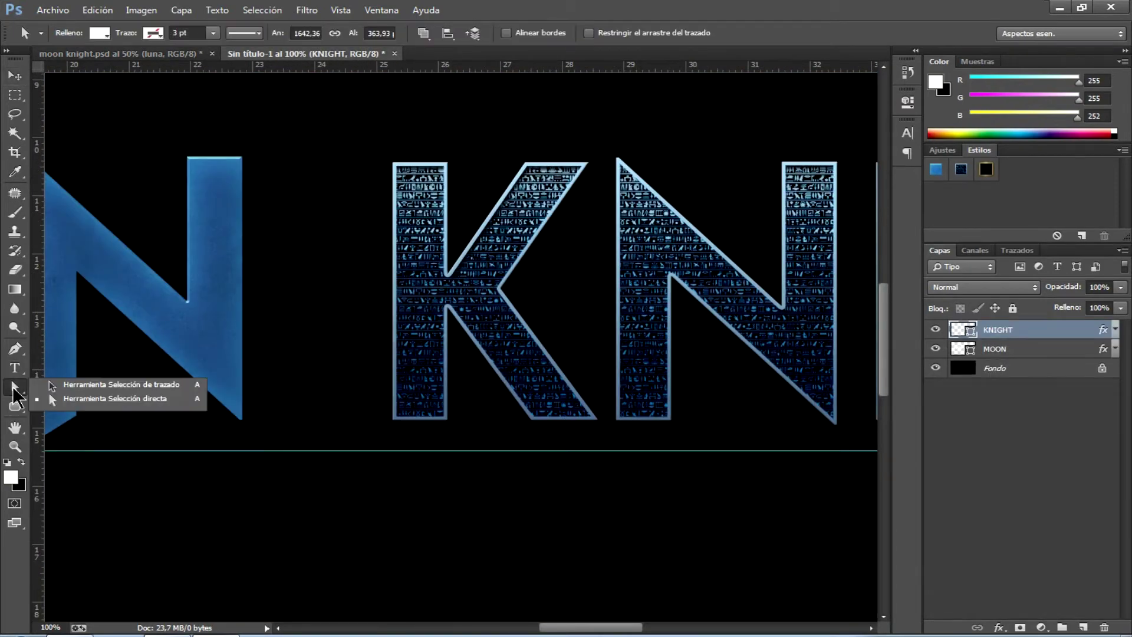
Push the K stem's bottom anchor down two nudges into a slanted foot
{"action": "left_click", "coordinate": [115, 399]}
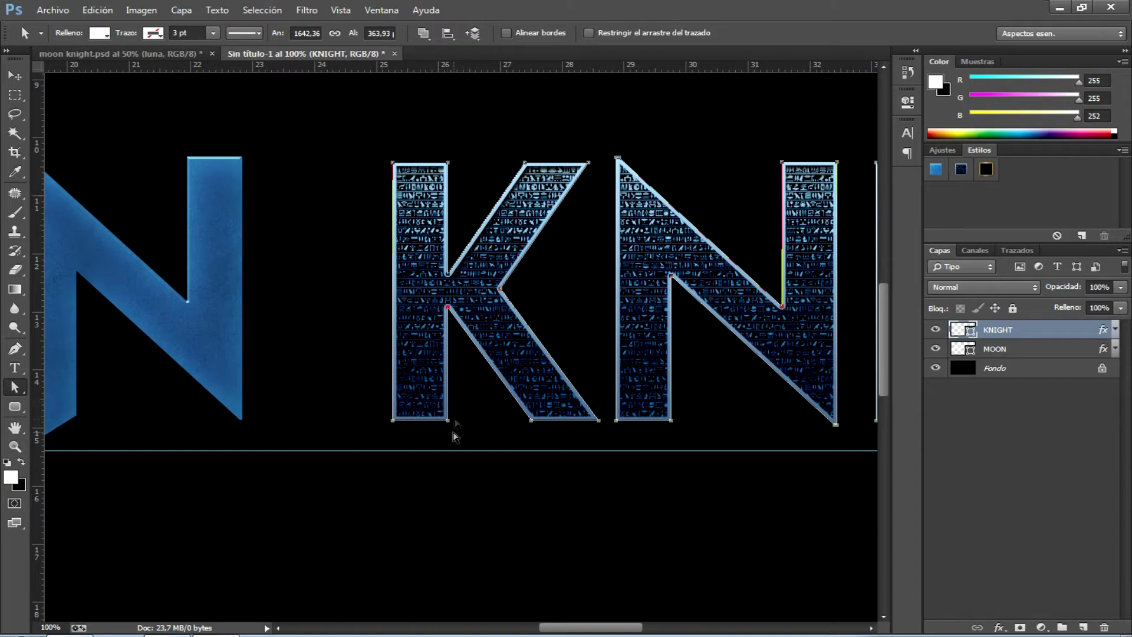
{"action": "left_click_drag", "start_coordinate": [437, 411], "coordinate": [452, 438]}
{"action": "key", "text": "Down"}
{"action": "key", "text": "Down"}
{"action": "key", "text": "Down"}
{"action": "key", "text": "Down"}
{"action": "key", "text": "Down"}
{"action": "key", "text": "Down"}
{"action": "key", "text": "Down"}
{"action": "key", "text": "Down"}
{"action": "key", "text": "Down"}
{"action": "key", "text": "Down"}
{"action": "key", "text": "Down"}
{"action": "key", "text": "Down"}
{"action": "key", "text": "Down"}
{"action": "key", "text": "Down"}
{"action": "key", "text": "Down"}
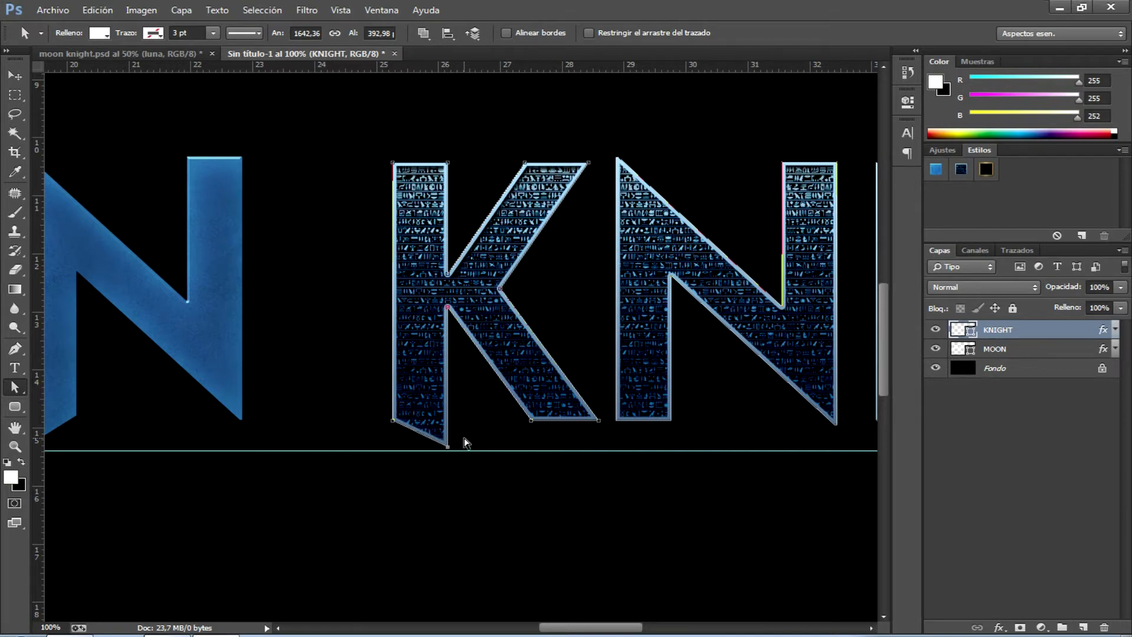
{"action": "key", "text": "Down"}
{"action": "key", "text": "Down"}
{"action": "key", "text": "Down"}
After checking the reference, raise the N's lower-left anchor four nudges to angle it
{"action": "left_click", "coordinate": [195, 54]}
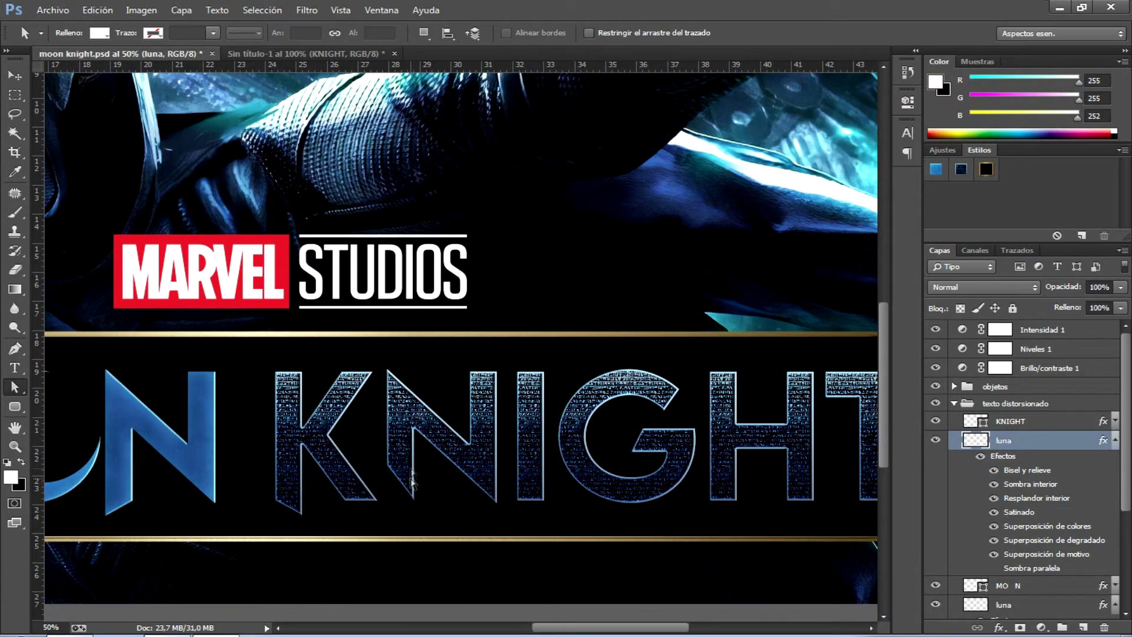
{"action": "left_click", "coordinate": [321, 54]}
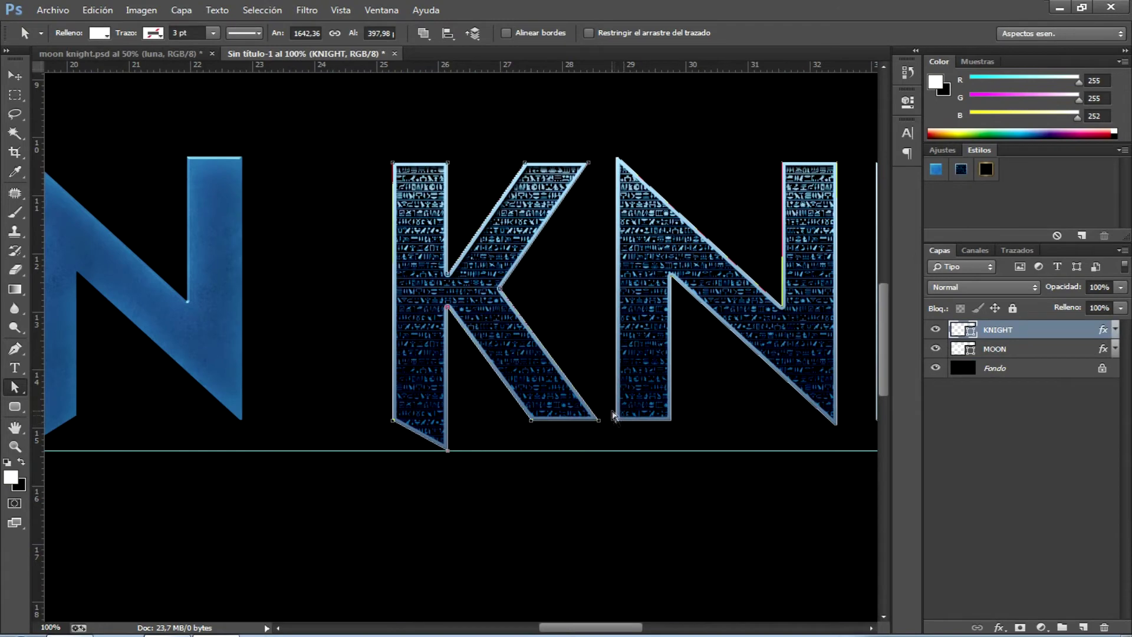
{"action": "left_click_drag", "start_coordinate": [611, 409], "coordinate": [629, 443]}
{"action": "key", "text": "Up"}
{"action": "key", "text": "Up"}
{"action": "key", "text": "Up"}
{"action": "key", "text": "Up"}
{"action": "key", "text": "Up"}
{"action": "key", "text": "Up"}
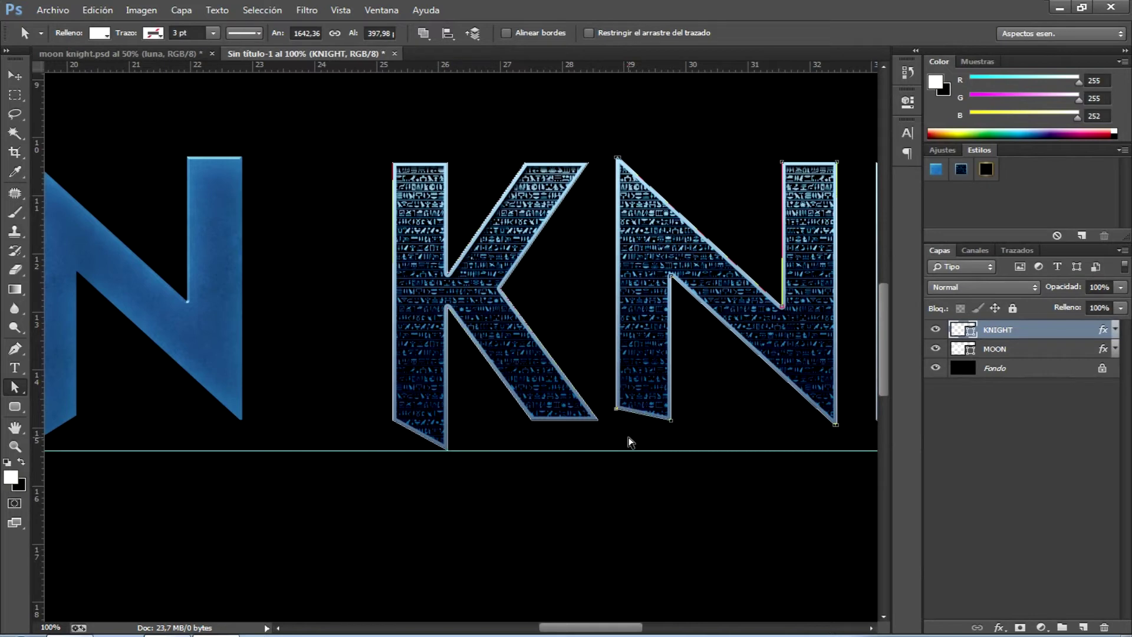
{"action": "key", "text": "Up"}
{"action": "key", "text": "Up"}
{"action": "key", "text": "Up"}
{"action": "key", "text": "Up"}
{"action": "key", "text": "Up"}
{"action": "key", "text": "Up"}
{"action": "key", "text": "Up"}
{"action": "key", "text": "Up"}
{"action": "key", "text": "Up"}
{"action": "key", "text": "Up"}
{"action": "key", "text": "Up"}
{"action": "key", "text": "Up"}
{"action": "key", "text": "Up"}
{"action": "key", "text": "Up"}
{"action": "key", "text": "Up"}
{"action": "key", "text": "Up"}
{"action": "key", "text": "Up"}
{"action": "key", "text": "Up"}
{"action": "key", "text": "Up"}
{"action": "key", "text": "Up"}
{"action": "key", "text": "Up"}
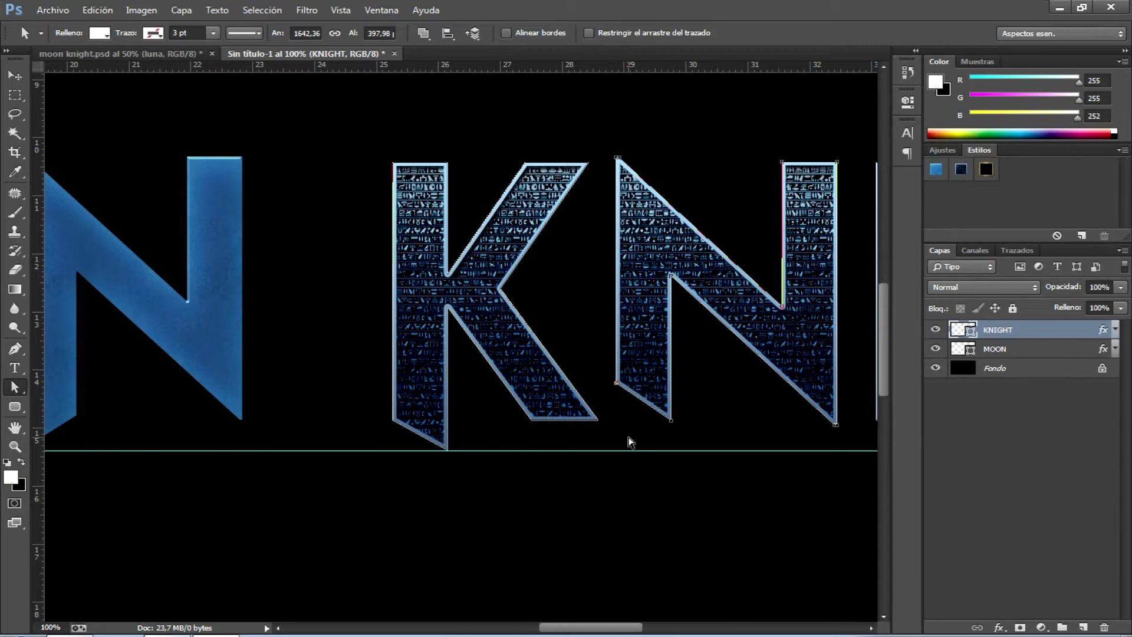
{"action": "key", "text": "Up"}
{"action": "key", "text": "Up"}
{"action": "key", "text": "Up"}
{"action": "key", "text": "Up"}
{"action": "key", "text": "Up"}
{"action": "key", "text": "Up"}
{"action": "key", "text": "Up"}
{"action": "key", "text": "Up"}
{"action": "key", "text": "Up"}
{"action": "key", "text": "Up"}
{"action": "key", "text": "Up"}
{"action": "key", "text": "Up"}
{"action": "key", "text": "Up"}
{"action": "key", "text": "Up"}
{"action": "key", "text": "Up"}
{"action": "key", "text": "Up"}
{"action": "key", "text": "Up"}
{"action": "key", "text": "Up"}
{"action": "key", "text": "Up"}
{"action": "key", "text": "Up"}
{"action": "key", "text": "Up"}
{"action": "key", "text": "Up"}
{"action": "key", "text": "Up"}
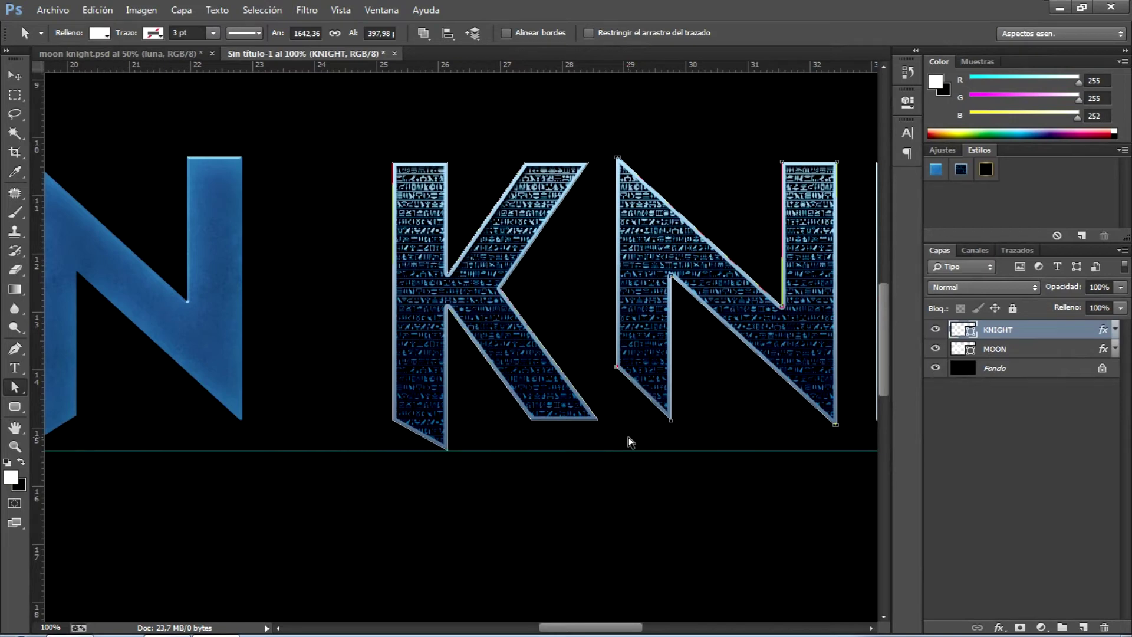
{"action": "key", "text": "Up"}
{"action": "key", "text": "Up"}
{"action": "key", "text": "Up"}
{"action": "key", "text": "Up"}
{"action": "key", "text": "Up"}
{"action": "key", "text": "Up"}
{"action": "key", "text": "Up"}
{"action": "key", "text": "Up"}
{"action": "key", "text": "Up"}
{"action": "key", "text": "Up"}
Compare the KNIGHT lettering with the reference poster and return to the title
{"action": "left_click", "coordinate": [198, 56]}
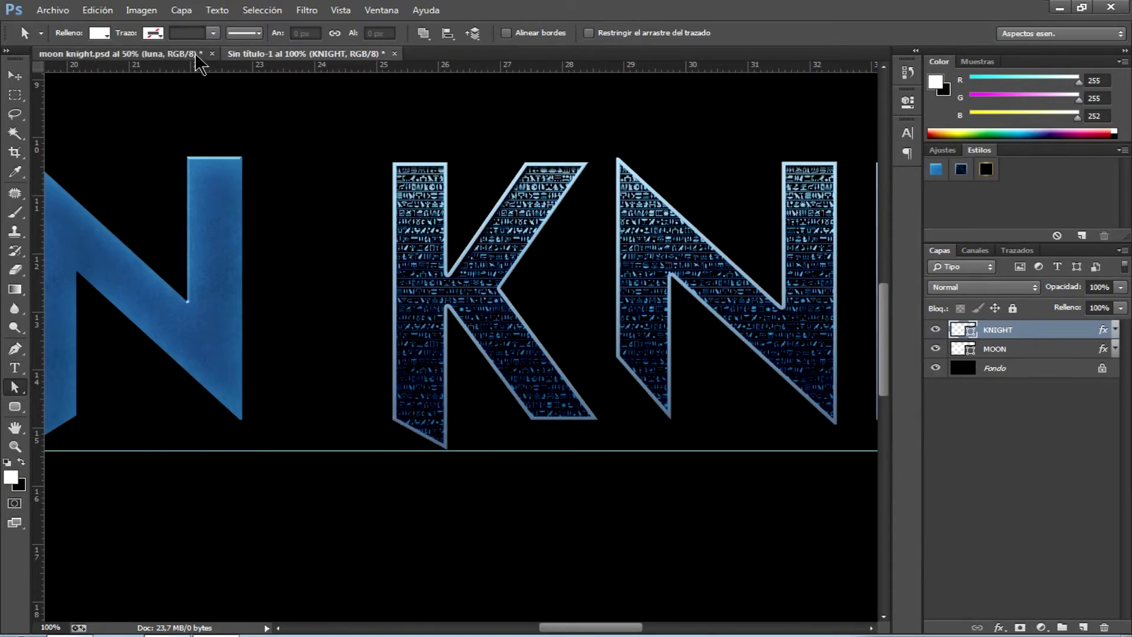
{"action": "left_click_drag", "start_coordinate": [616, 629], "coordinate": [671, 631]}
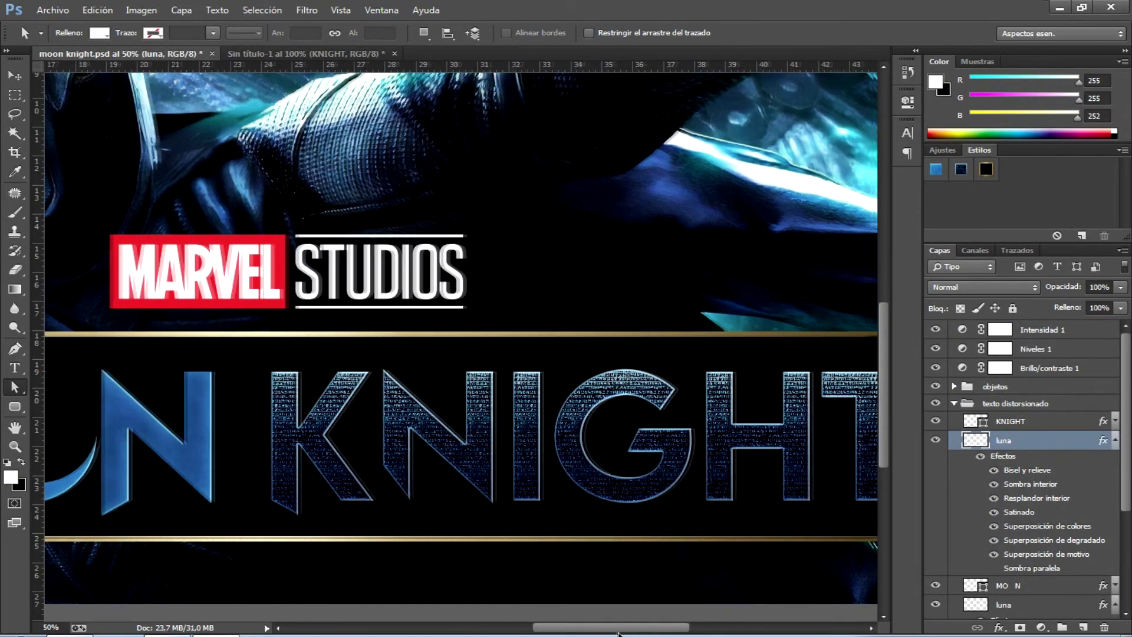
{"action": "left_click", "coordinate": [366, 56]}
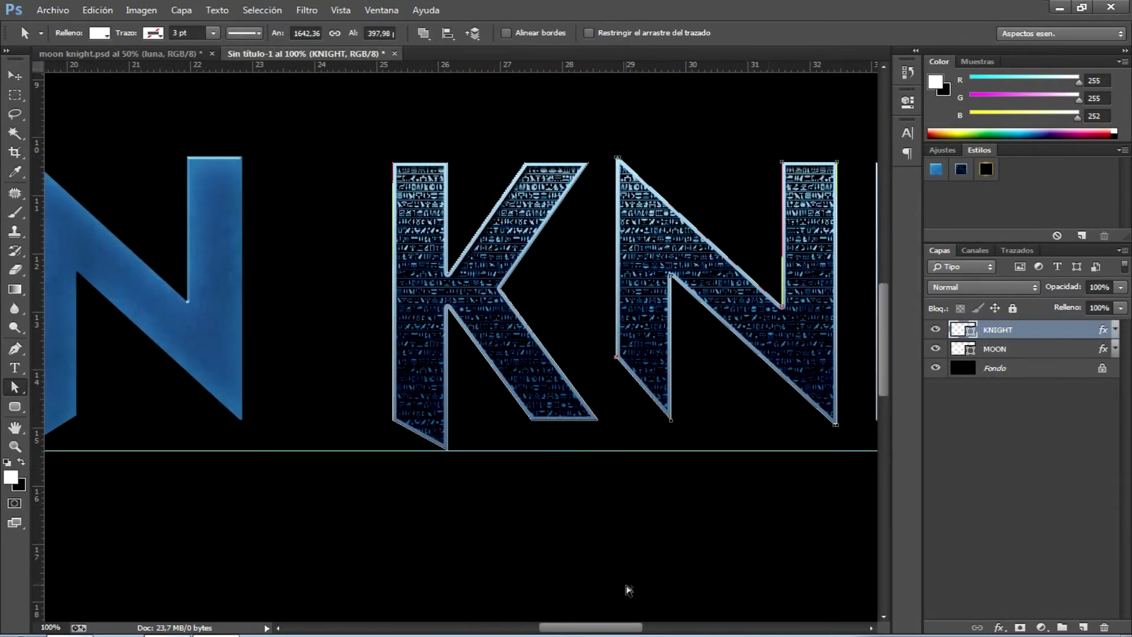
{"action": "left_click_drag", "start_coordinate": [632, 630], "coordinate": [703, 630]}
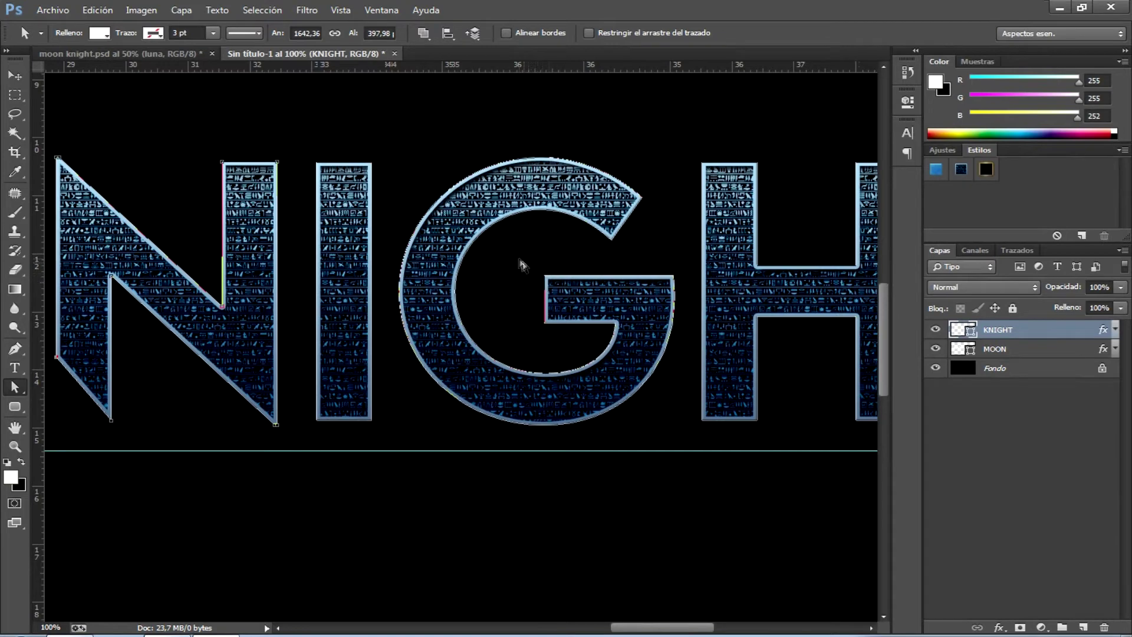
Shift the G's inner crossbar corner two nudges right, checking against the reference
{"action": "left_click_drag", "start_coordinate": [566, 288], "coordinate": [573, 293]}
{"action": "key", "text": "Right"}
{"action": "key", "text": "Right"}
{"action": "key", "text": "Right"}
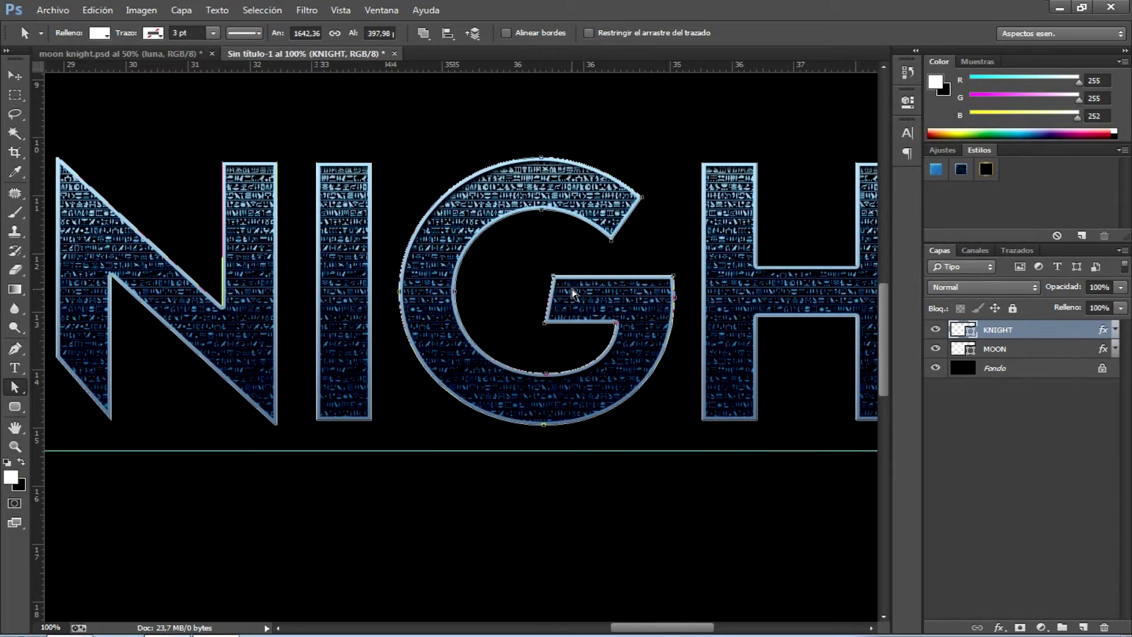
{"action": "key", "text": "Right"}
{"action": "key", "text": "Right"}
{"action": "key", "text": "Right"}
{"action": "key", "text": "Right"}
{"action": "key", "text": "Right"}
{"action": "key", "text": "Right"}
{"action": "key", "text": "Right"}
{"action": "key", "text": "Right"}
{"action": "key", "text": "Right"}
{"action": "key", "text": "Right"}
{"action": "key", "text": "Right"}
{"action": "key", "text": "Right"}
{"action": "key", "text": "Right"}
{"action": "key", "text": "Right"}
{"action": "key", "text": "Right"}
{"action": "key", "text": "Right"}
{"action": "key", "text": "Right"}
{"action": "key", "text": "Right"}
{"action": "key", "text": "Right"}
{"action": "key", "text": "Right"}
{"action": "key", "text": "Right"}
{"action": "key", "text": "Right"}
{"action": "key", "text": "Right"}
{"action": "key", "text": "Right"}
{"action": "key", "text": "Right"}
{"action": "key", "text": "Right"}
{"action": "key", "text": "Right"}
{"action": "key", "text": "Right"}
{"action": "key", "text": "Right"}
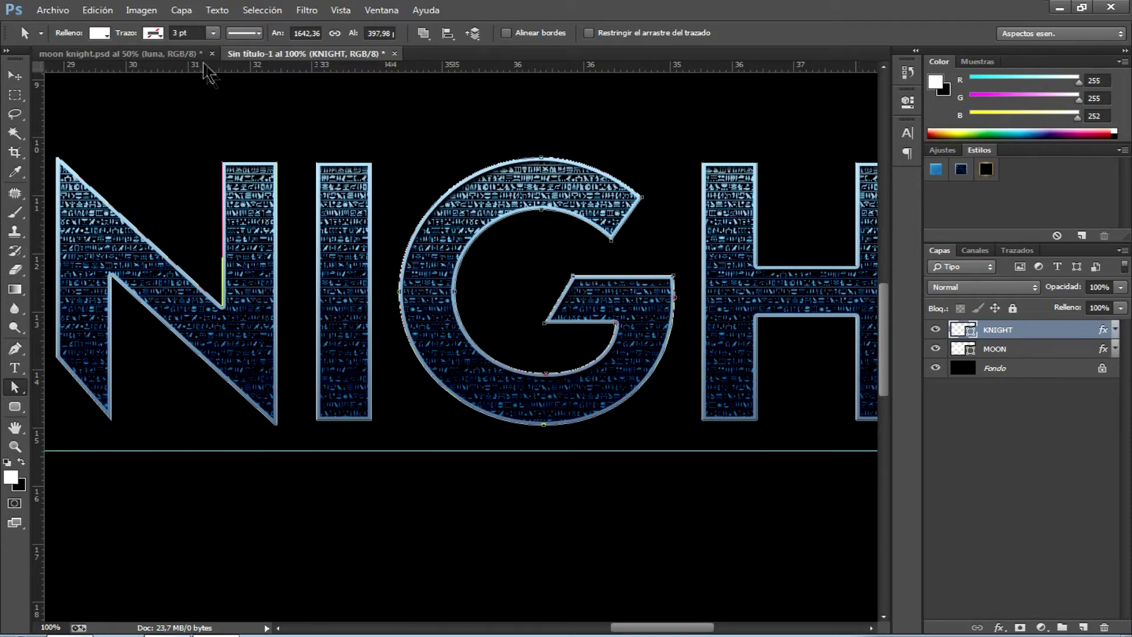
{"action": "left_click", "coordinate": [198, 54]}
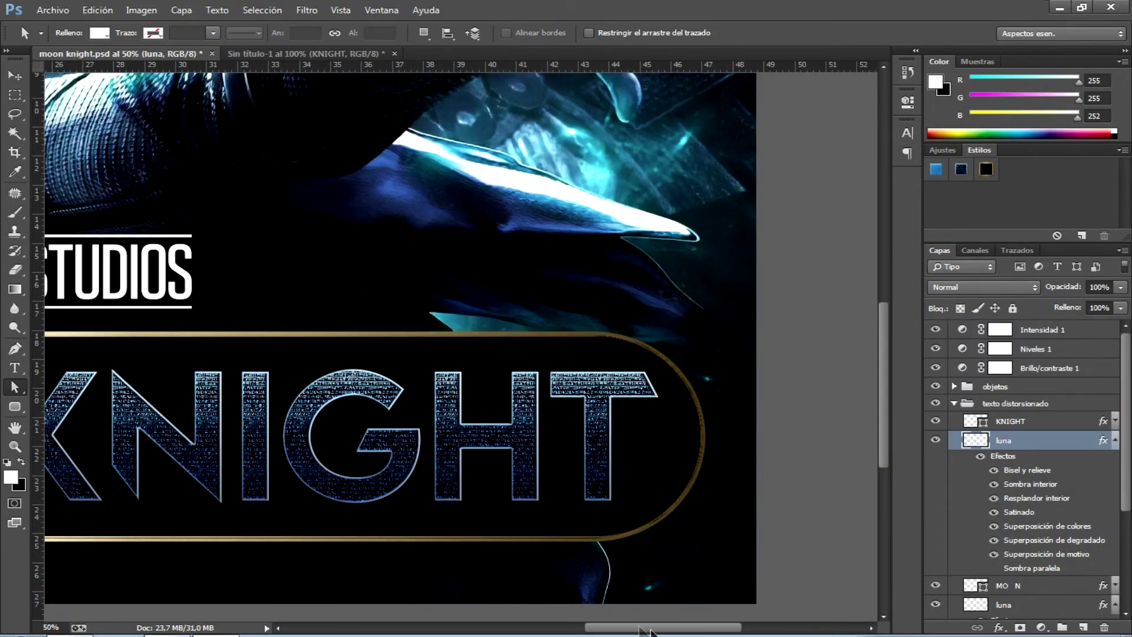
{"action": "left_click_drag", "start_coordinate": [647, 628], "coordinate": [710, 630]}
{"action": "left_click", "coordinate": [370, 55]}
{"action": "left_click_drag", "start_coordinate": [707, 628], "coordinate": [787, 629]}
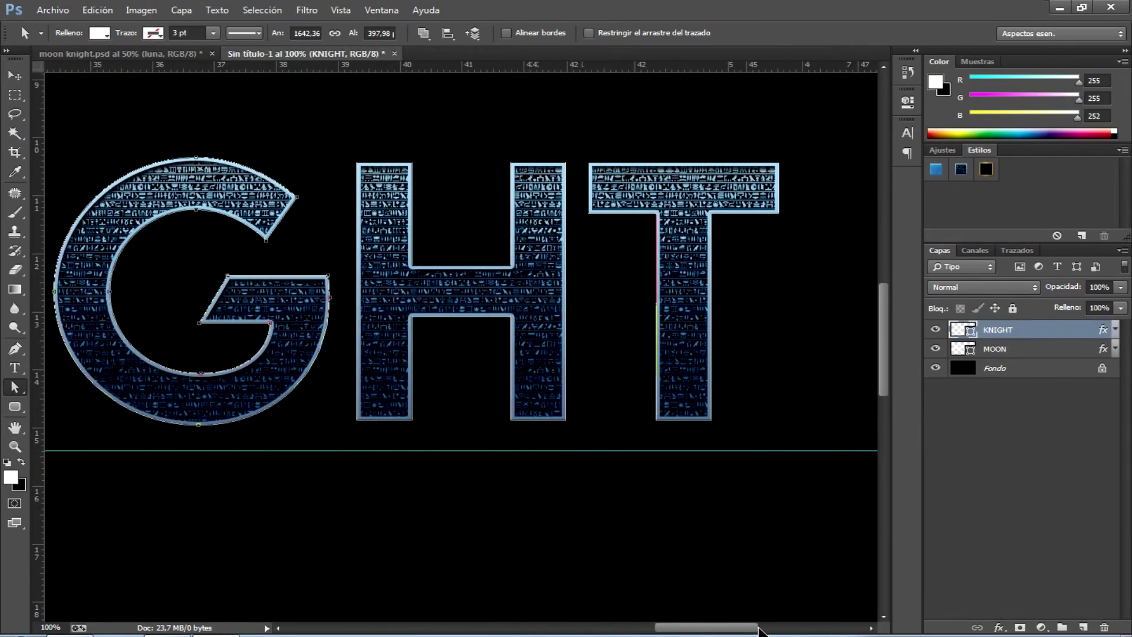
Stretch the right end of the T's top bar two nudges outward into a slanted tip
{"action": "right_click", "coordinate": [15, 387]}
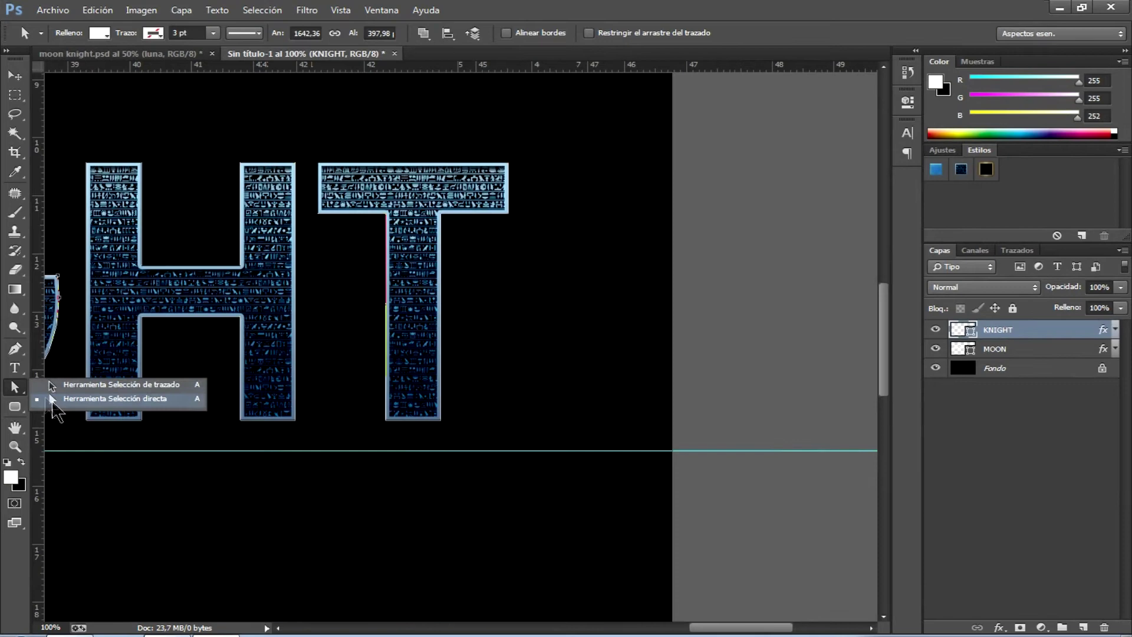
{"action": "left_click", "coordinate": [130, 401]}
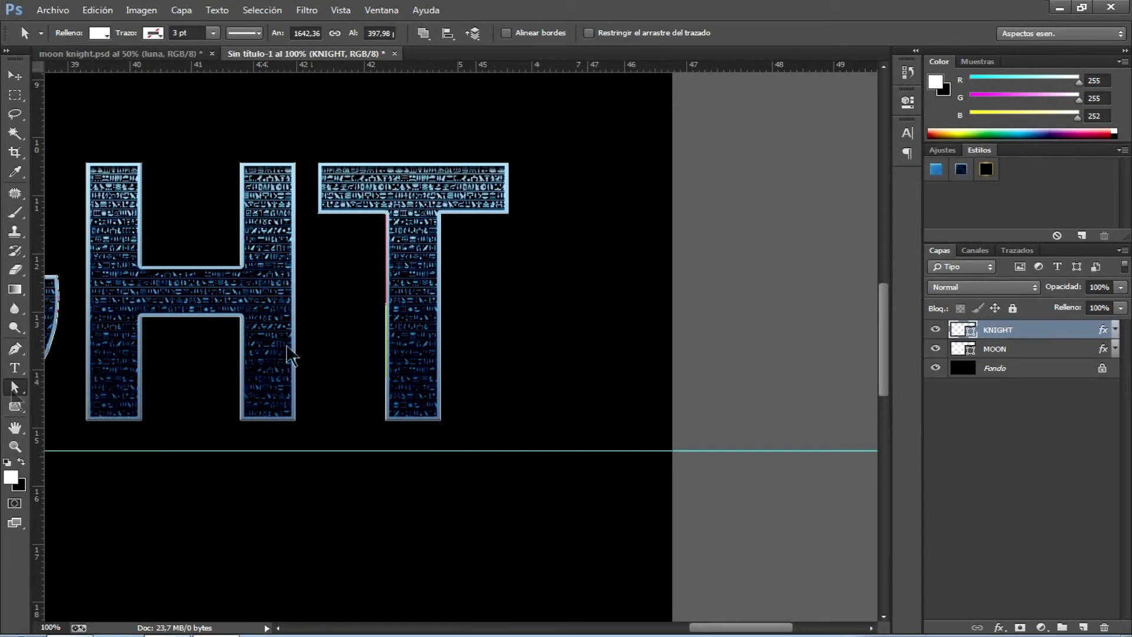
{"action": "left_click", "coordinate": [190, 54]}
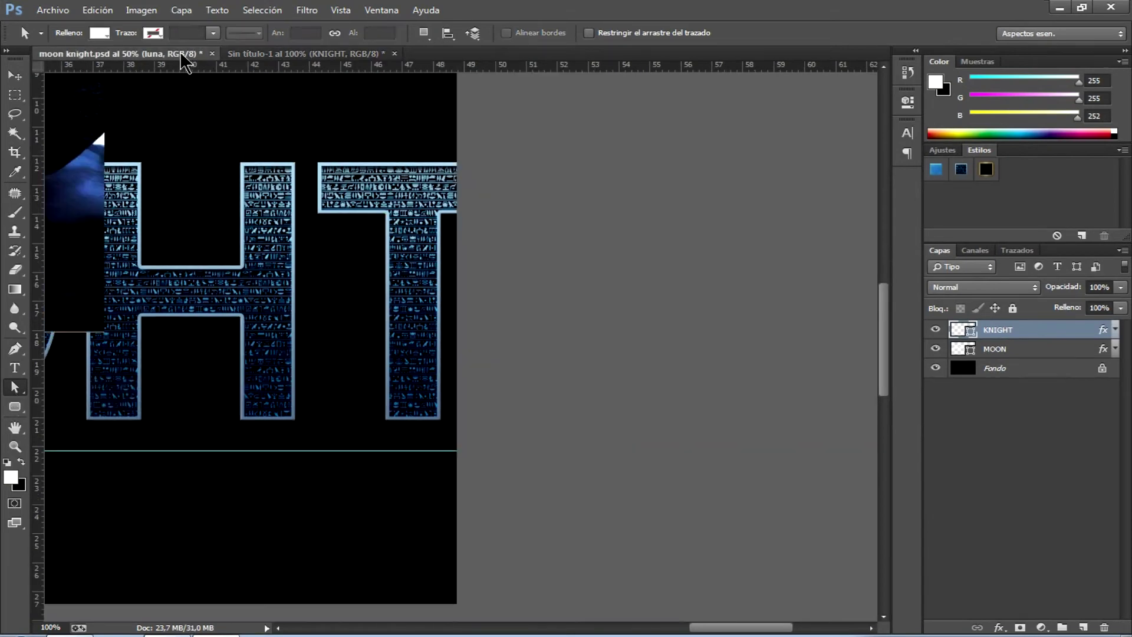
{"action": "left_click", "coordinate": [295, 53]}
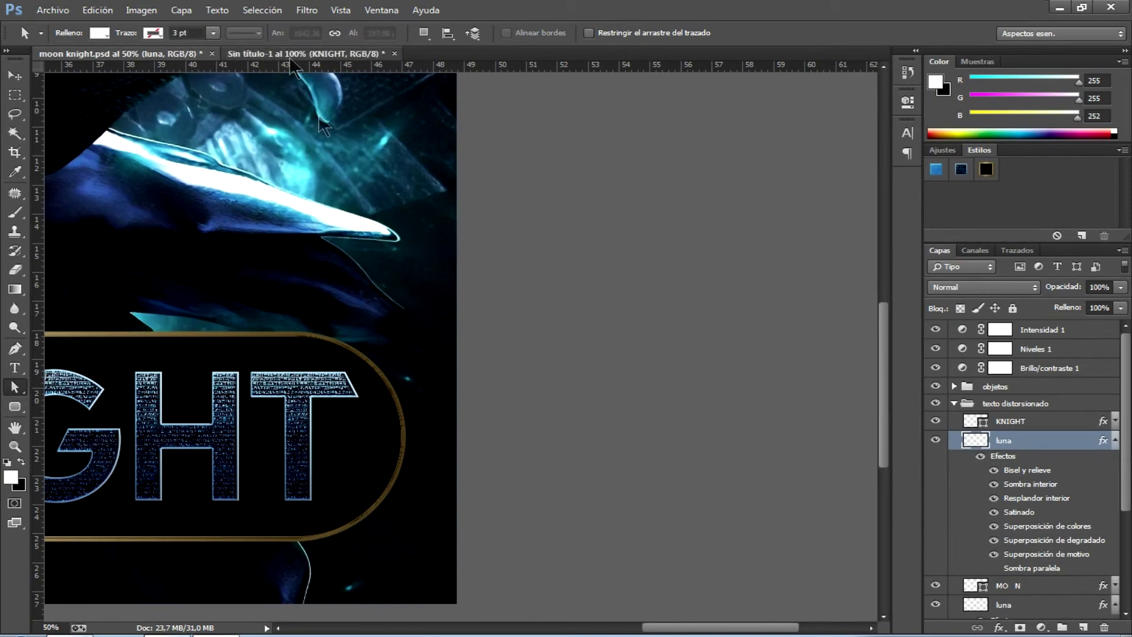
{"action": "left_click_drag", "start_coordinate": [486, 196], "coordinate": [535, 235]}
{"action": "key", "text": "Right"}
{"action": "key", "text": "Right"}
{"action": "key", "text": "Right"}
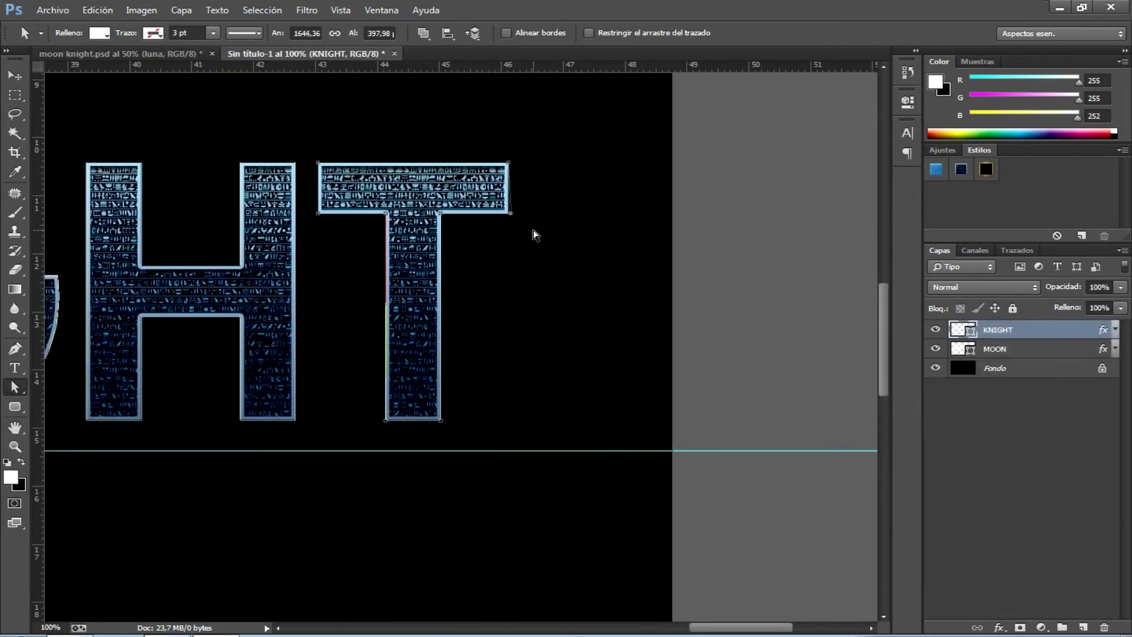
{"action": "key", "text": "Right"}
{"action": "key", "text": "Right"}
{"action": "key", "text": "Right"}
{"action": "key", "text": "Right"}
{"action": "key", "text": "Right"}
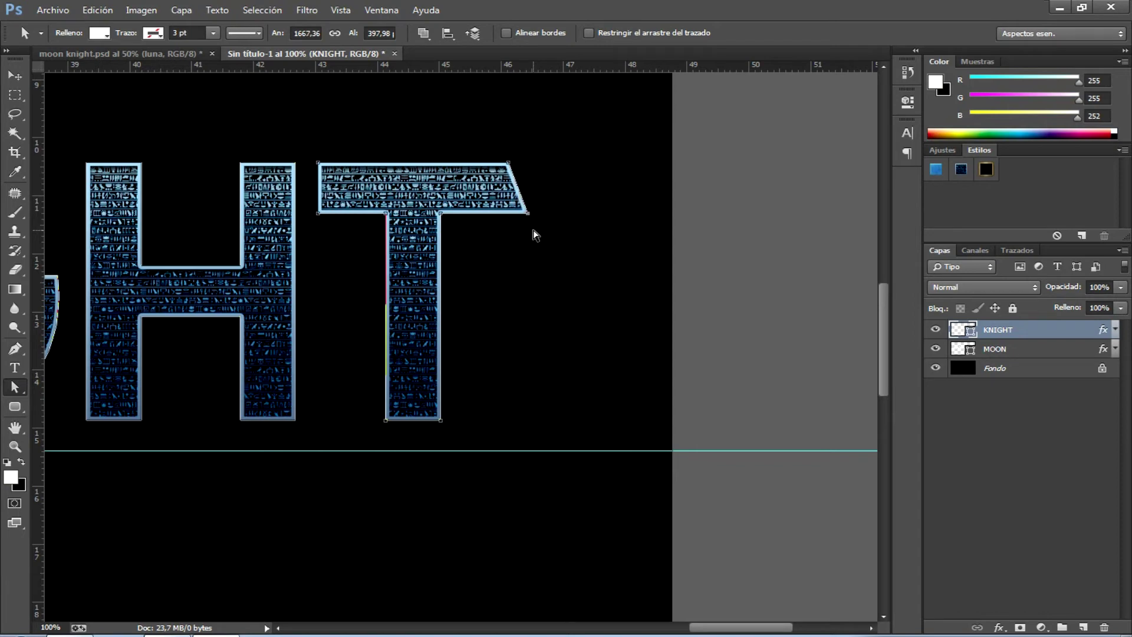
{"action": "left_click", "coordinate": [15, 77]}
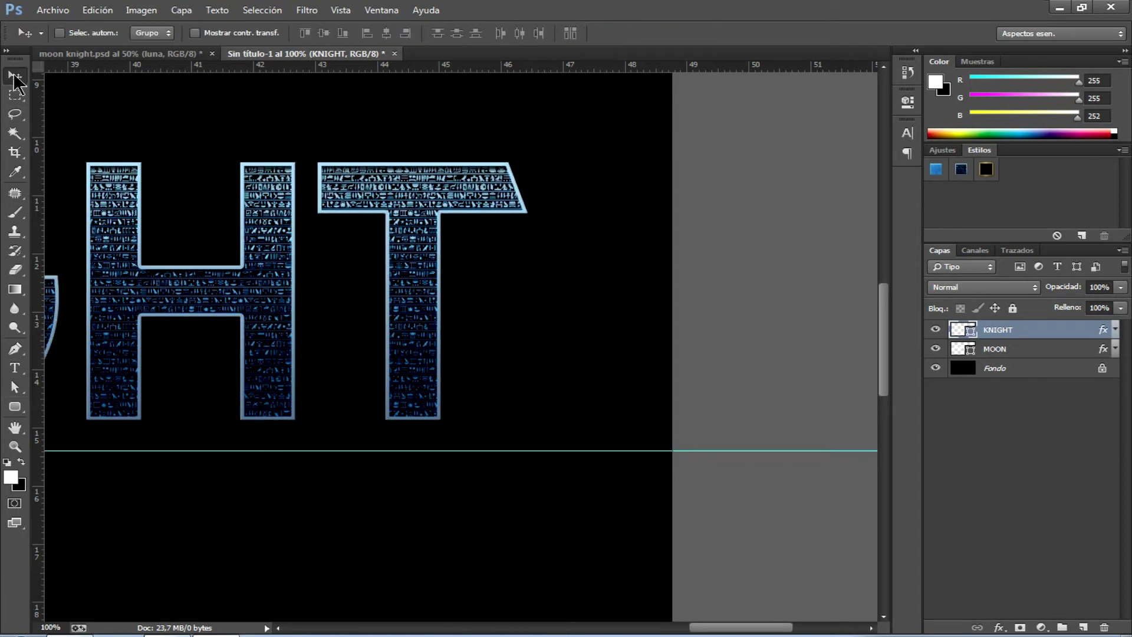
Zoom out on the title, compare with the reference poster, and return to Sin título-1
{"action": "key", "text": "ctrl+minus"}
{"action": "key", "text": "ctrl+minus"}
{"action": "key", "text": "ctrl+minus"}
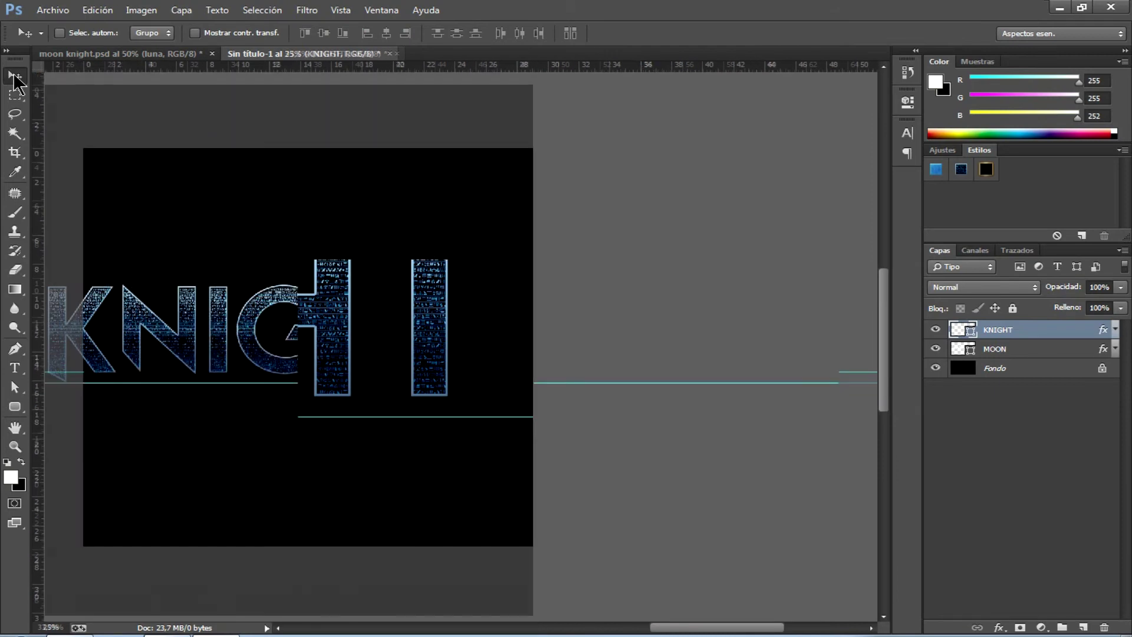
{"action": "key", "text": "ctrl+minus"}
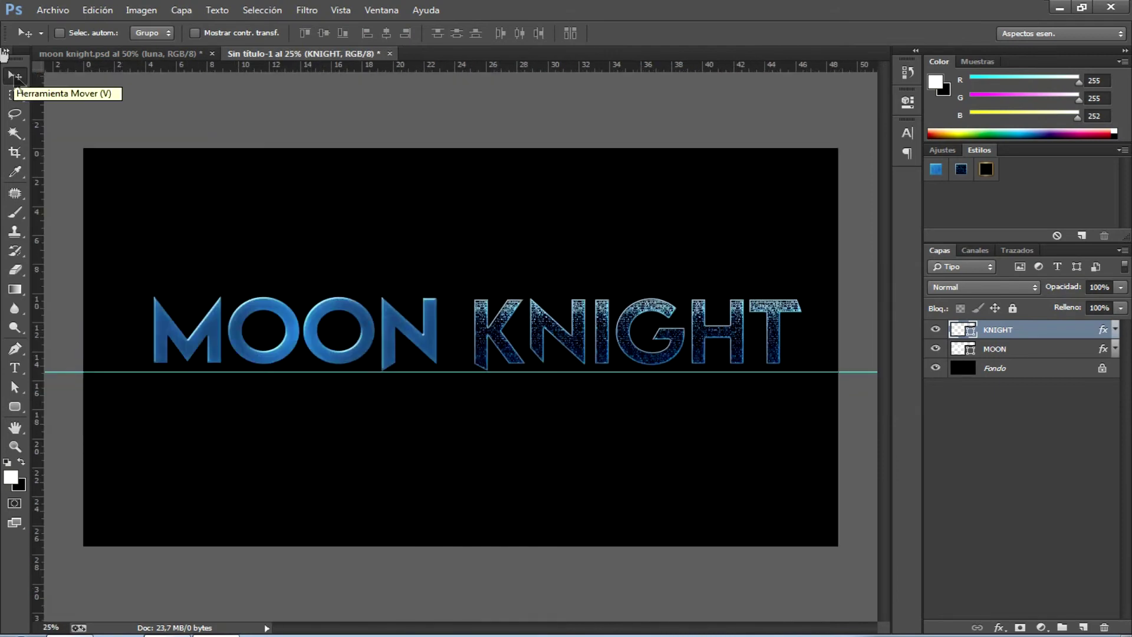
{"action": "left_click", "coordinate": [153, 53]}
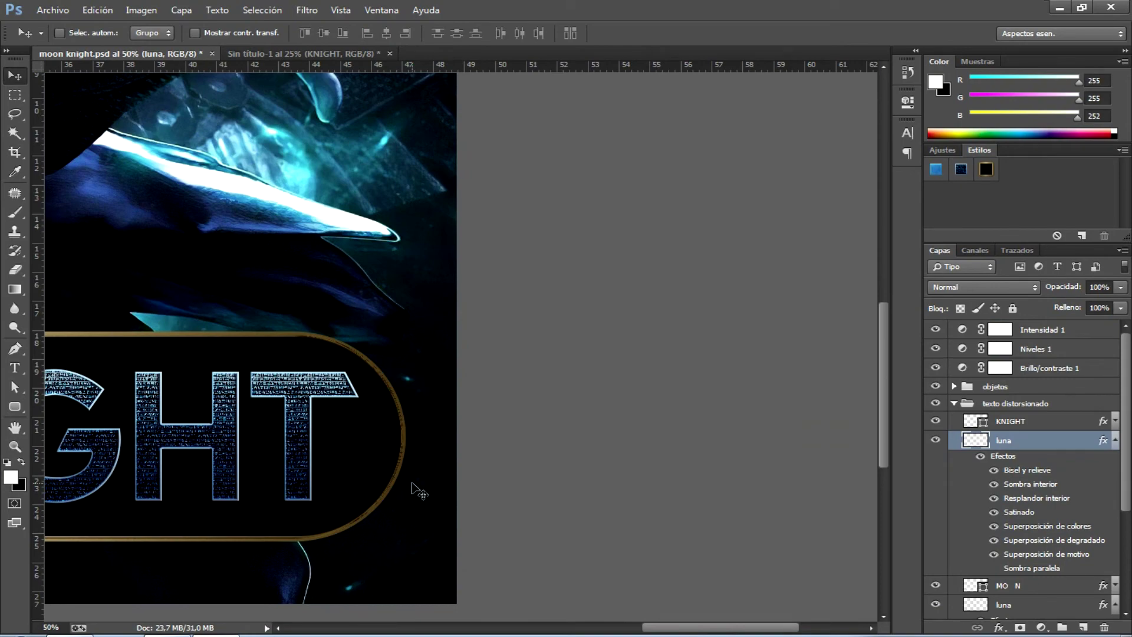
{"action": "key", "text": "ctrl+minus"}
{"action": "left_click_drag", "start_coordinate": [631, 629], "coordinate": [561, 629]}
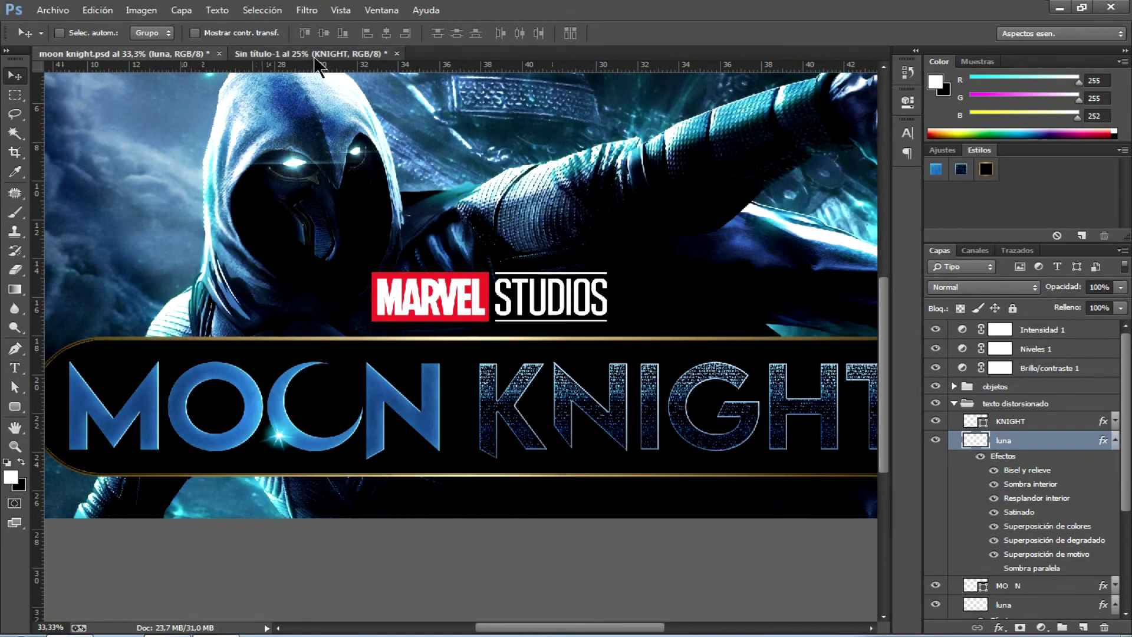
{"action": "left_click", "coordinate": [308, 54]}
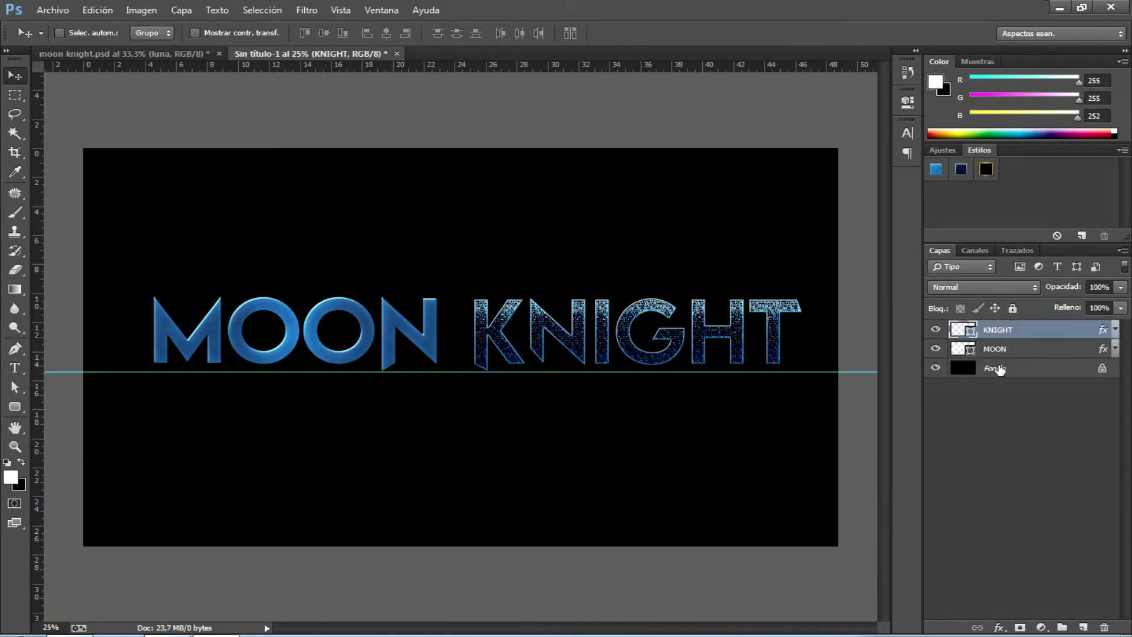
With Fondo selected, set up the Rounded Rectangle tool with a 300 px radius
{"action": "left_click", "coordinate": [981, 367]}
{"action": "left_click", "coordinate": [13, 413]}
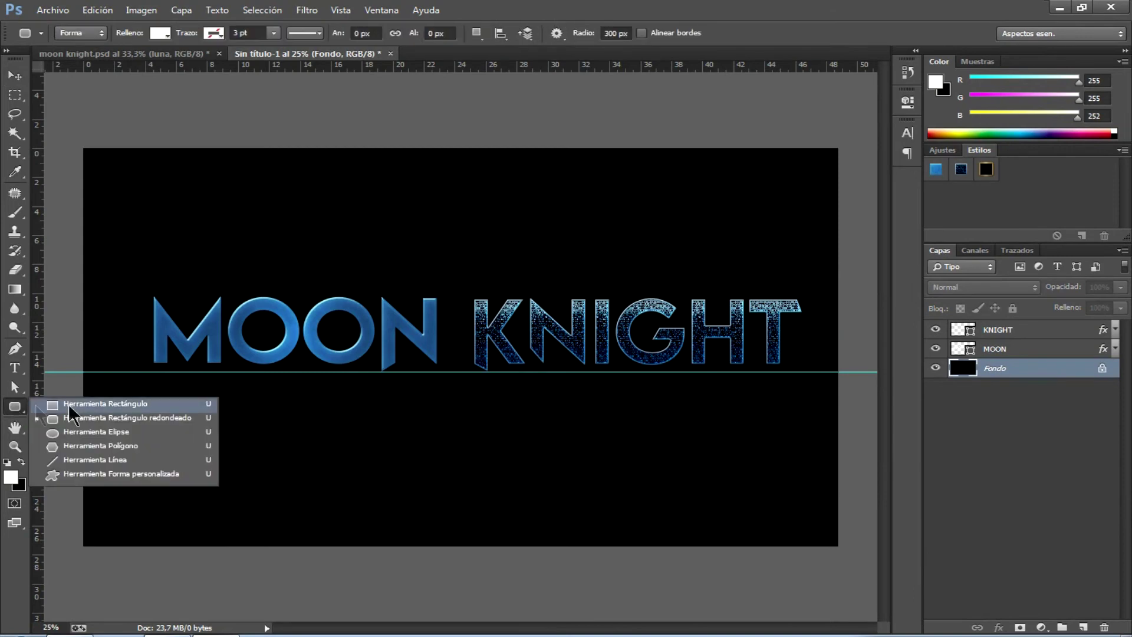
{"action": "left_click", "coordinate": [106, 419]}
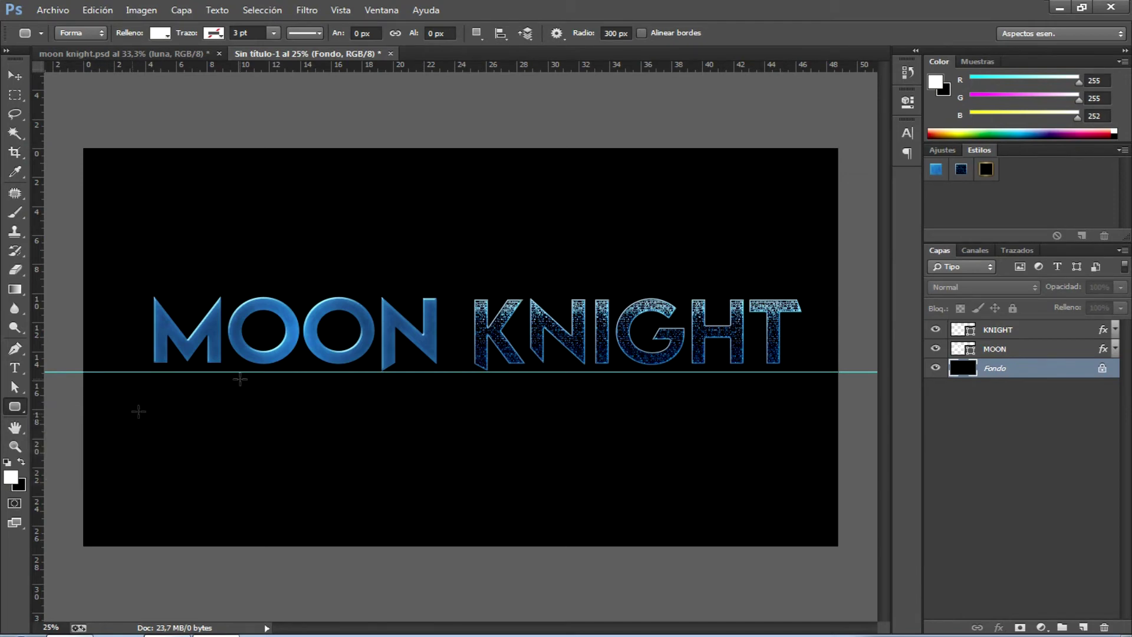
{"action": "double_click", "coordinate": [609, 34]}
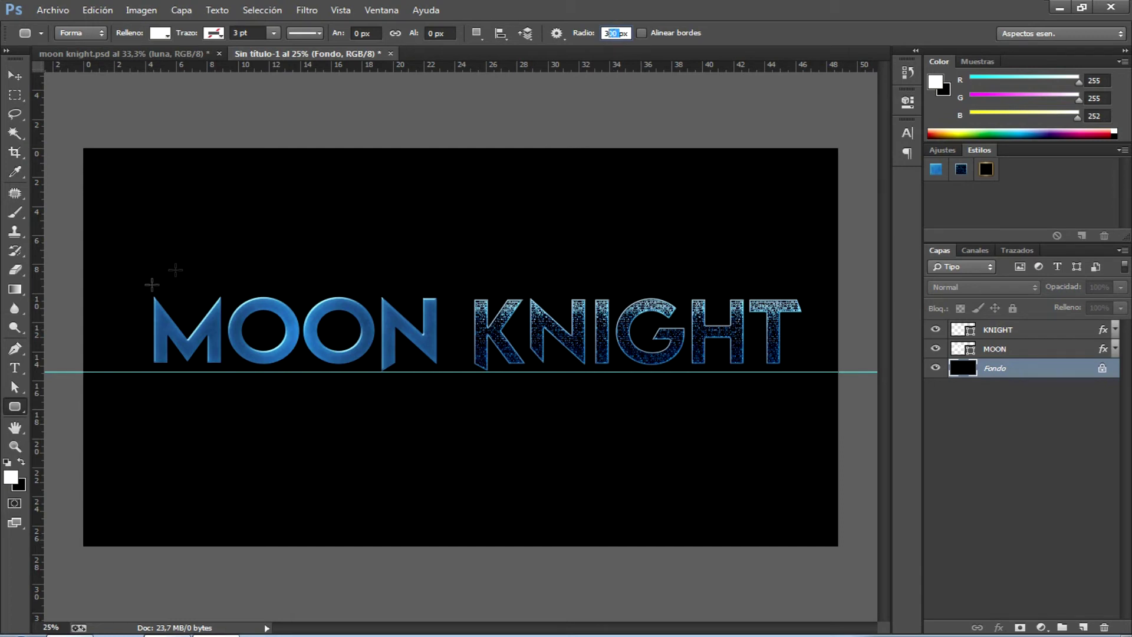
Draw the rounded rectangle around MOON KNIGHT and close the Propiedades panel
{"action": "left_click_drag", "start_coordinate": [121, 277], "coordinate": [799, 389]}
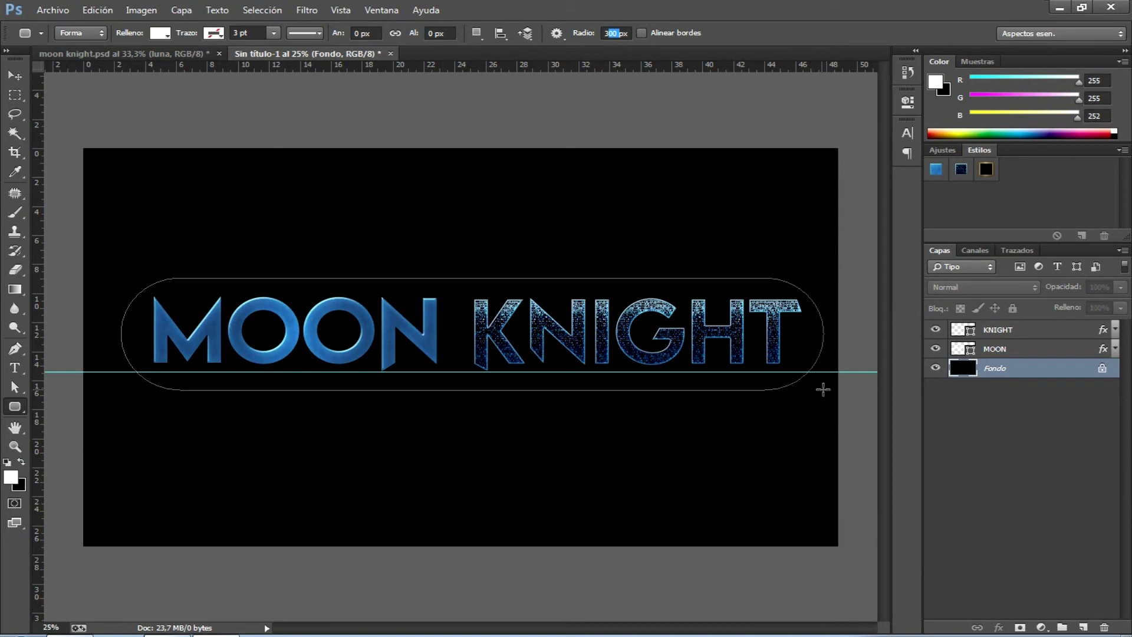
{"action": "left_click_drag", "start_coordinate": [799, 389], "coordinate": [826, 389]}
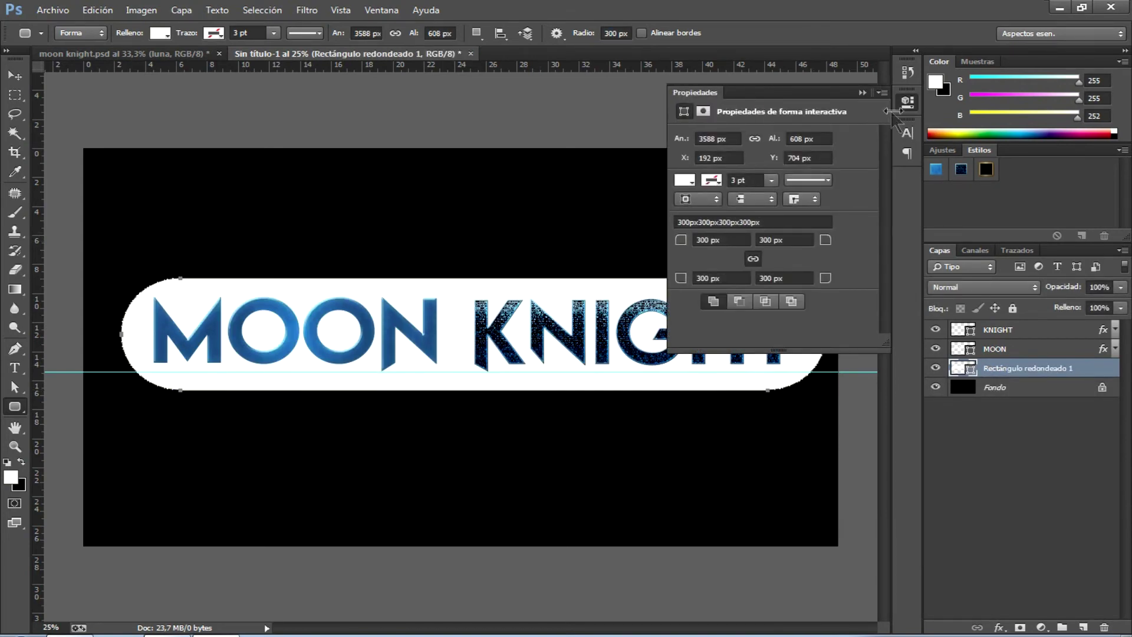
{"action": "left_click", "coordinate": [15, 76]}
{"action": "left_click", "coordinate": [938, 463]}
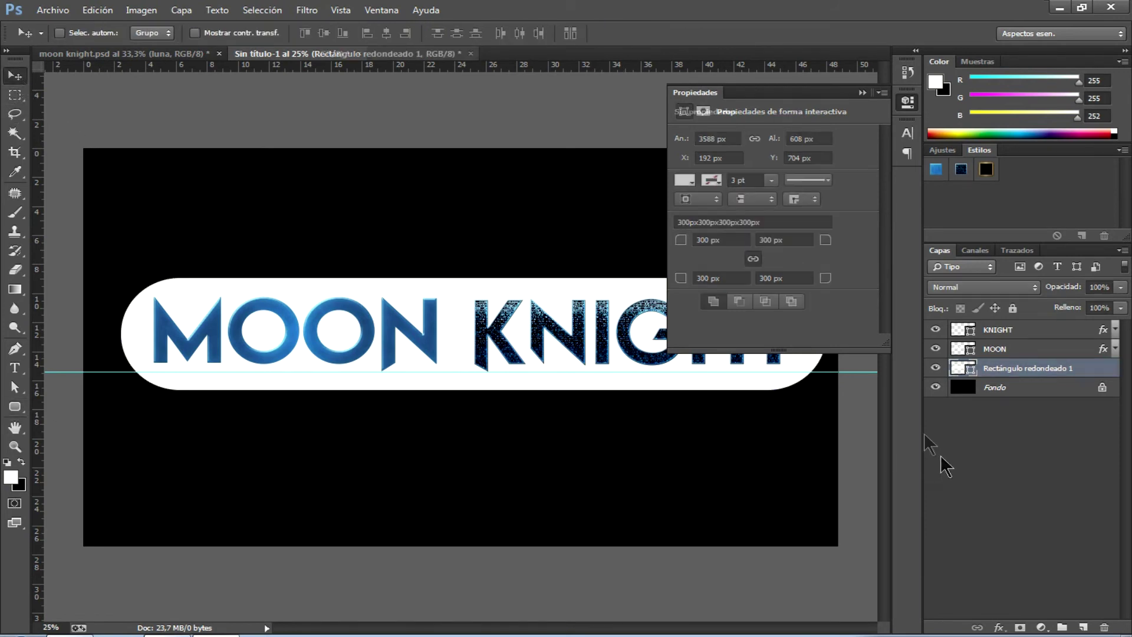
{"action": "left_click", "coordinate": [909, 102]}
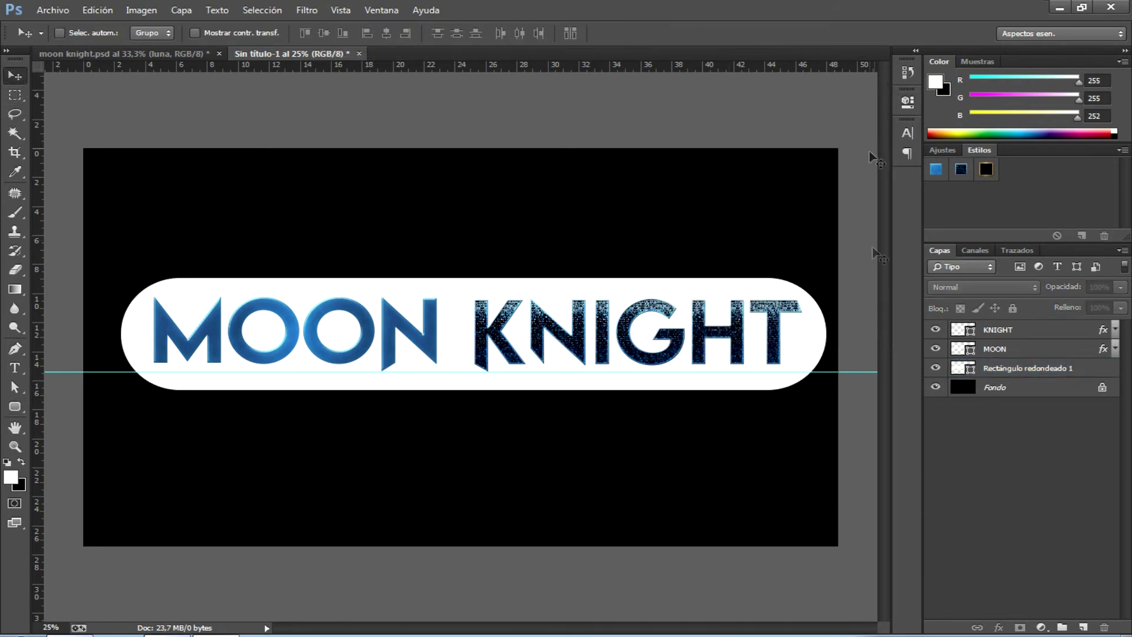
{"action": "left_click", "coordinate": [1029, 376]}
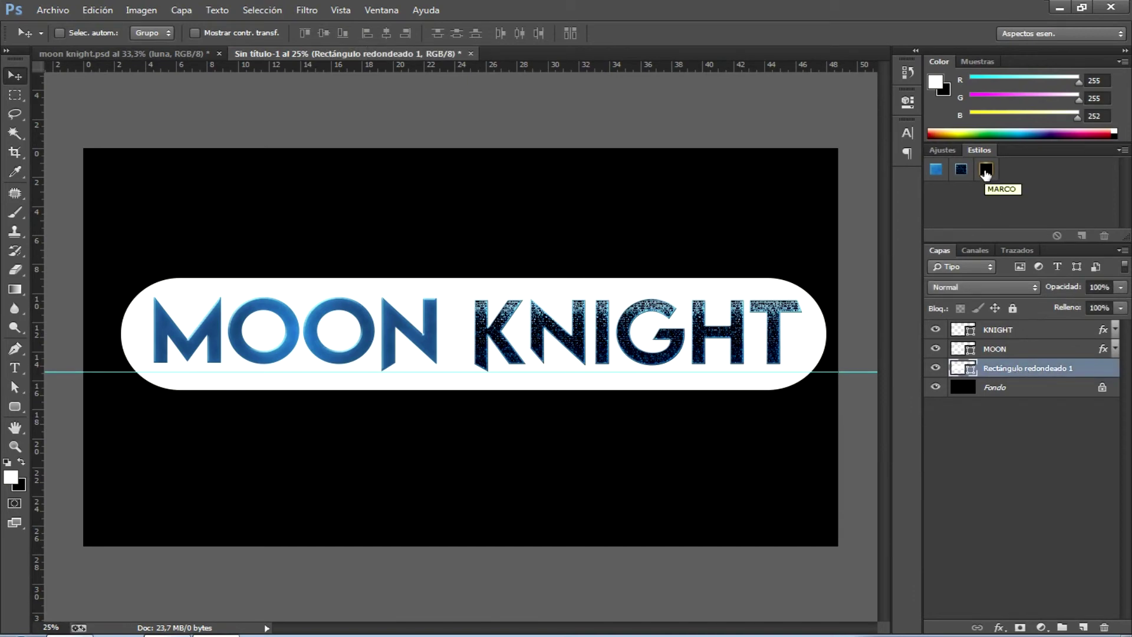
Apply the MARCO style to 'Rectángulo redondeado 1' and collapse its effects list
{"action": "left_click", "coordinate": [986, 170]}
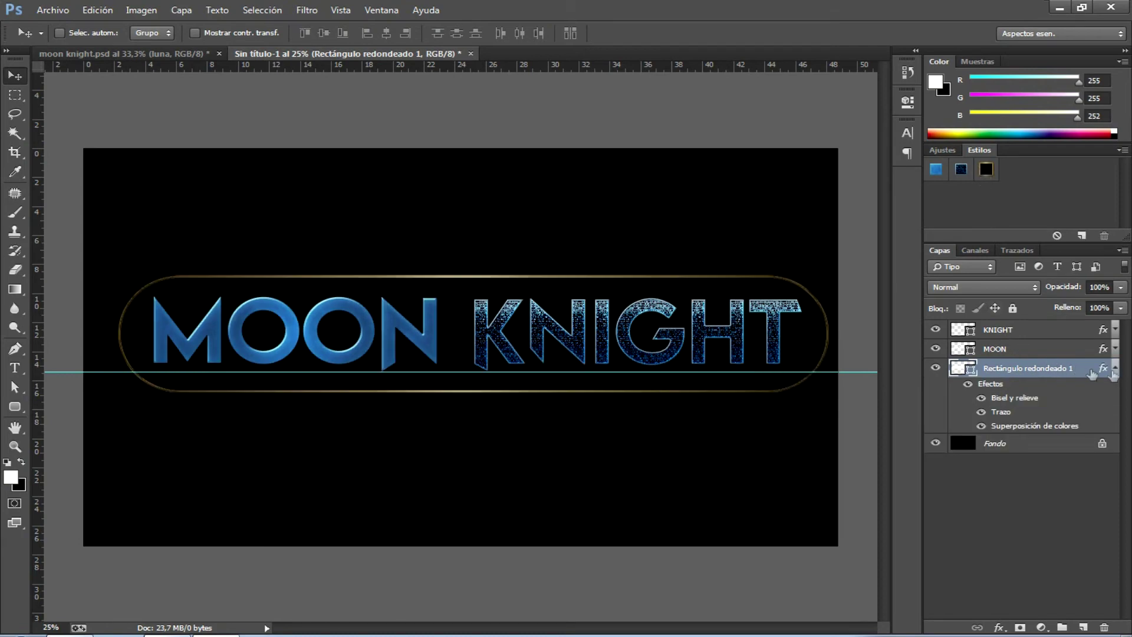
{"action": "left_click", "coordinate": [1115, 369]}
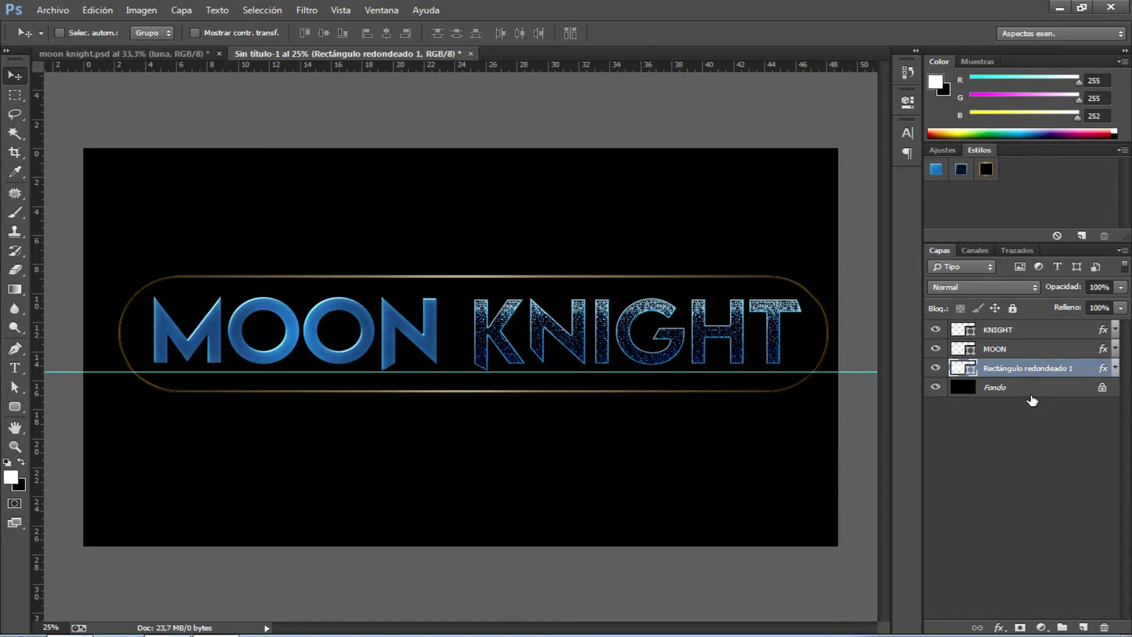
{"action": "left_click", "coordinate": [1023, 352]}
{"action": "left_click", "coordinate": [1022, 333]}
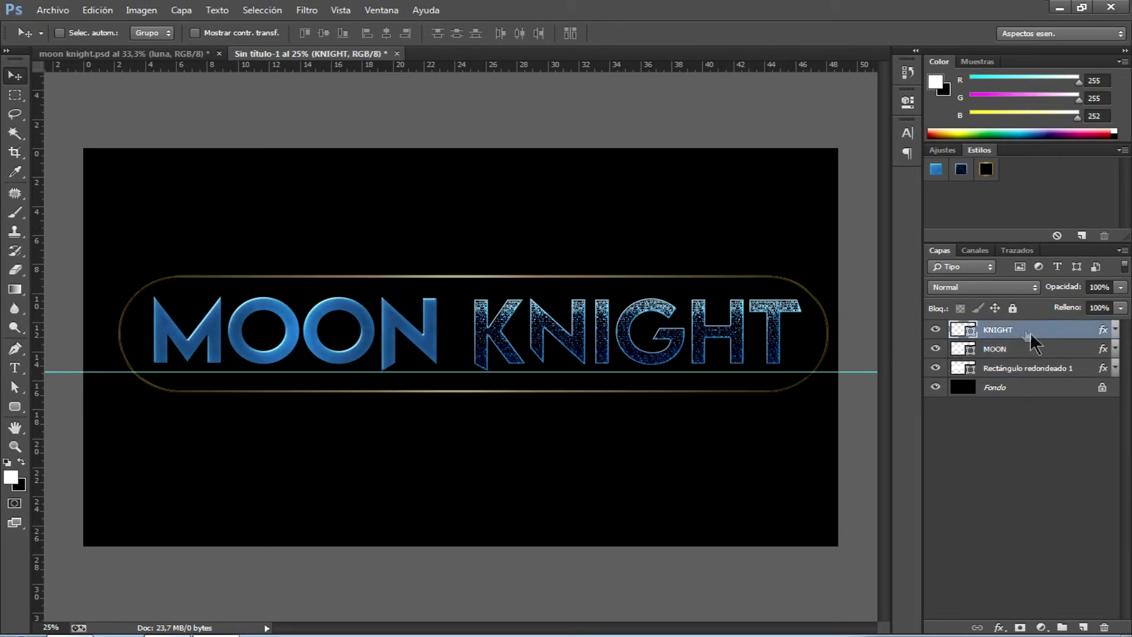
{"action": "right_click", "coordinate": [1026, 335]}
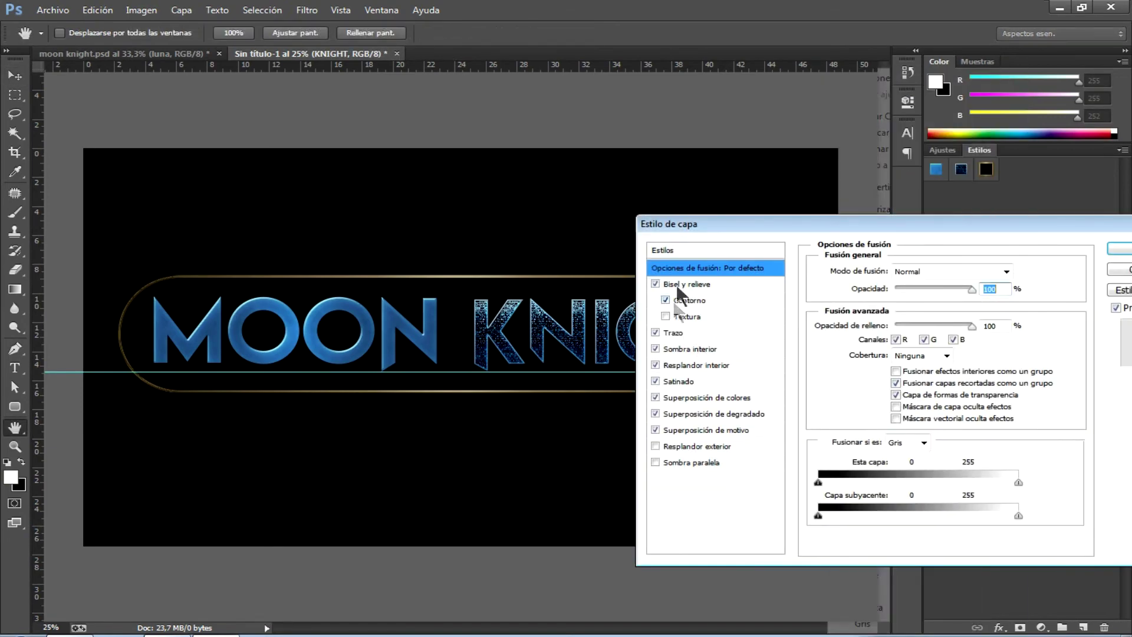
{"action": "left_click", "coordinate": [680, 284]}
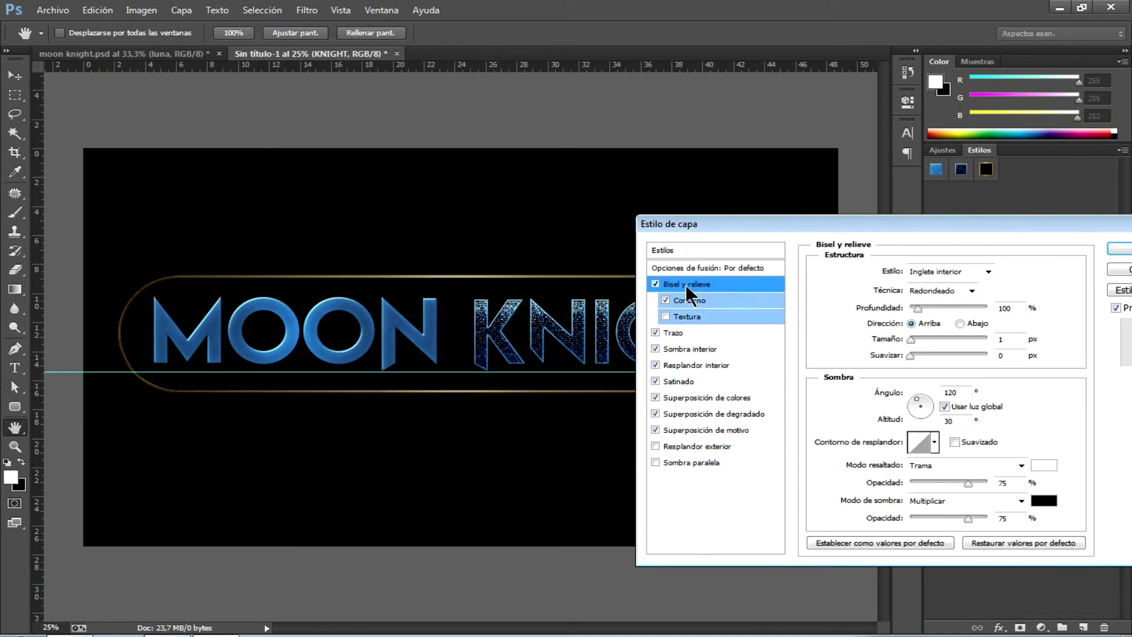
{"action": "left_click", "coordinate": [681, 332]}
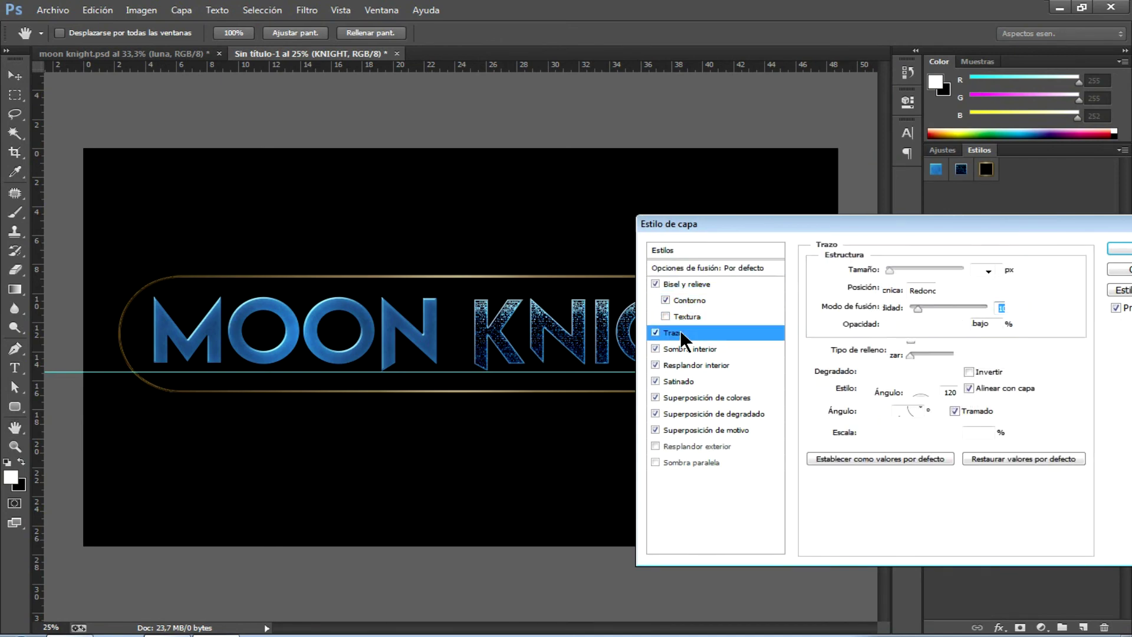
{"action": "left_click", "coordinate": [694, 299]}
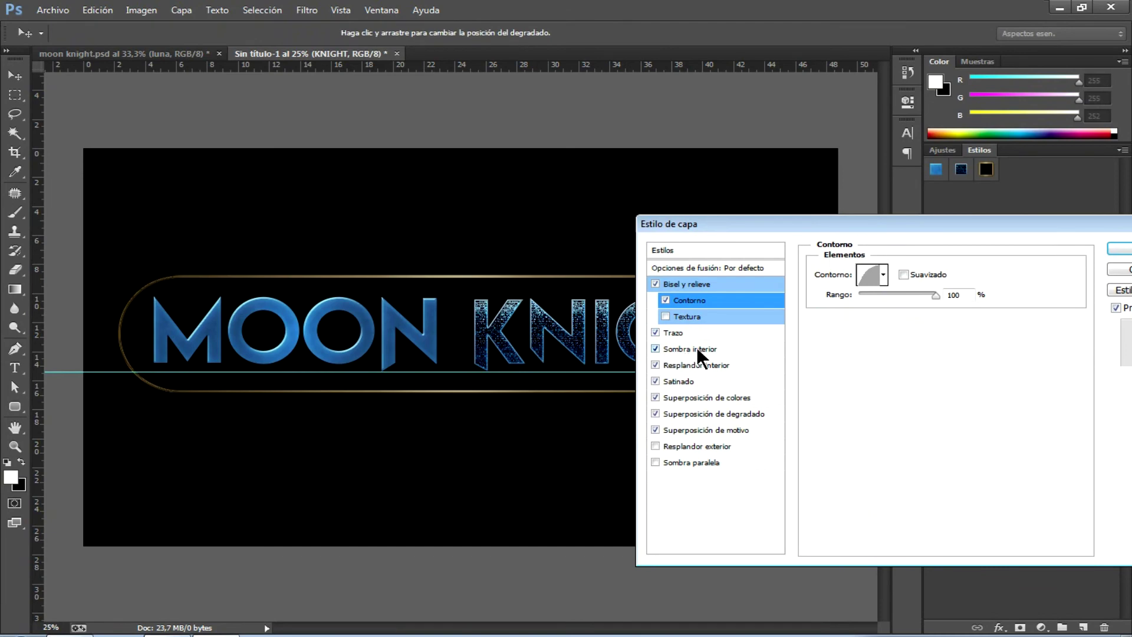
{"action": "left_click", "coordinate": [696, 348]}
{"action": "left_click", "coordinate": [702, 364]}
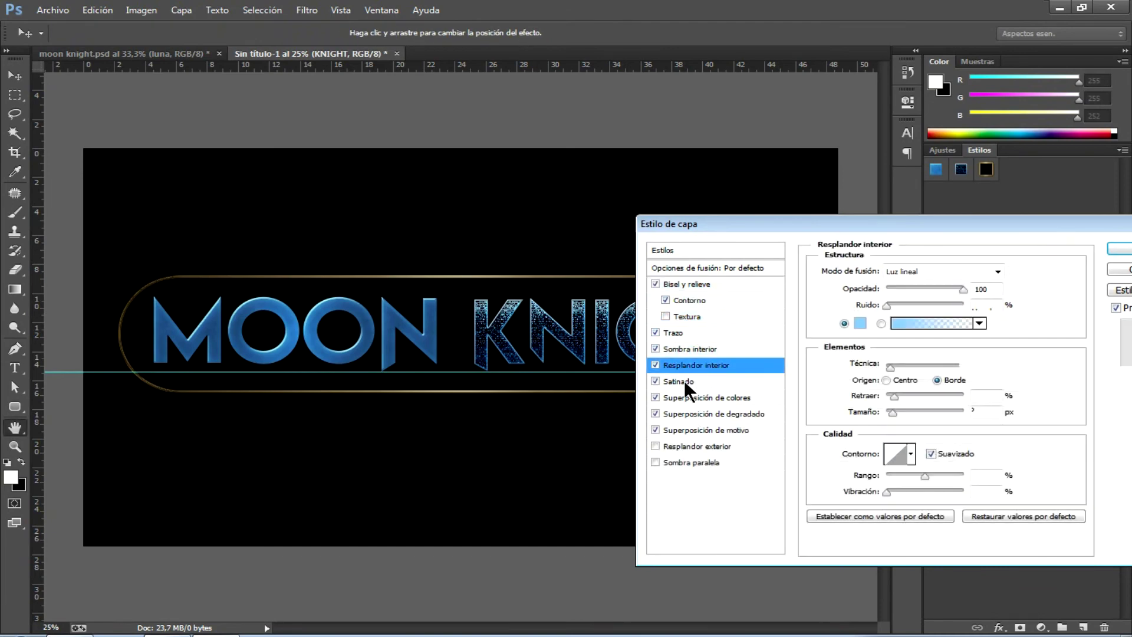
{"action": "left_click", "coordinate": [684, 381]}
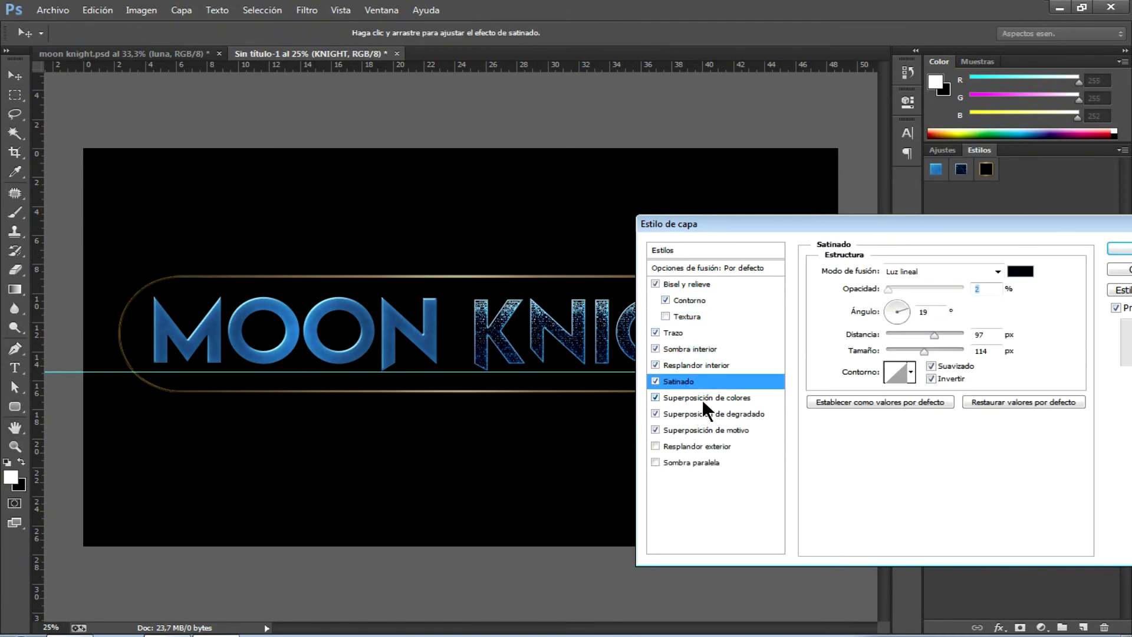
{"action": "left_click", "coordinate": [702, 399]}
{"action": "left_click", "coordinate": [697, 413]}
{"action": "left_click", "coordinate": [702, 429]}
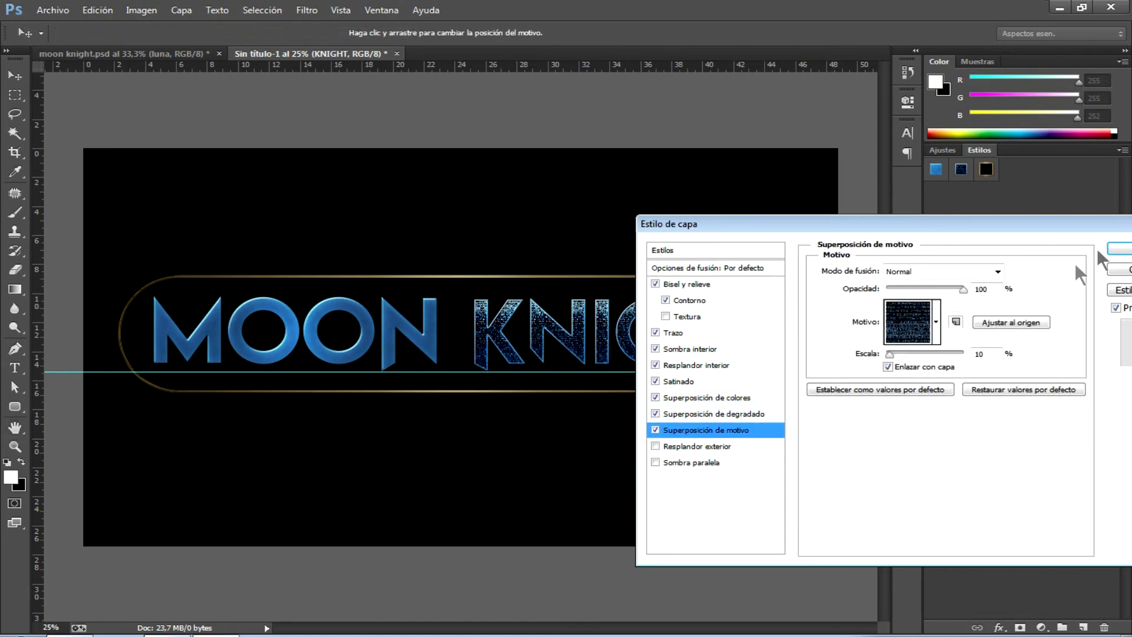
{"action": "left_click", "coordinate": [1119, 248]}
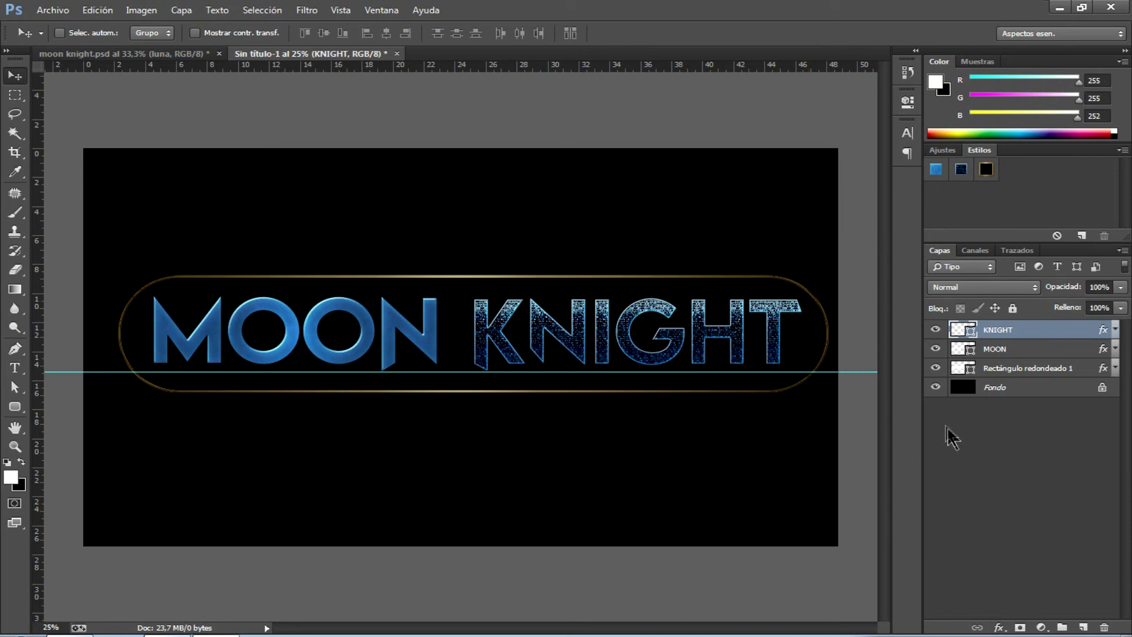
Open moon knight.psd, collapse 'texto distorsionado', and zoom in and out on its framed title
{"action": "left_click", "coordinate": [194, 54]}
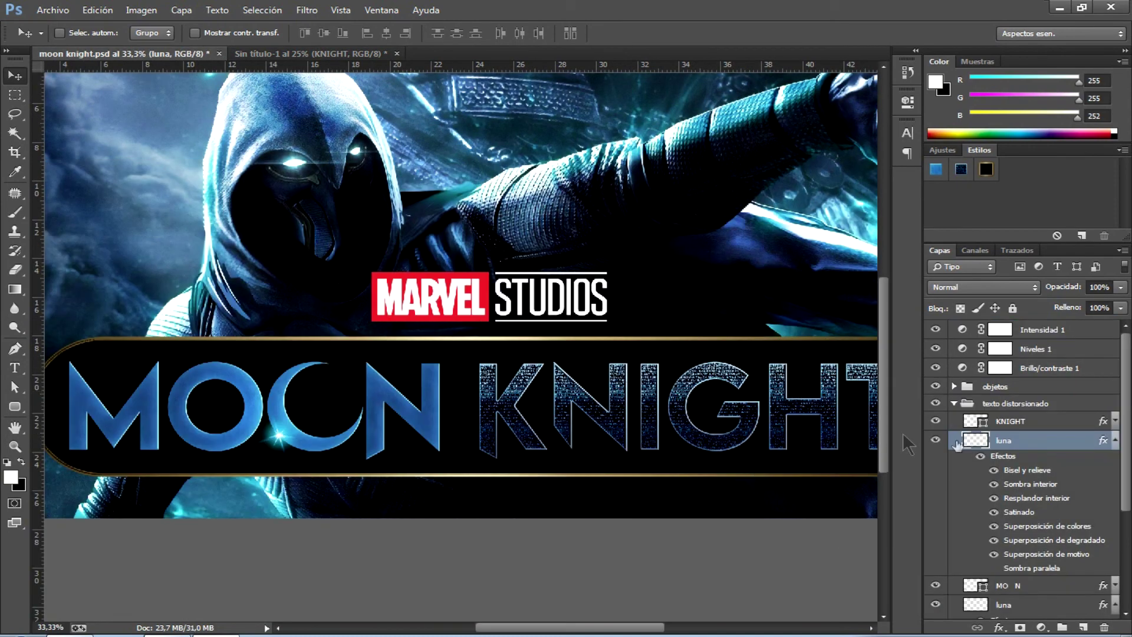
{"action": "left_click", "coordinate": [953, 406]}
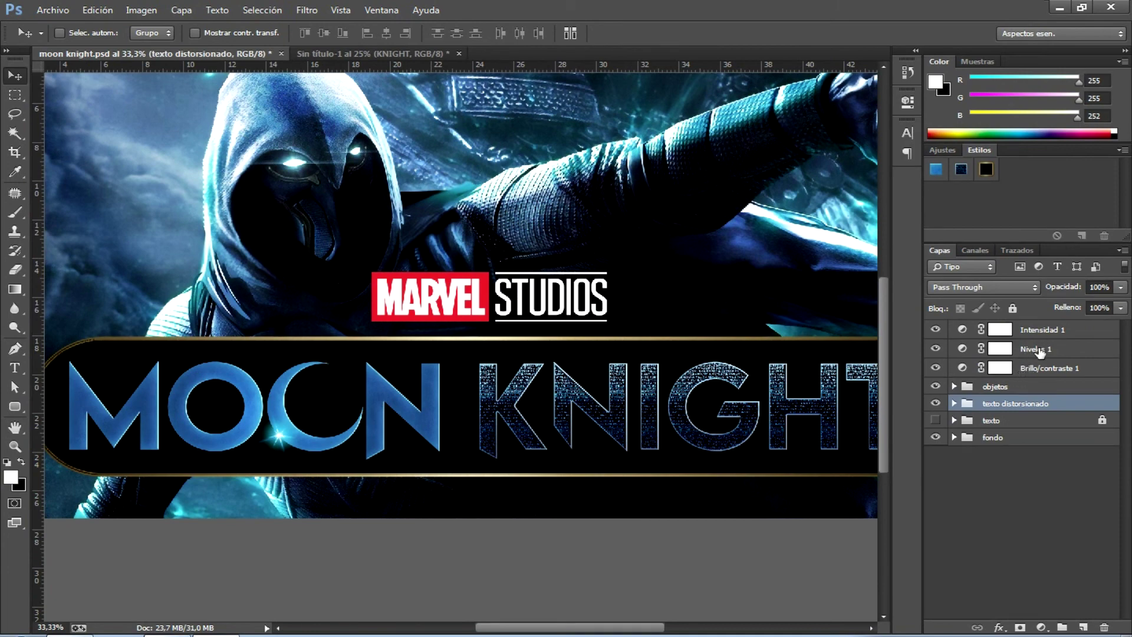
{"action": "left_click", "coordinate": [1042, 627]}
{"action": "left_click", "coordinate": [1041, 627]}
{"action": "key", "text": "ctrl+plus"}
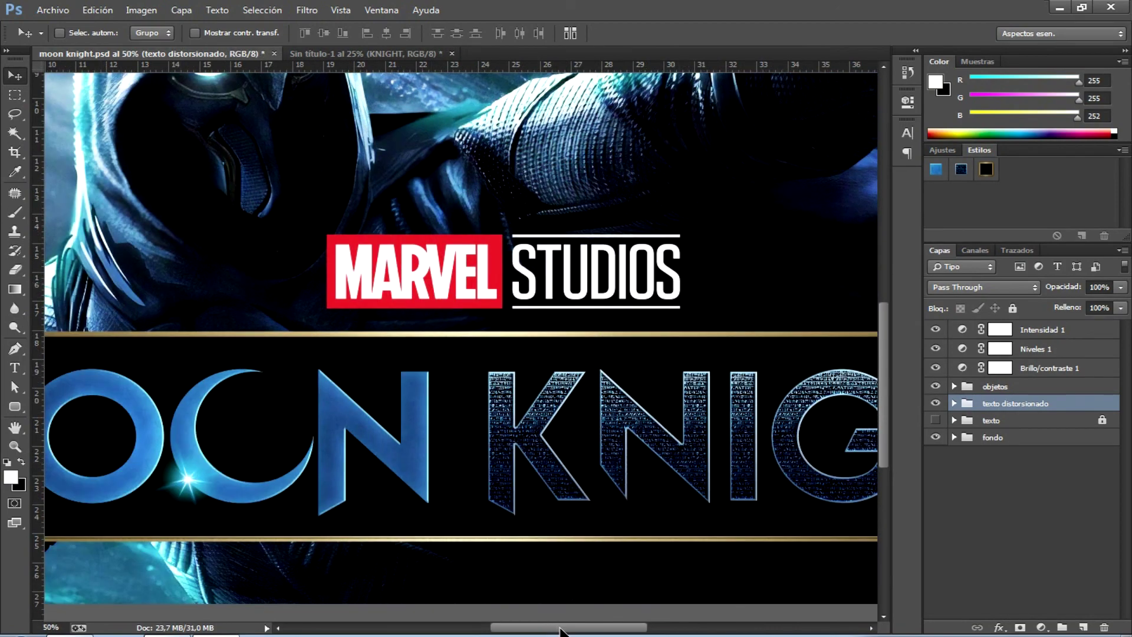
{"action": "left_click_drag", "start_coordinate": [569, 632], "coordinate": [556, 632]}
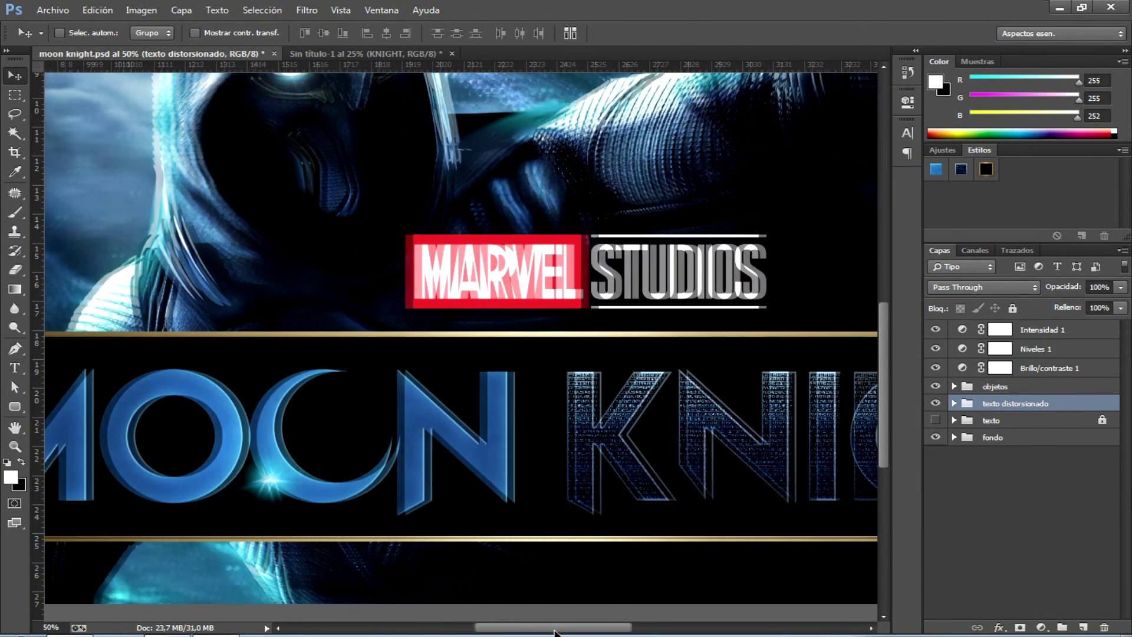
{"action": "key", "text": "ctrl+minus"}
{"action": "key", "text": "ctrl+minus"}
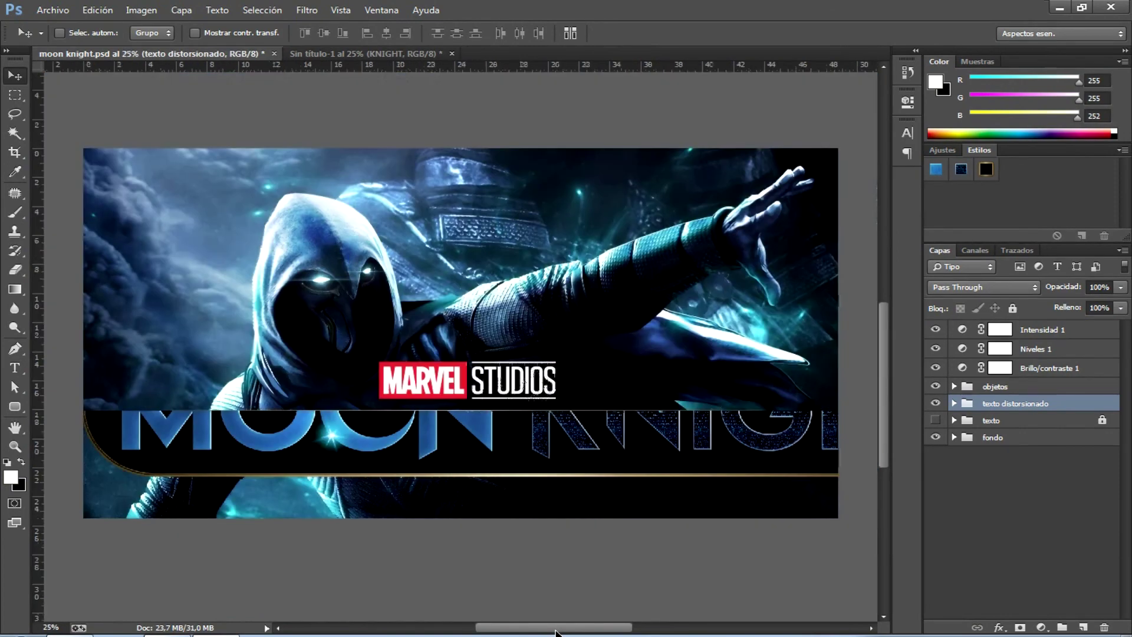